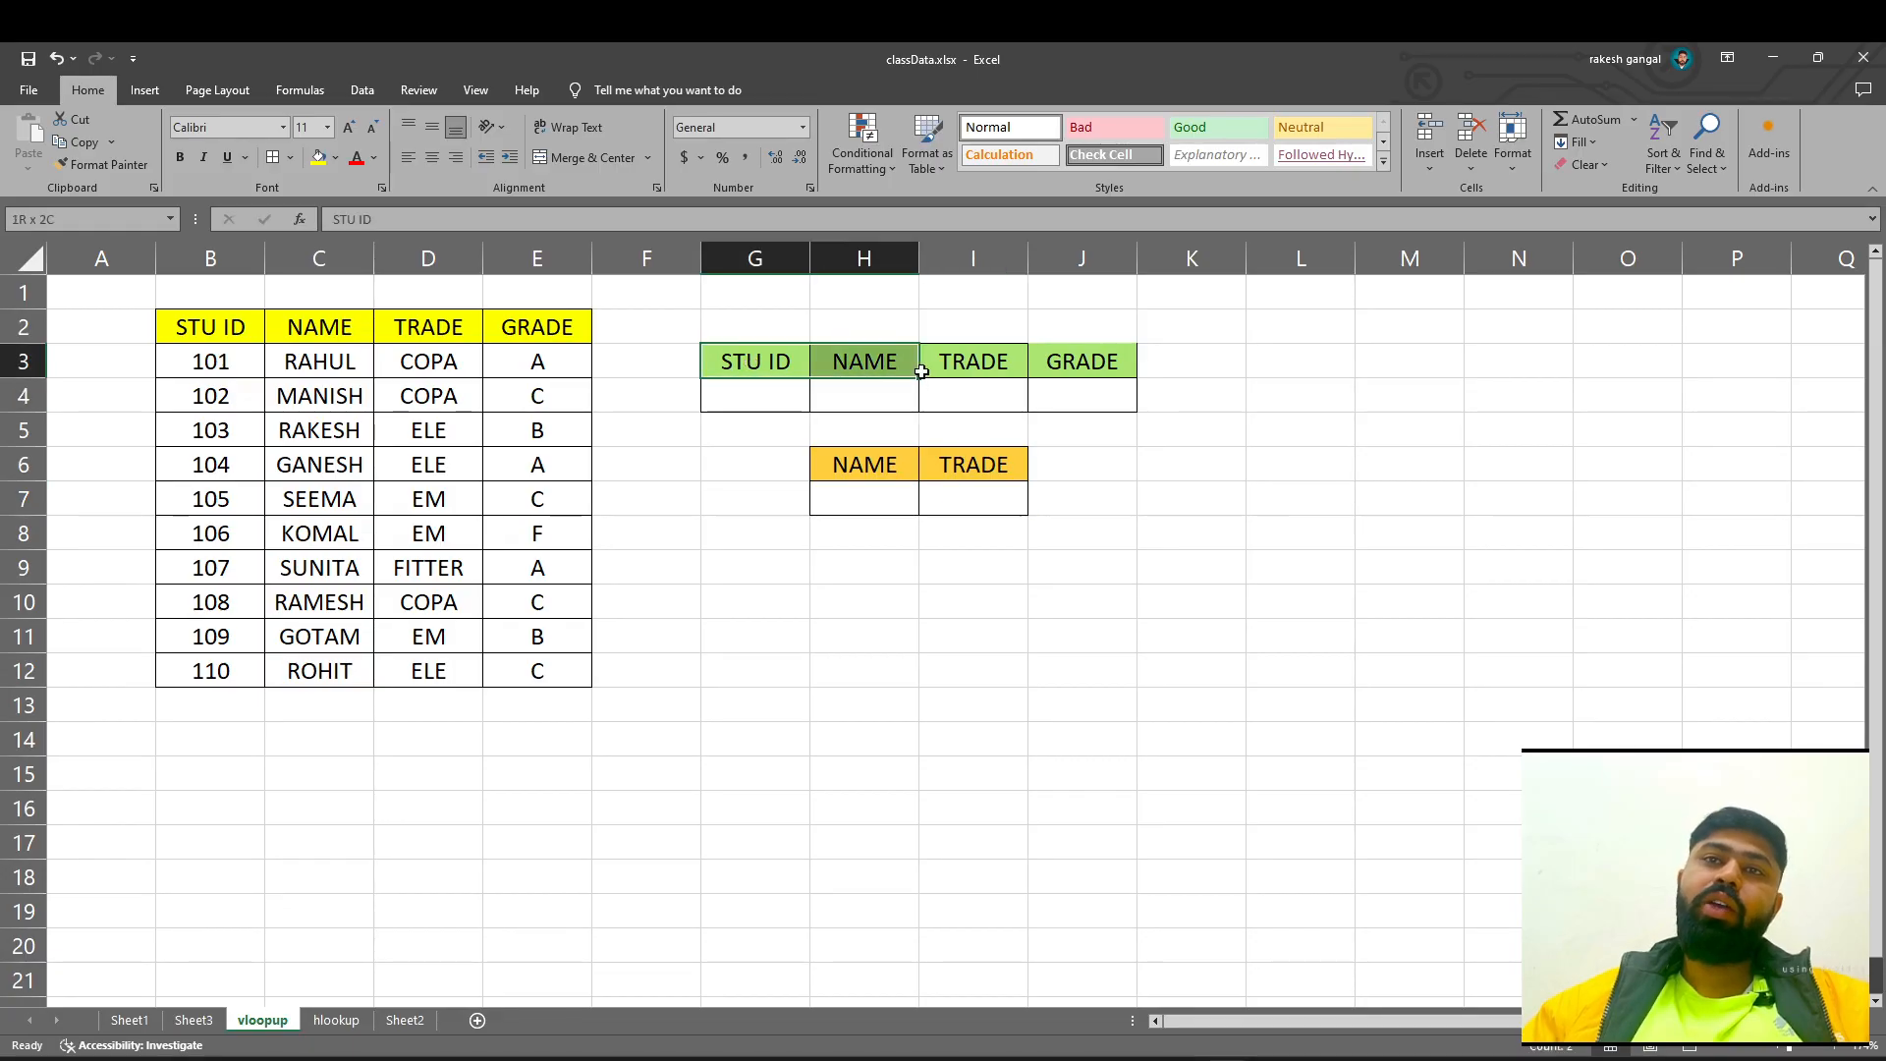
- Examine the empty name-and-trade lookup table and the fields of the student table's first record
left_click(885, 489)
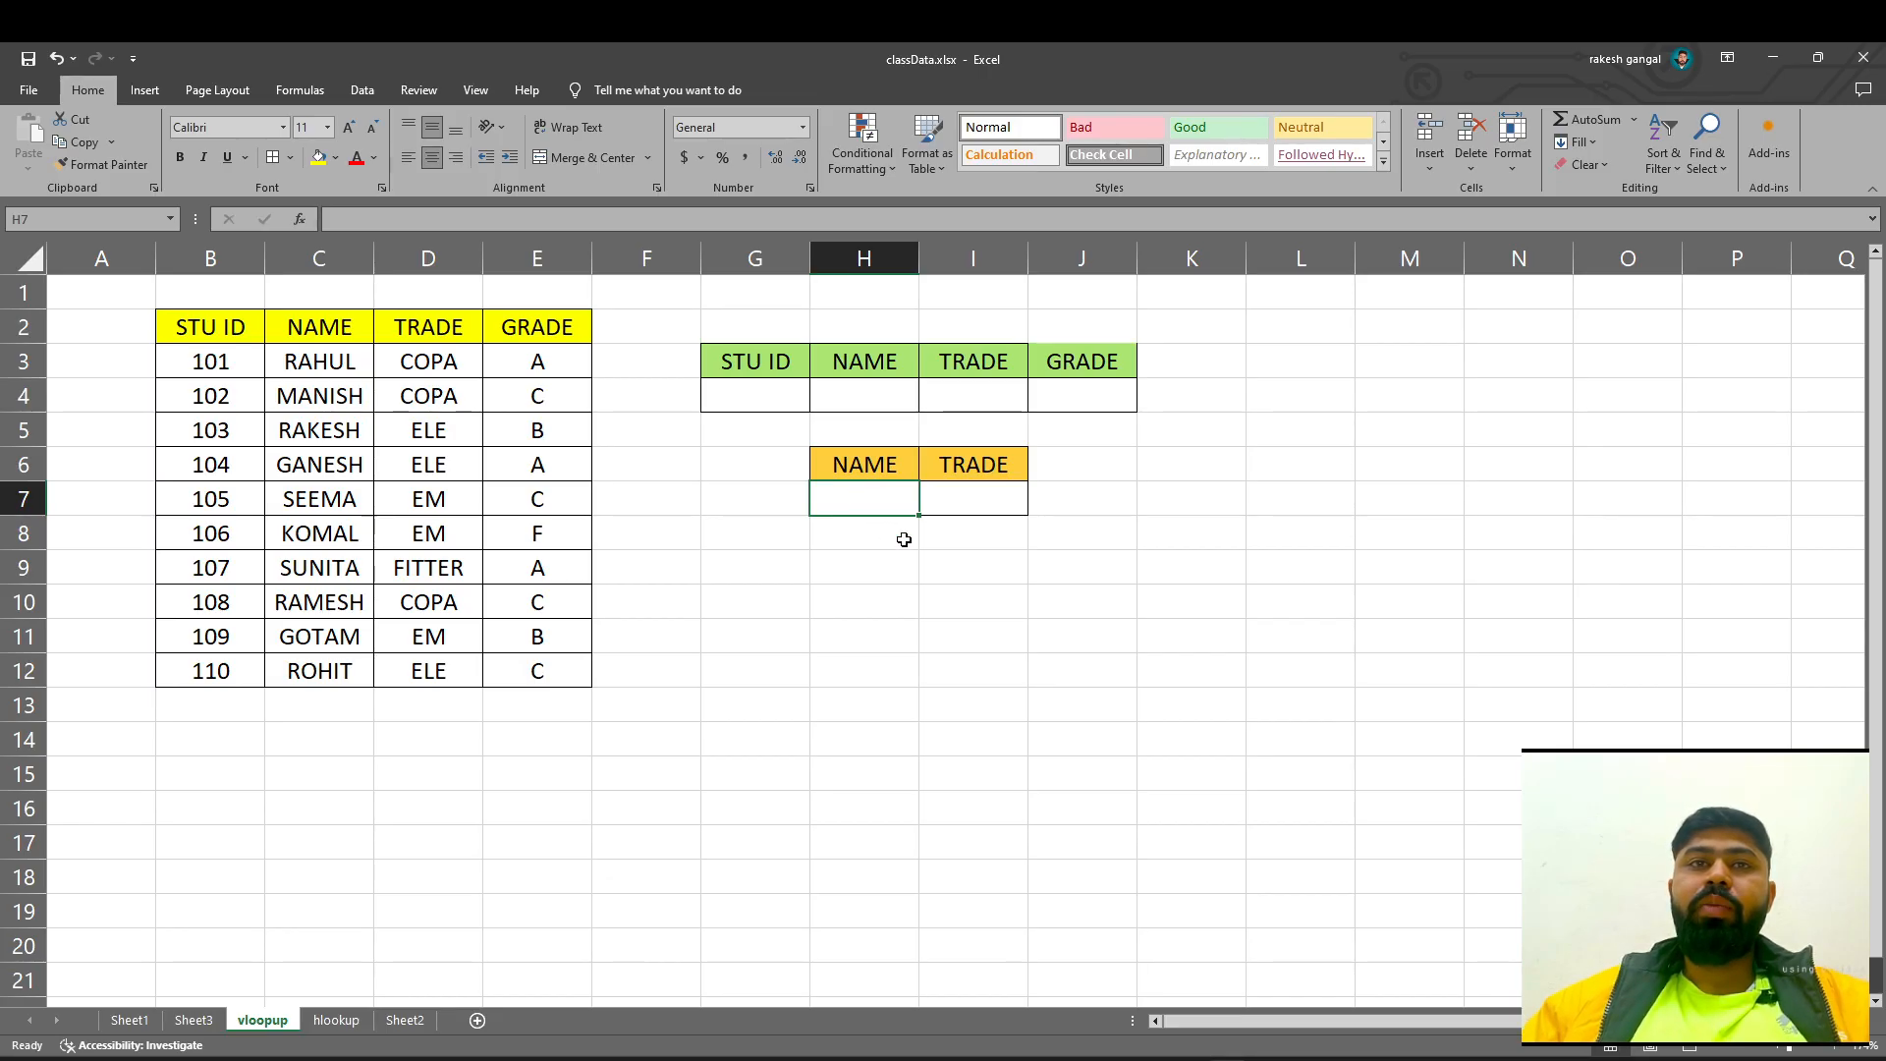
left_click(969, 502)
left_click(864, 506)
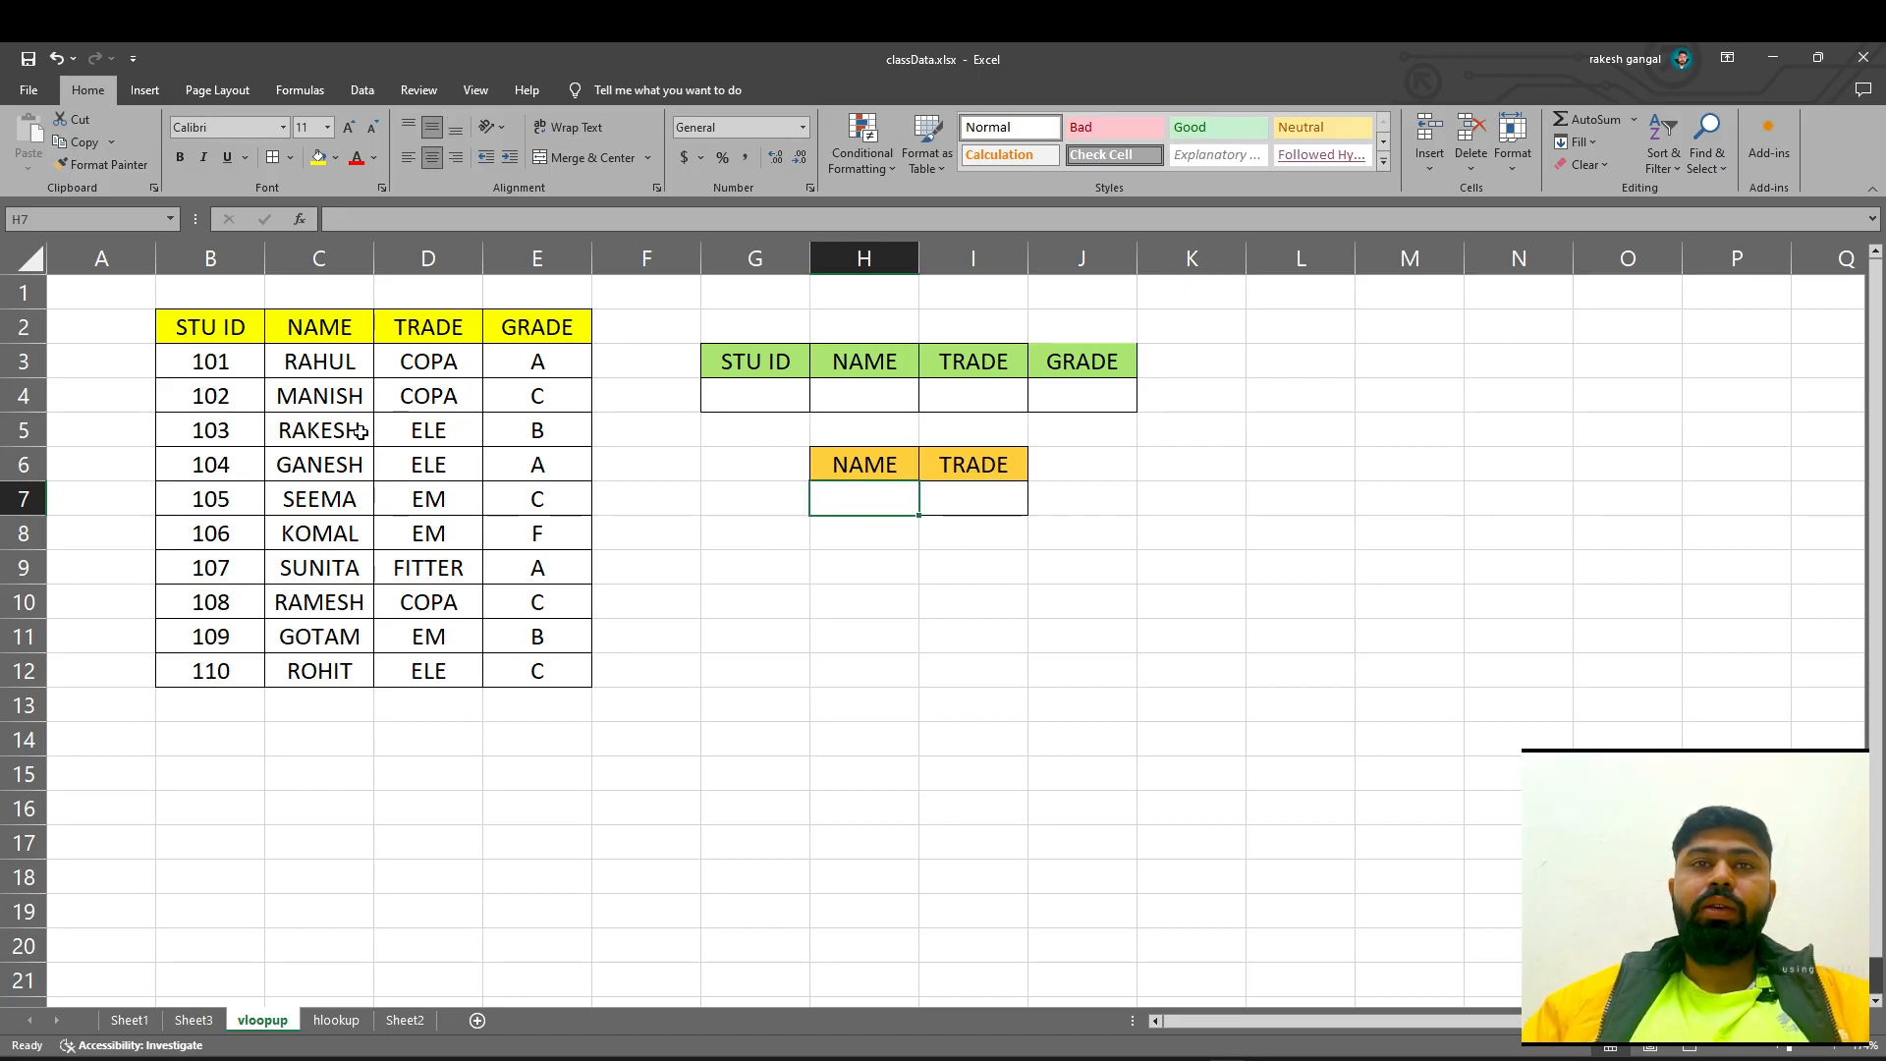
left_click(307, 362)
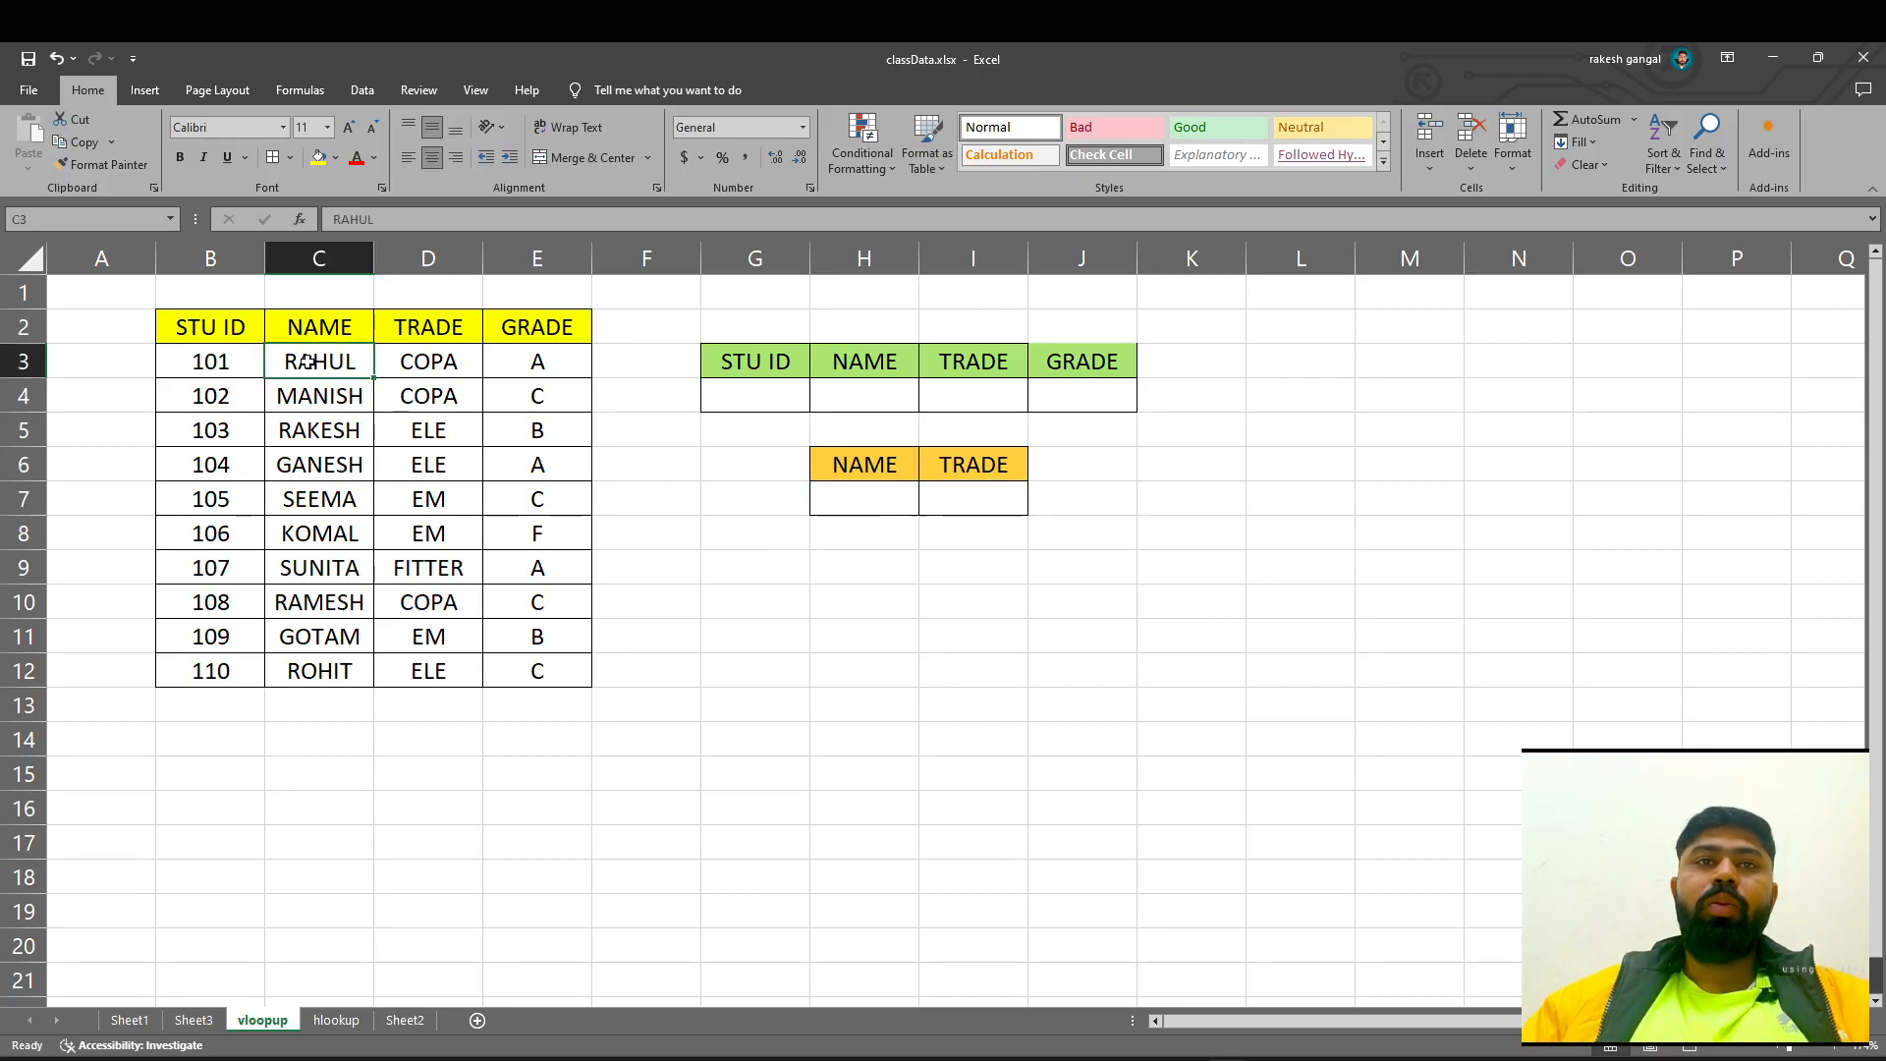
left_click(409, 362)
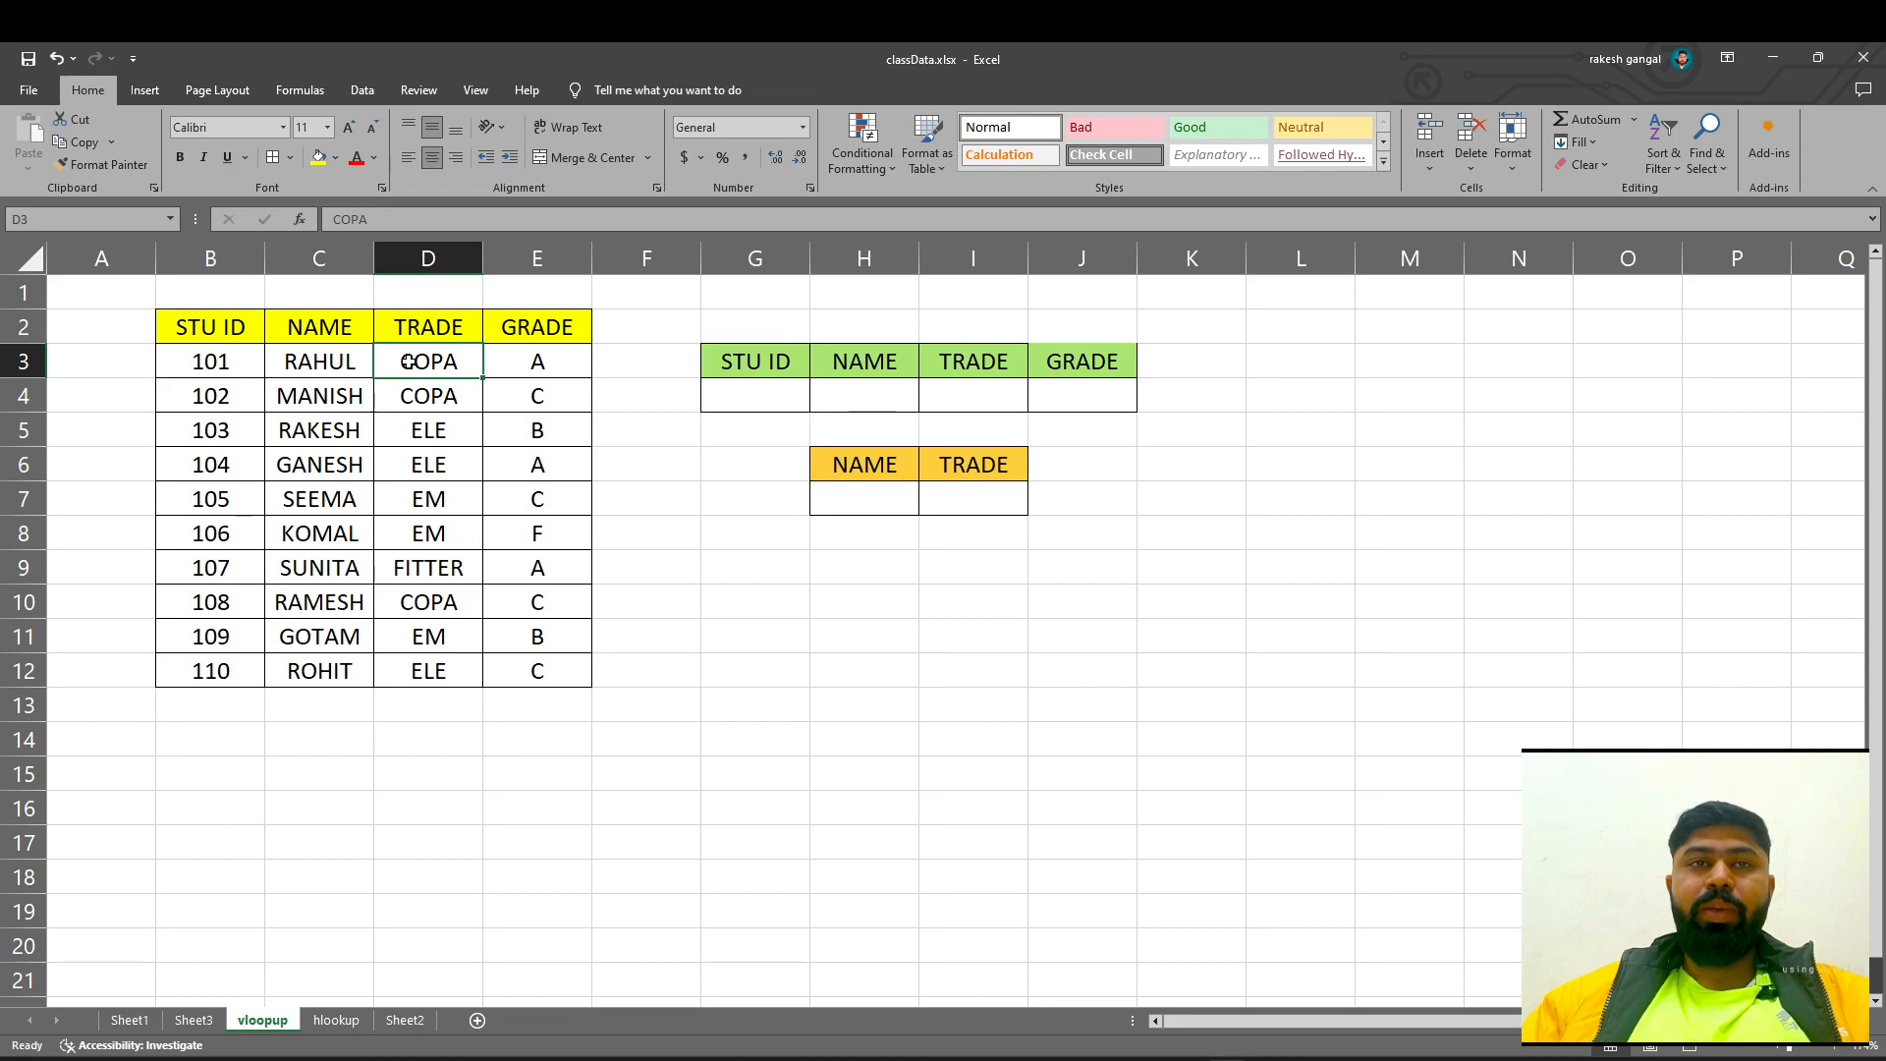
left_click(212, 349)
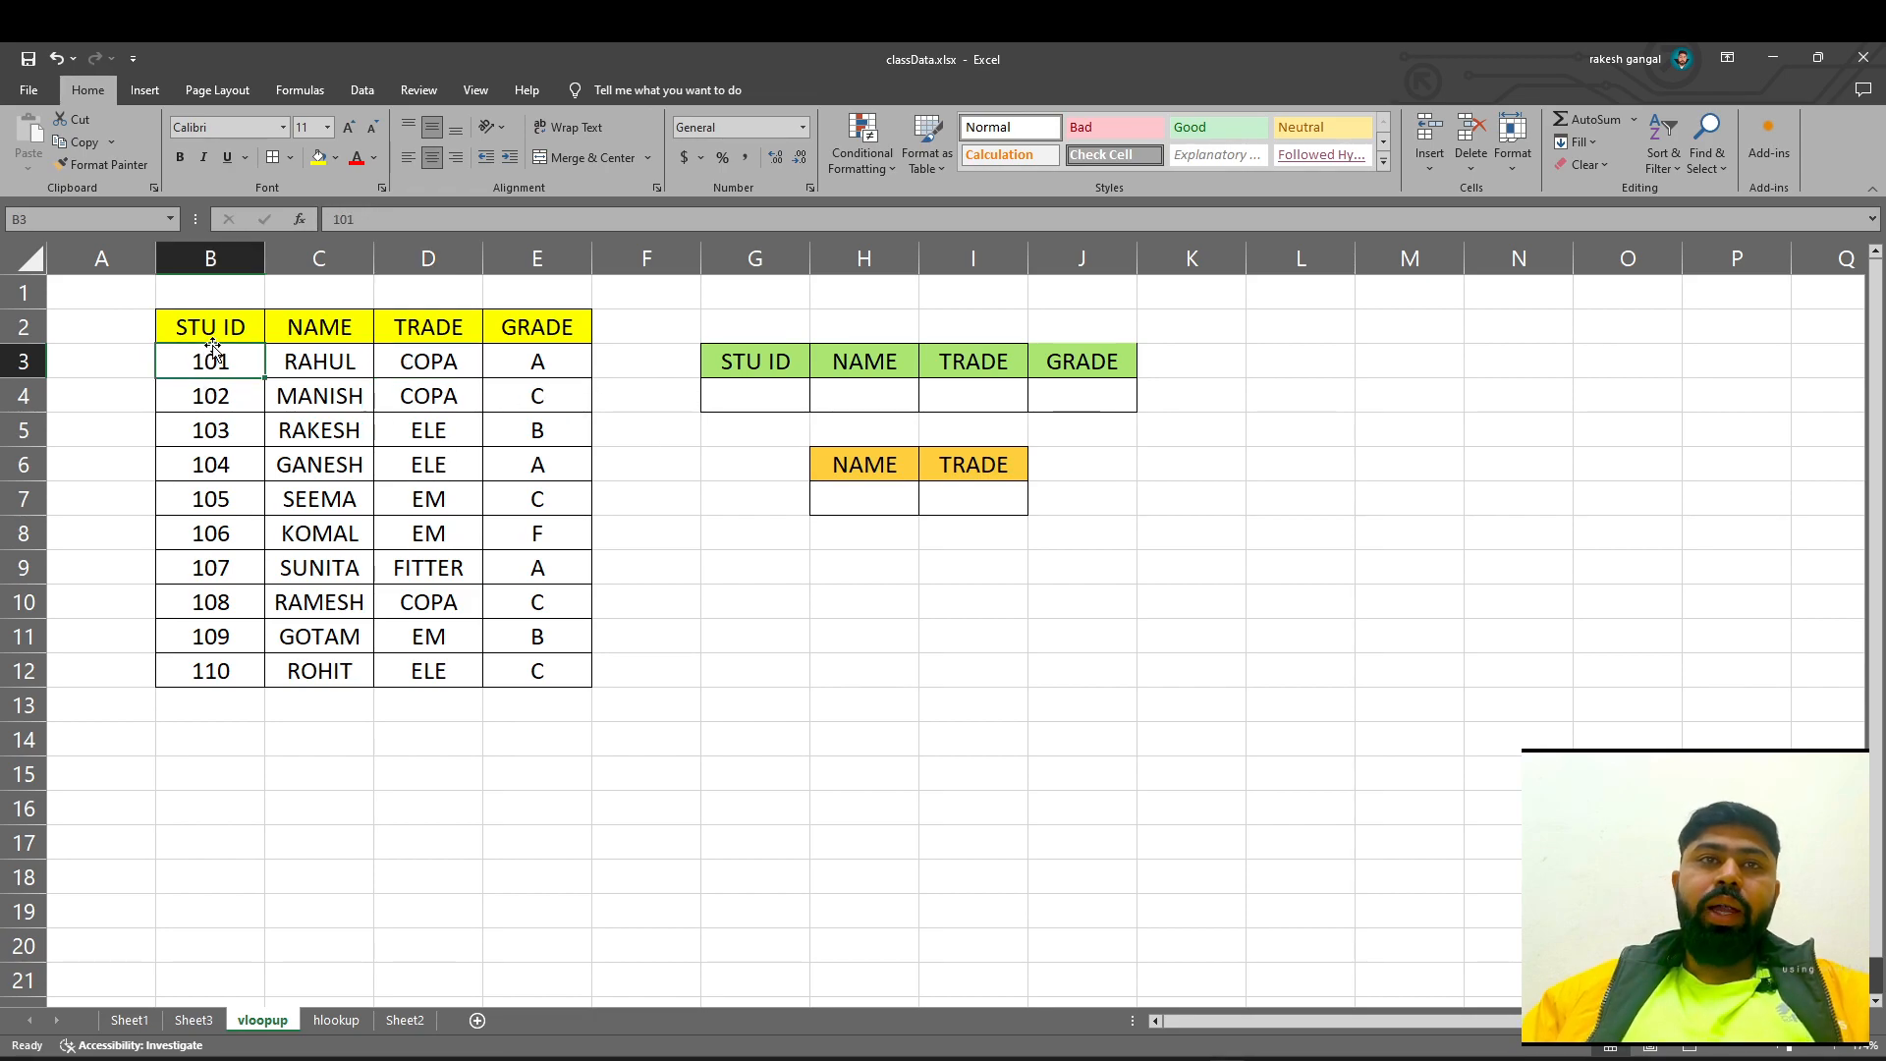
left_click(425, 373)
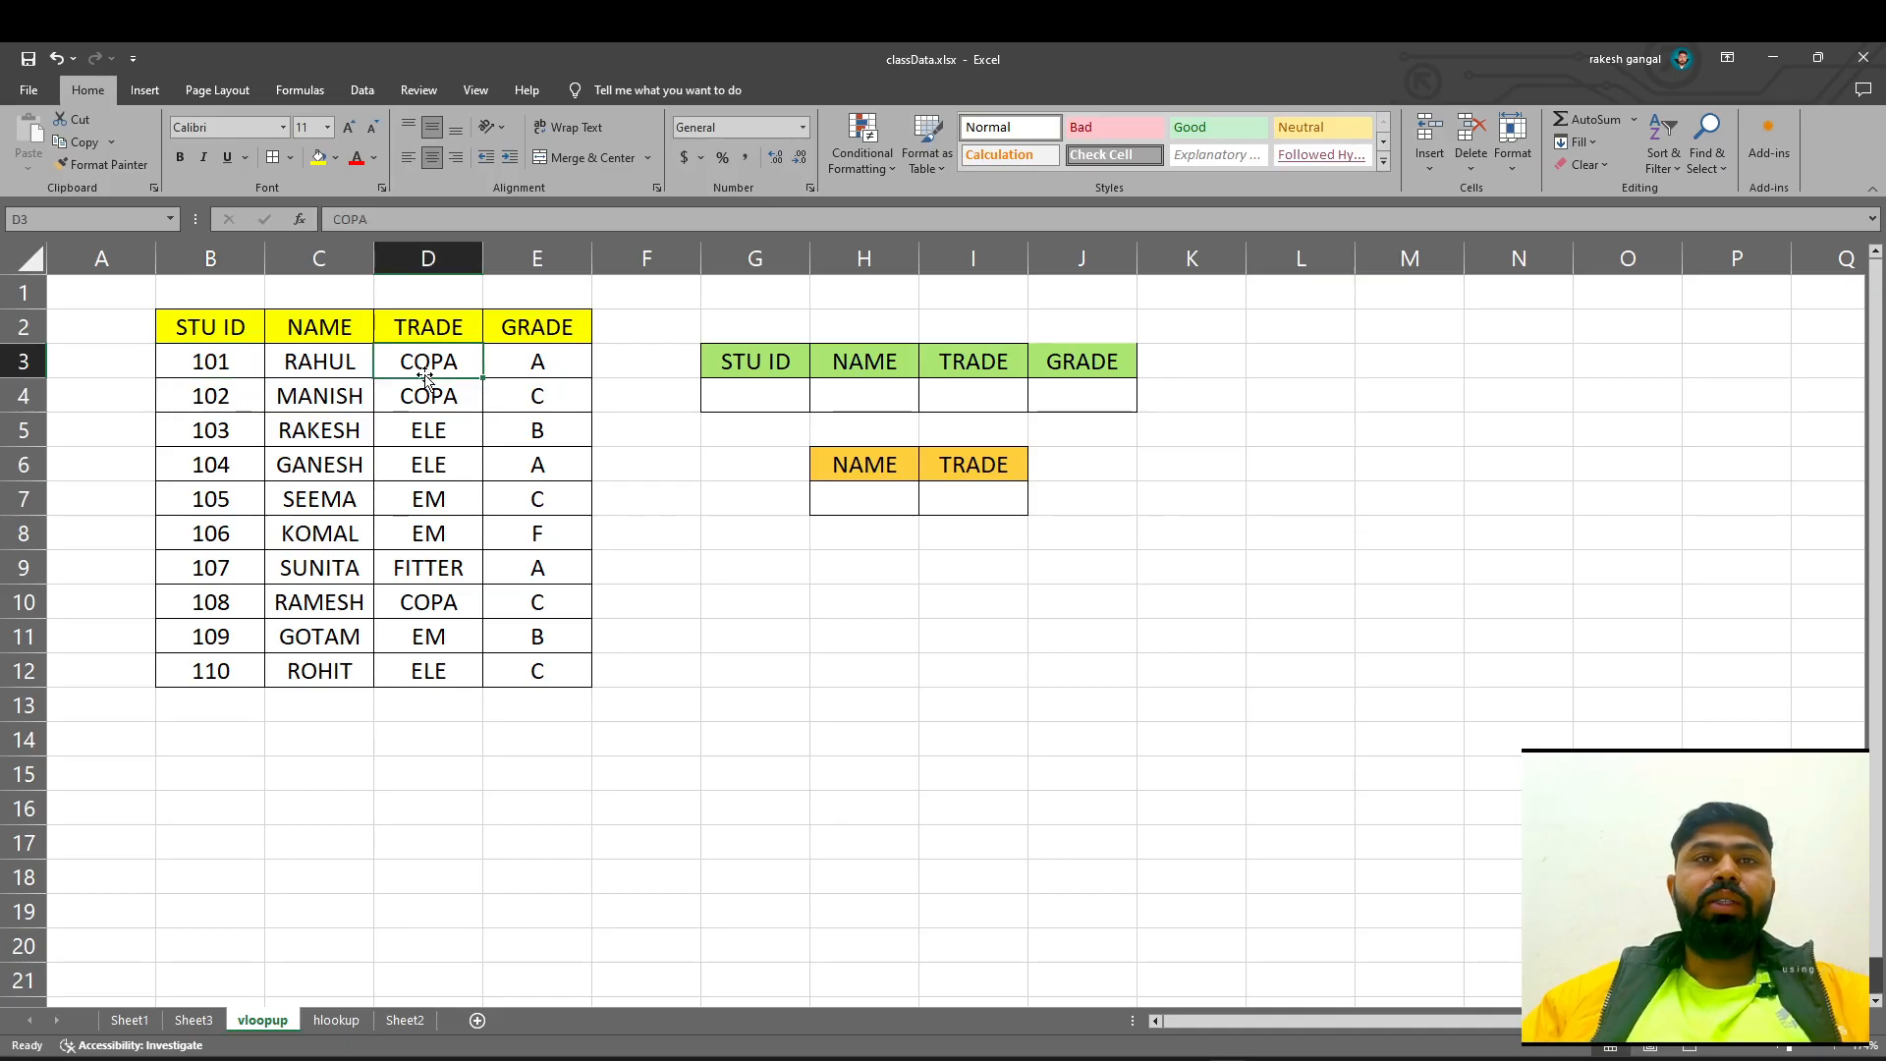
left_click(242, 368)
left_click(504, 365)
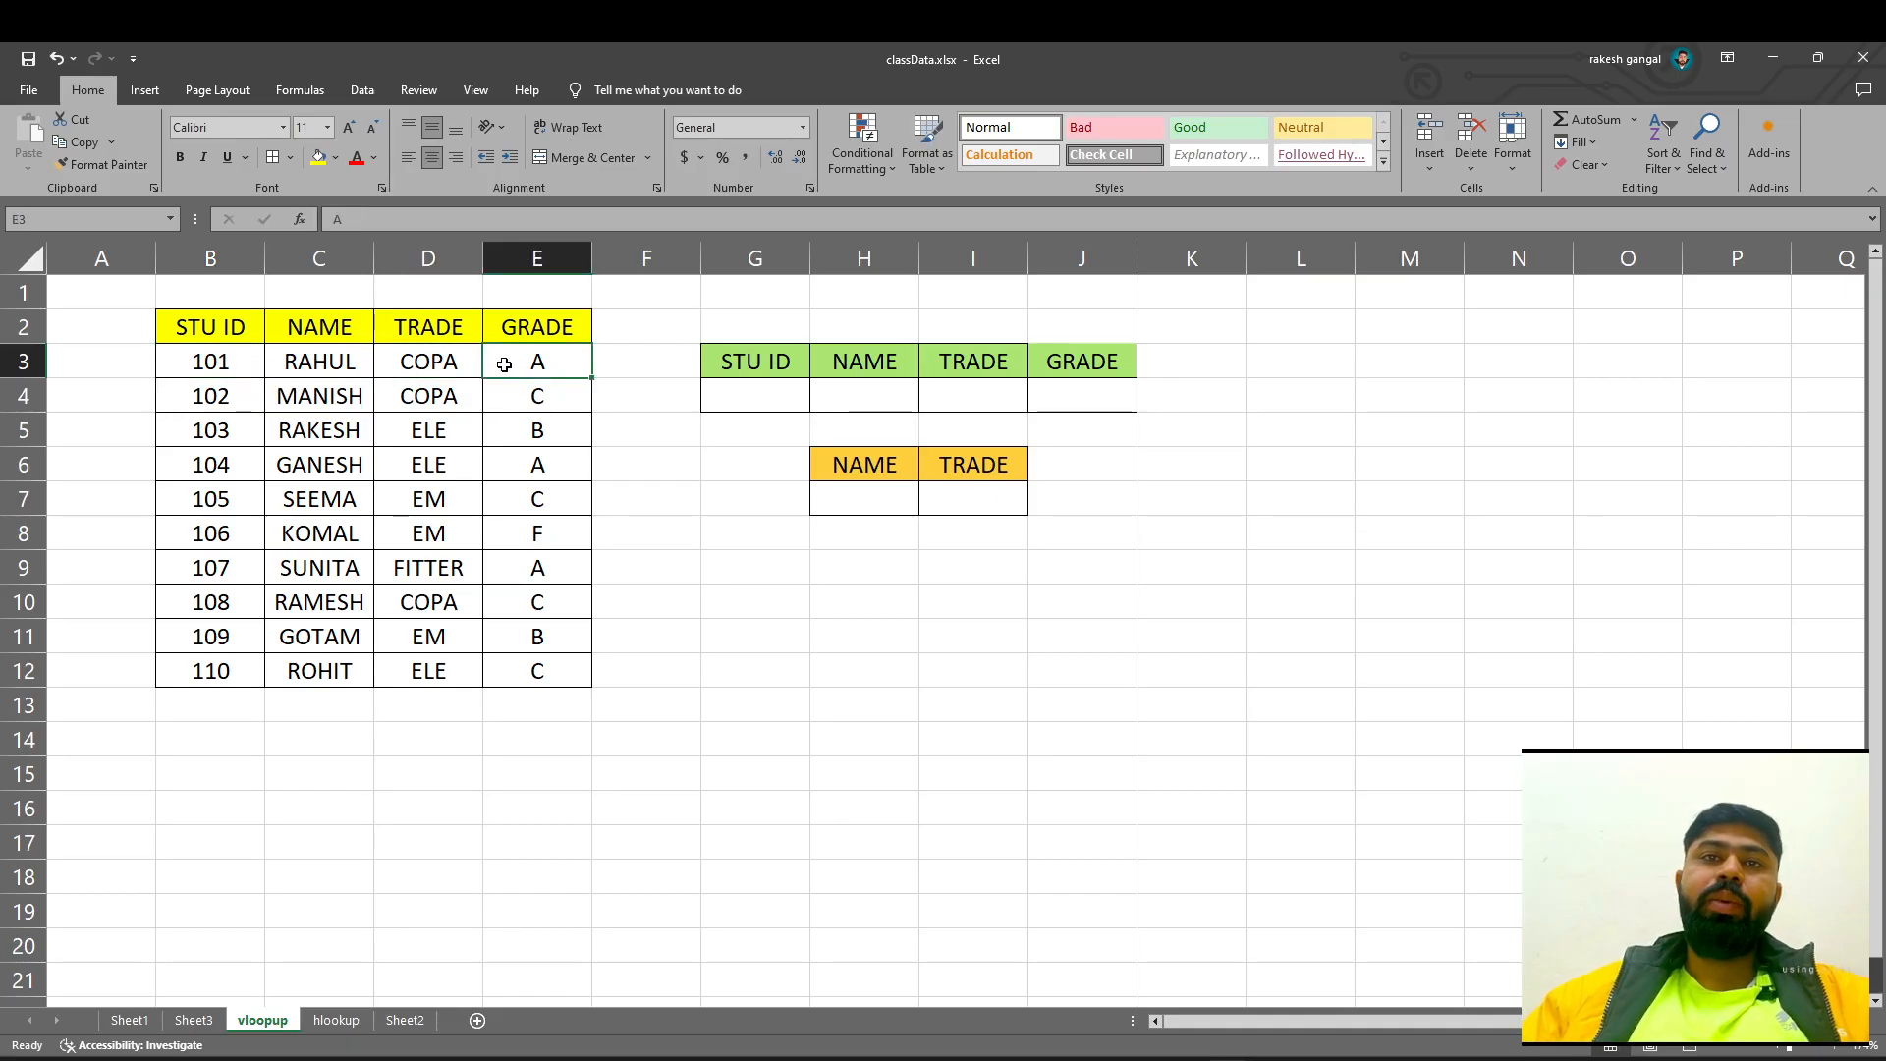
double_click(218, 359)
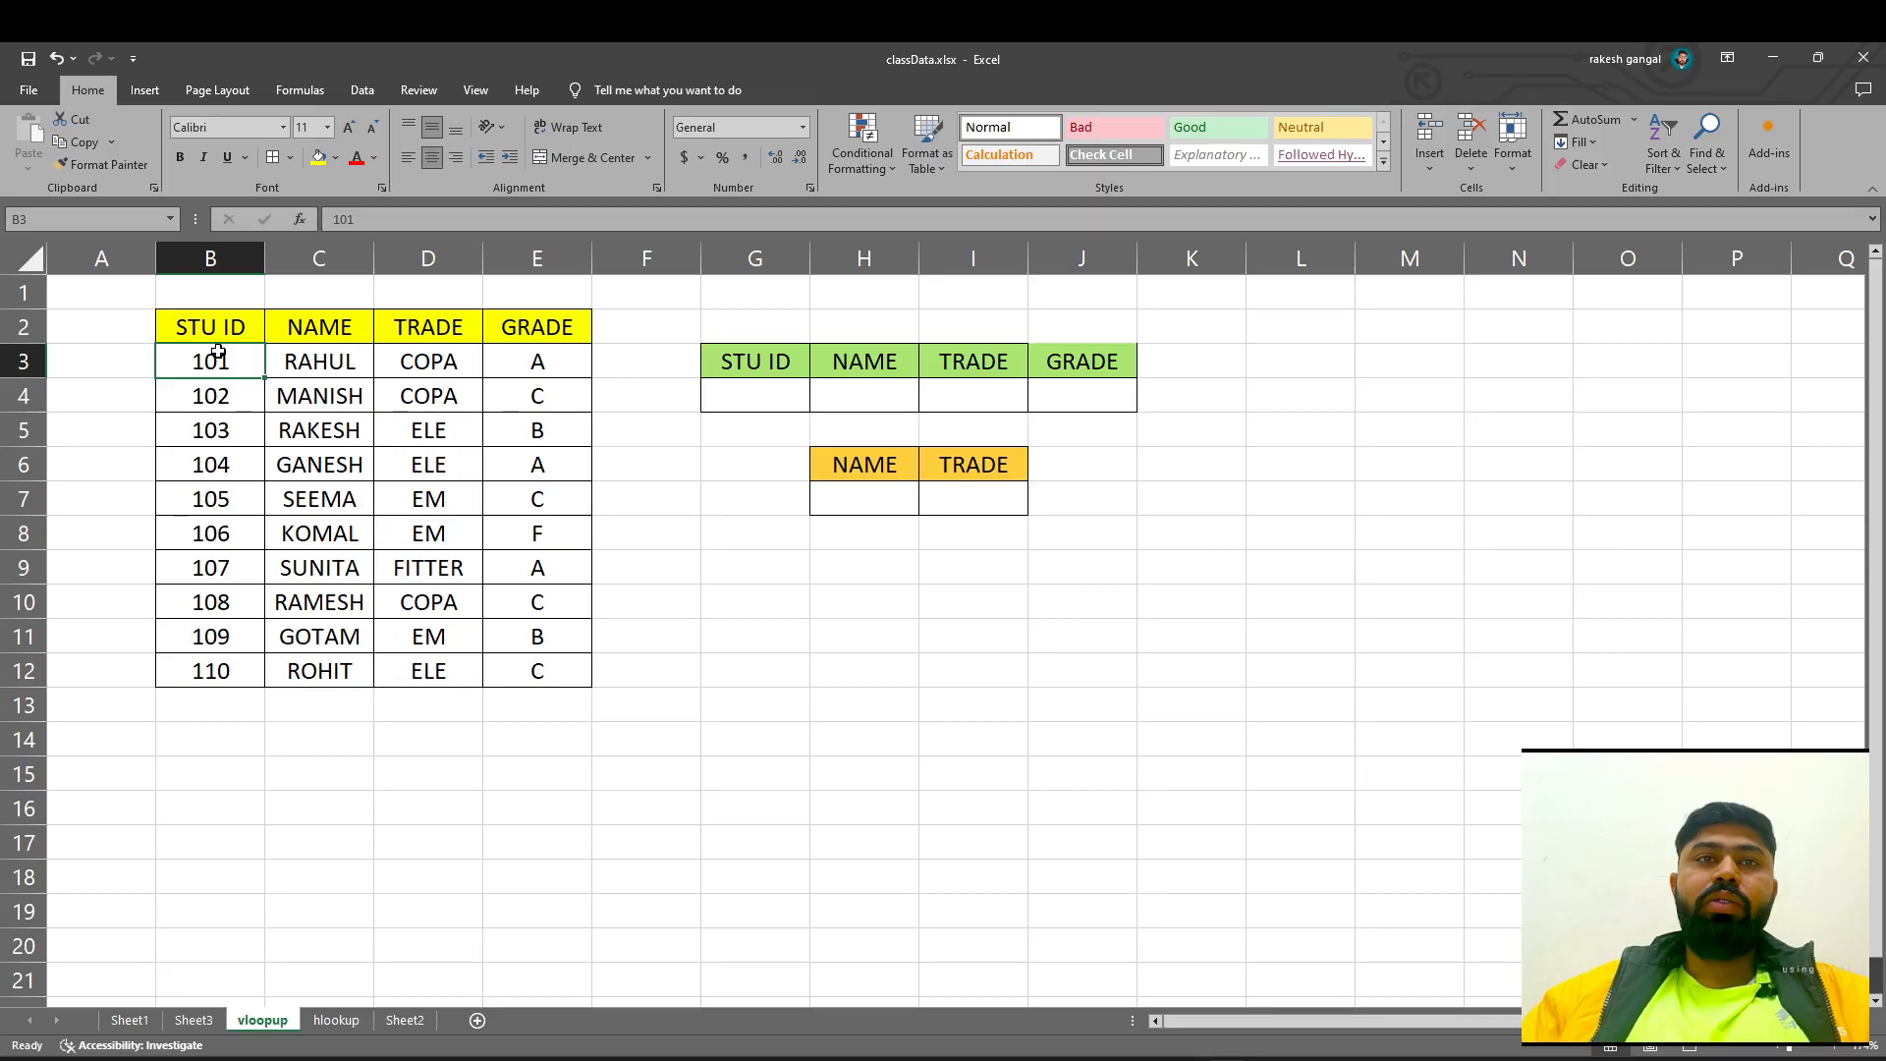
left_click(595, 502)
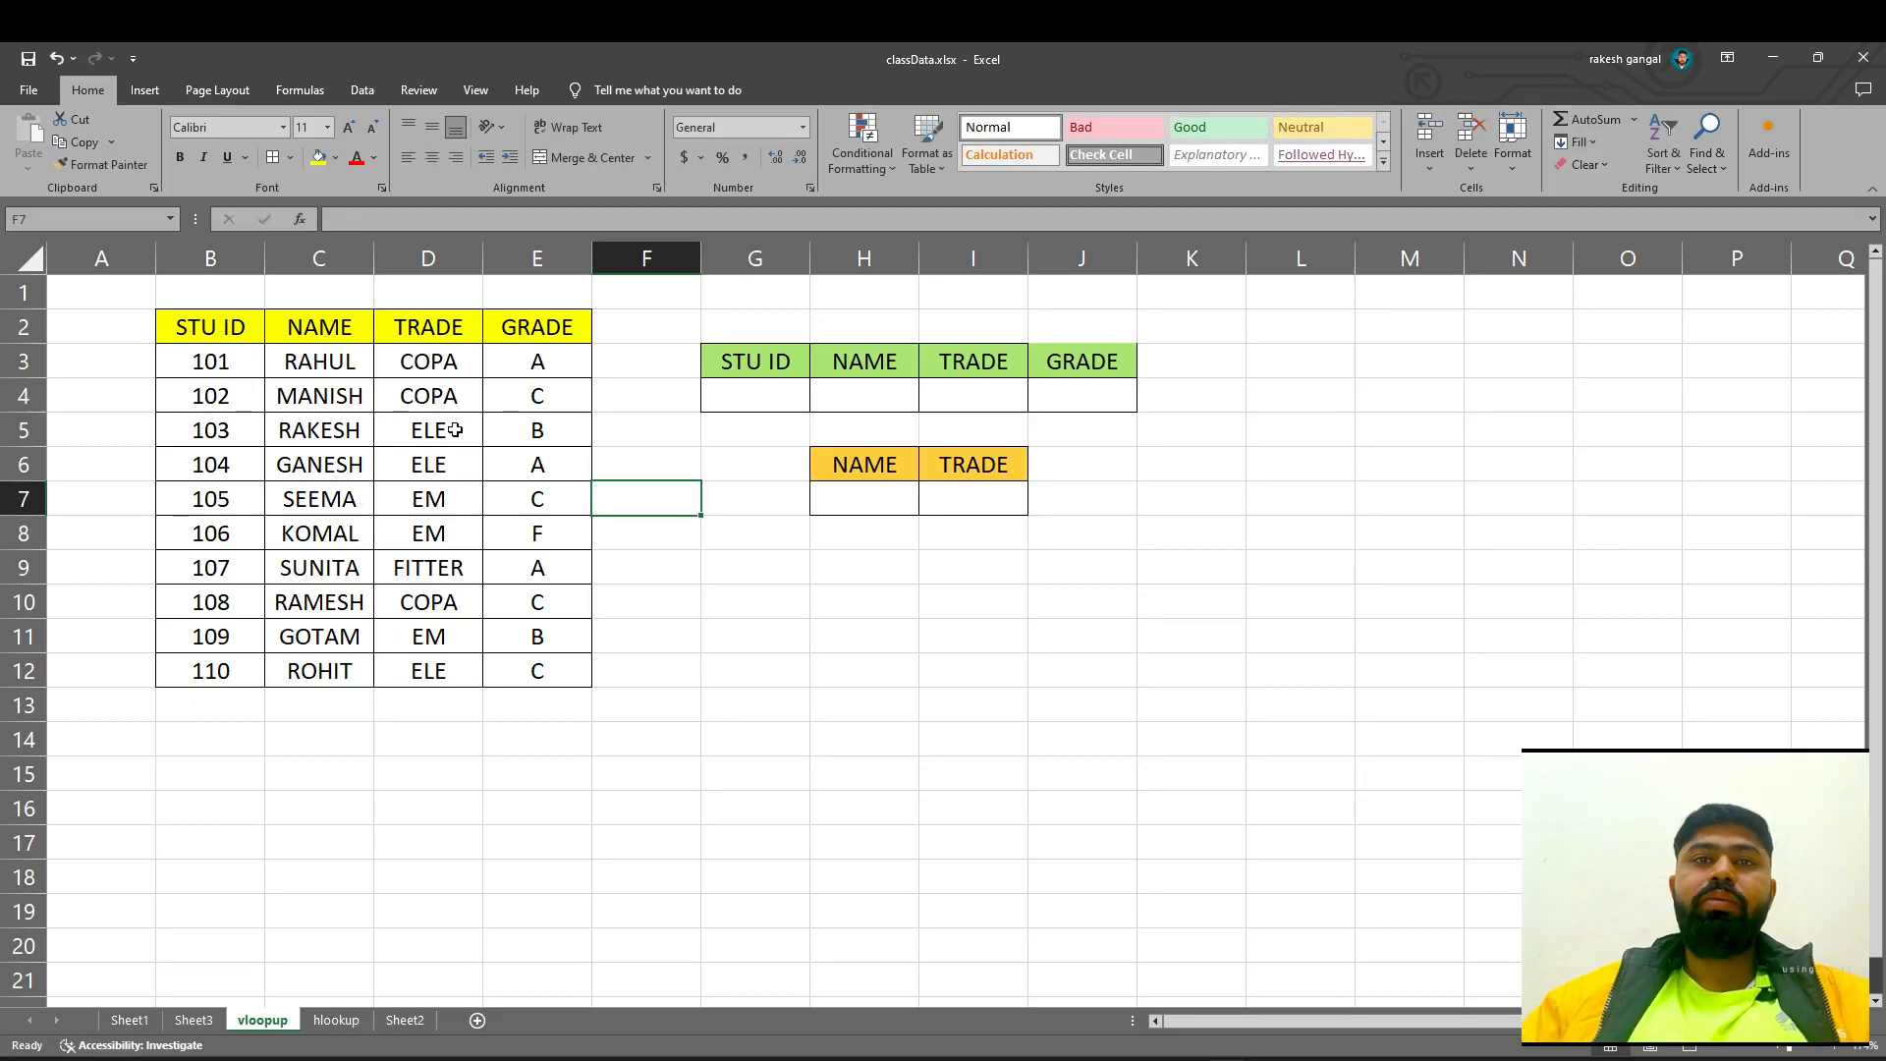
- Review the STU ID, NAME, TRADE and GRADE columns of the student table
left_click_drag(240, 341, 245, 673)
left_click_drag(329, 338, 332, 640)
left_click_drag(422, 329, 428, 670)
left_click_drag(214, 334, 208, 678)
left_click_drag(514, 327, 511, 656)
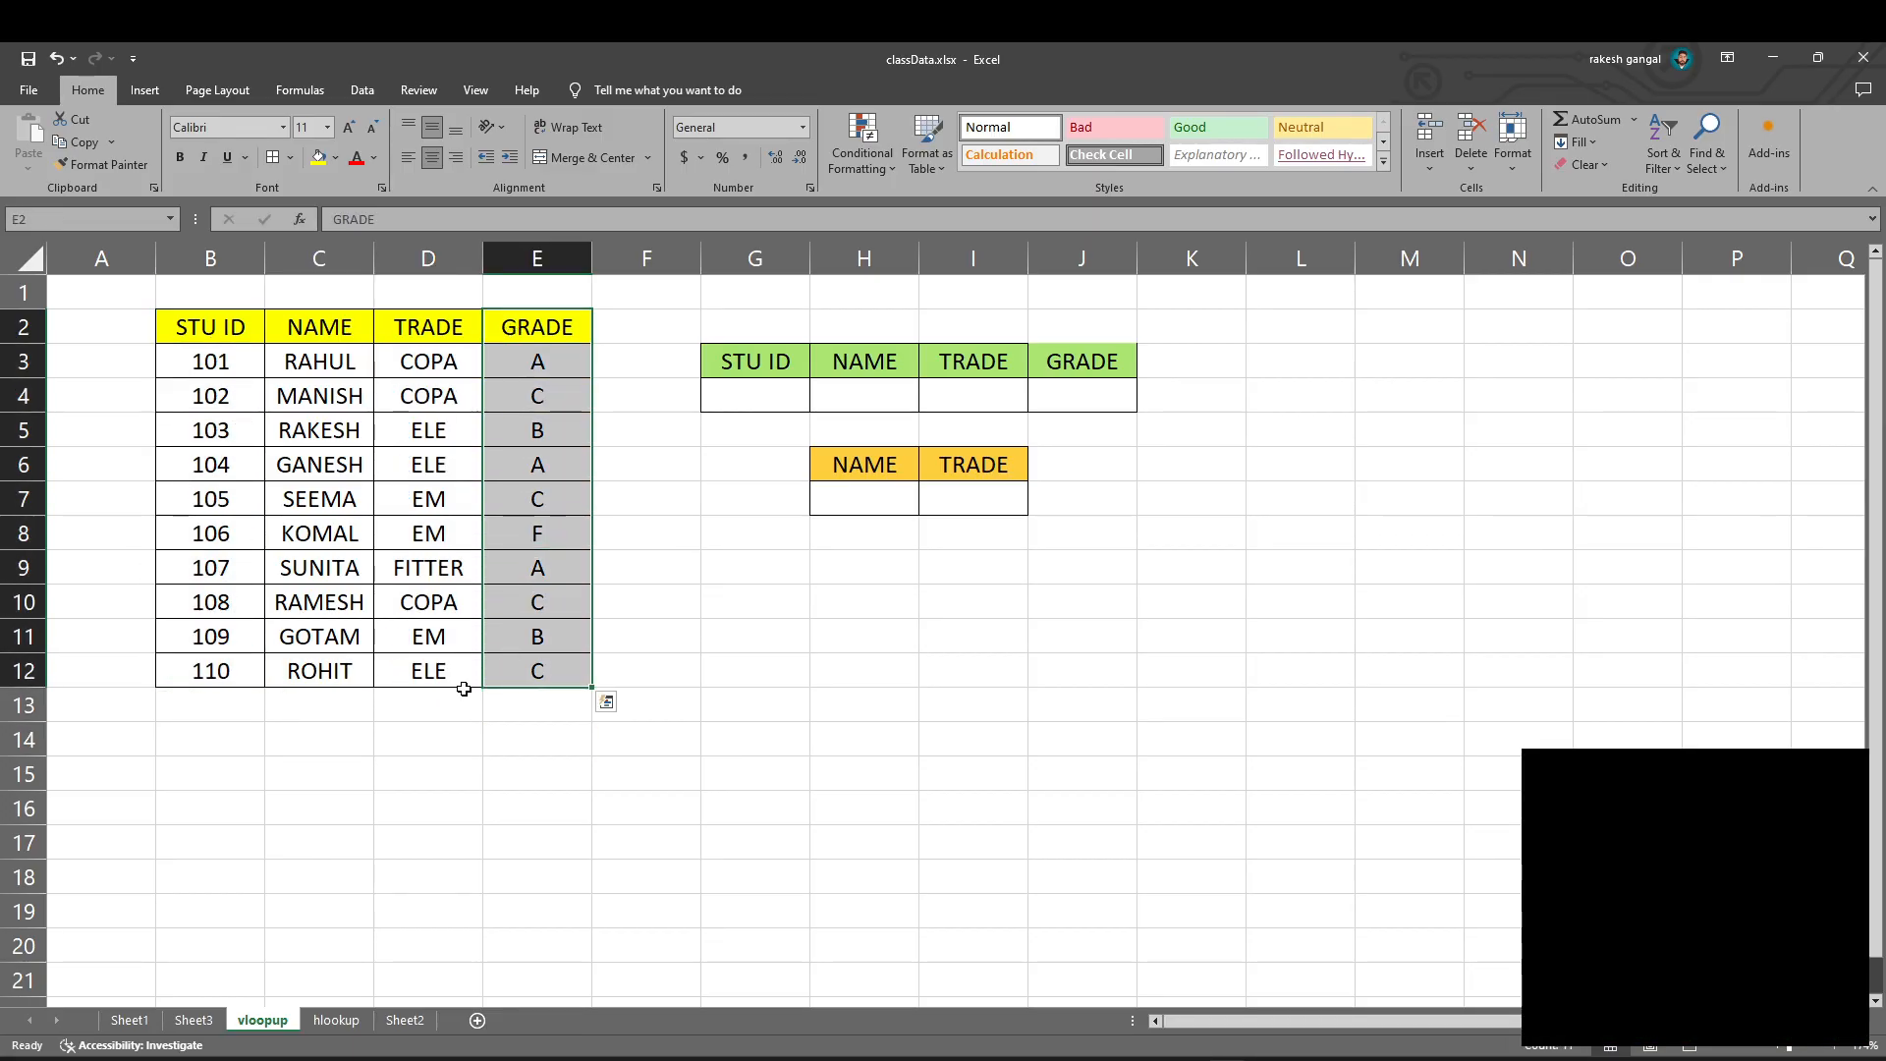
left_click(210, 383)
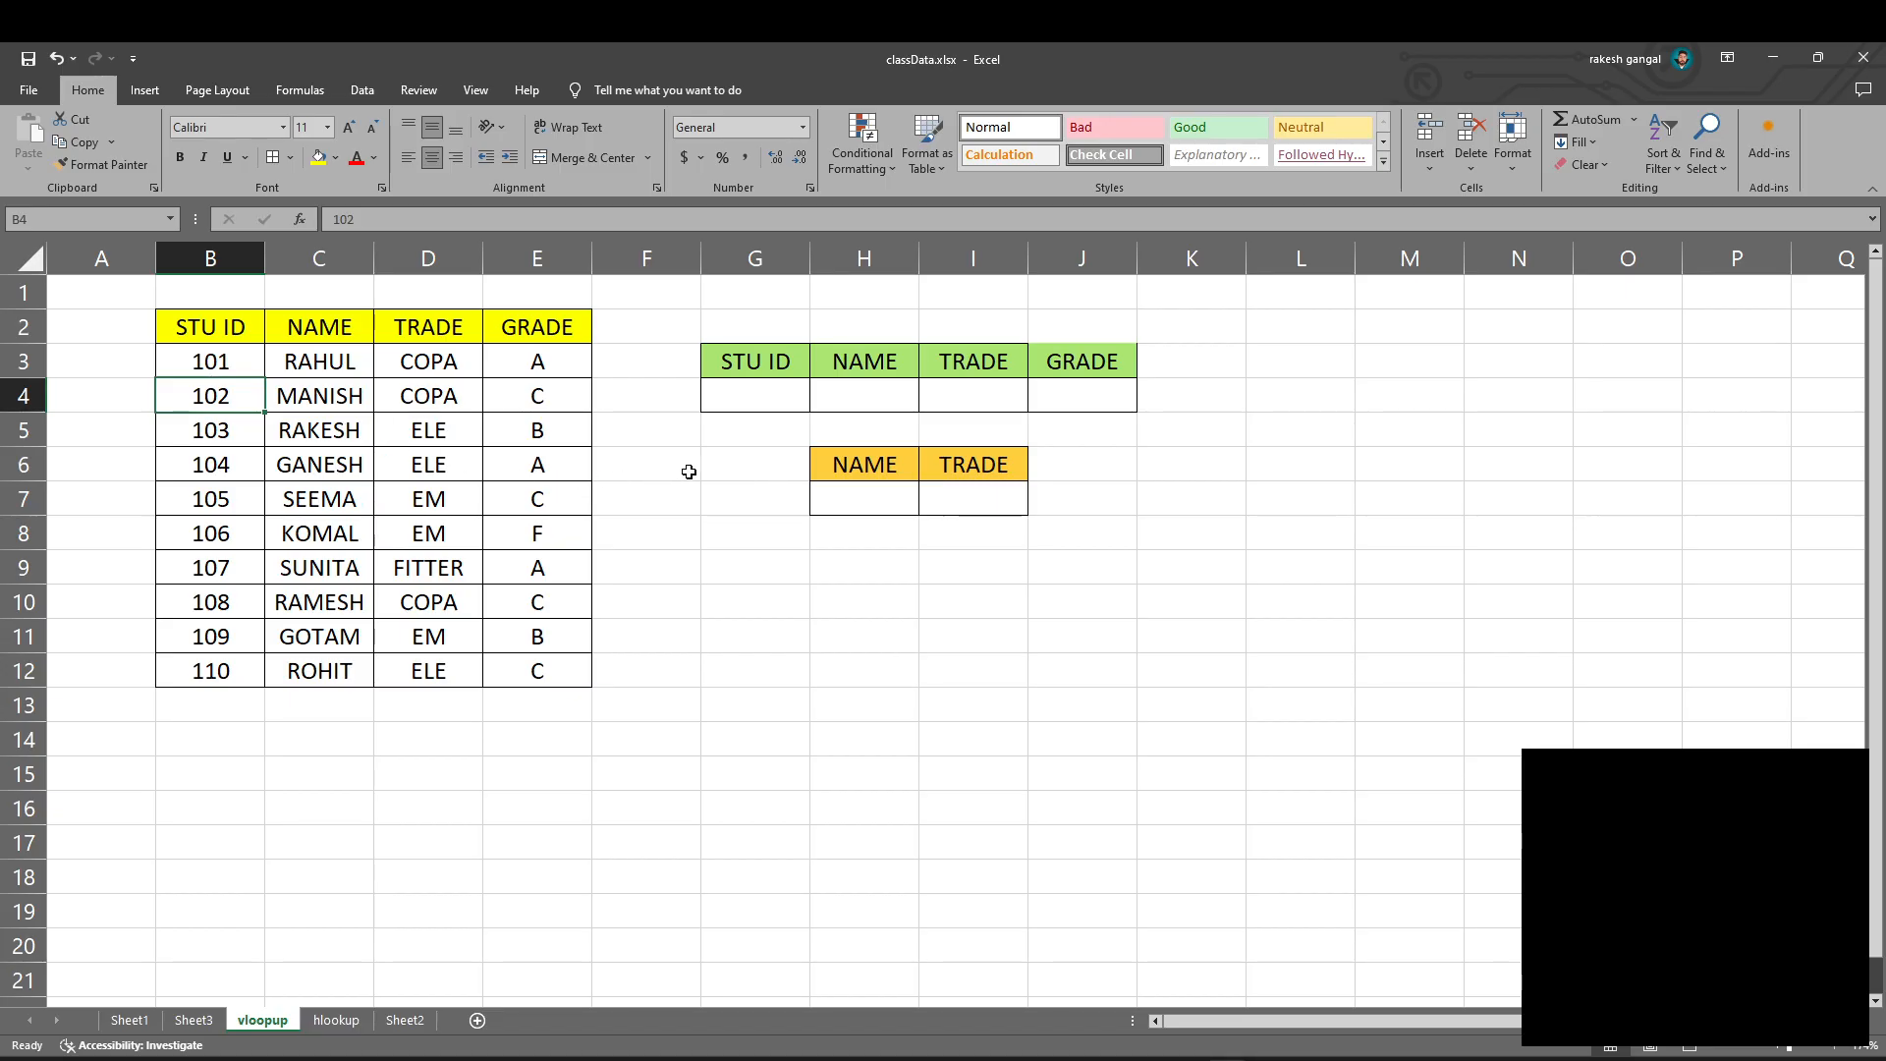
- Enter =VLOOKUP(H7,C2:E12,2,0) in I7 to return the trade for the name in H7
left_click(938, 506)
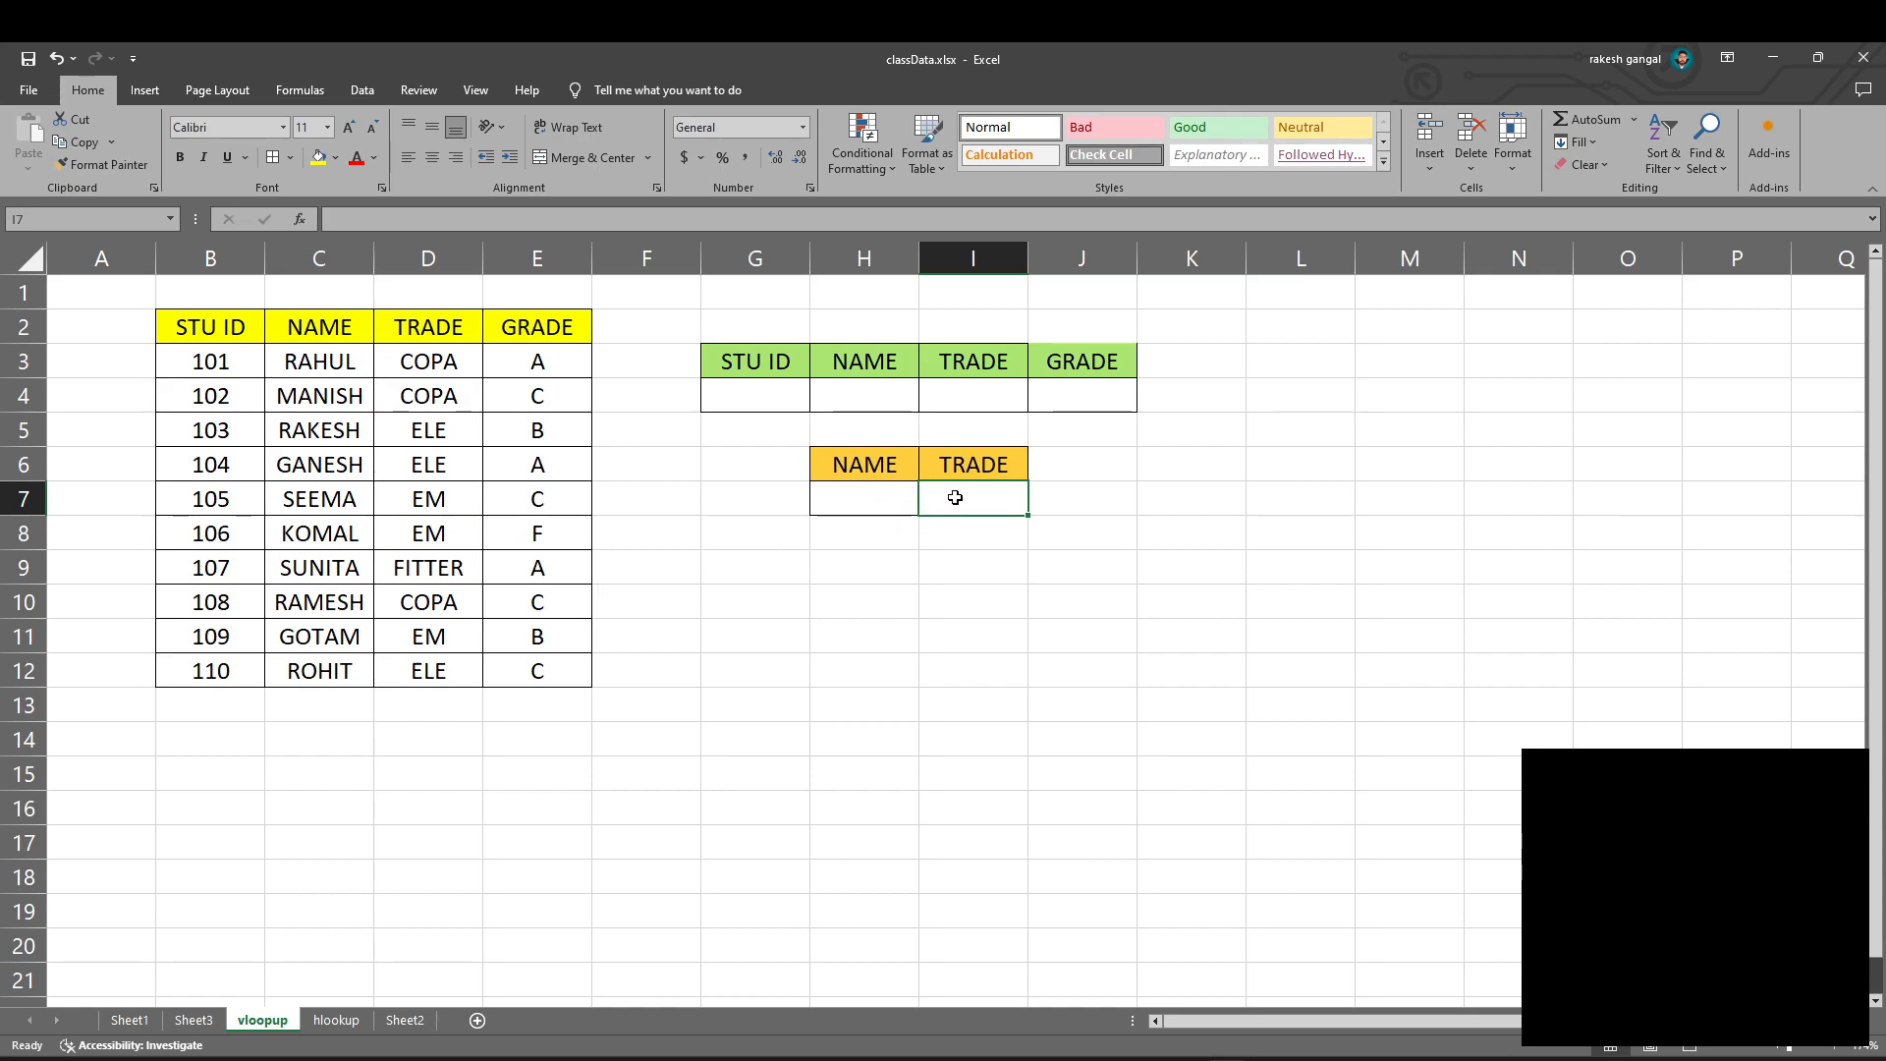
type("=VL")
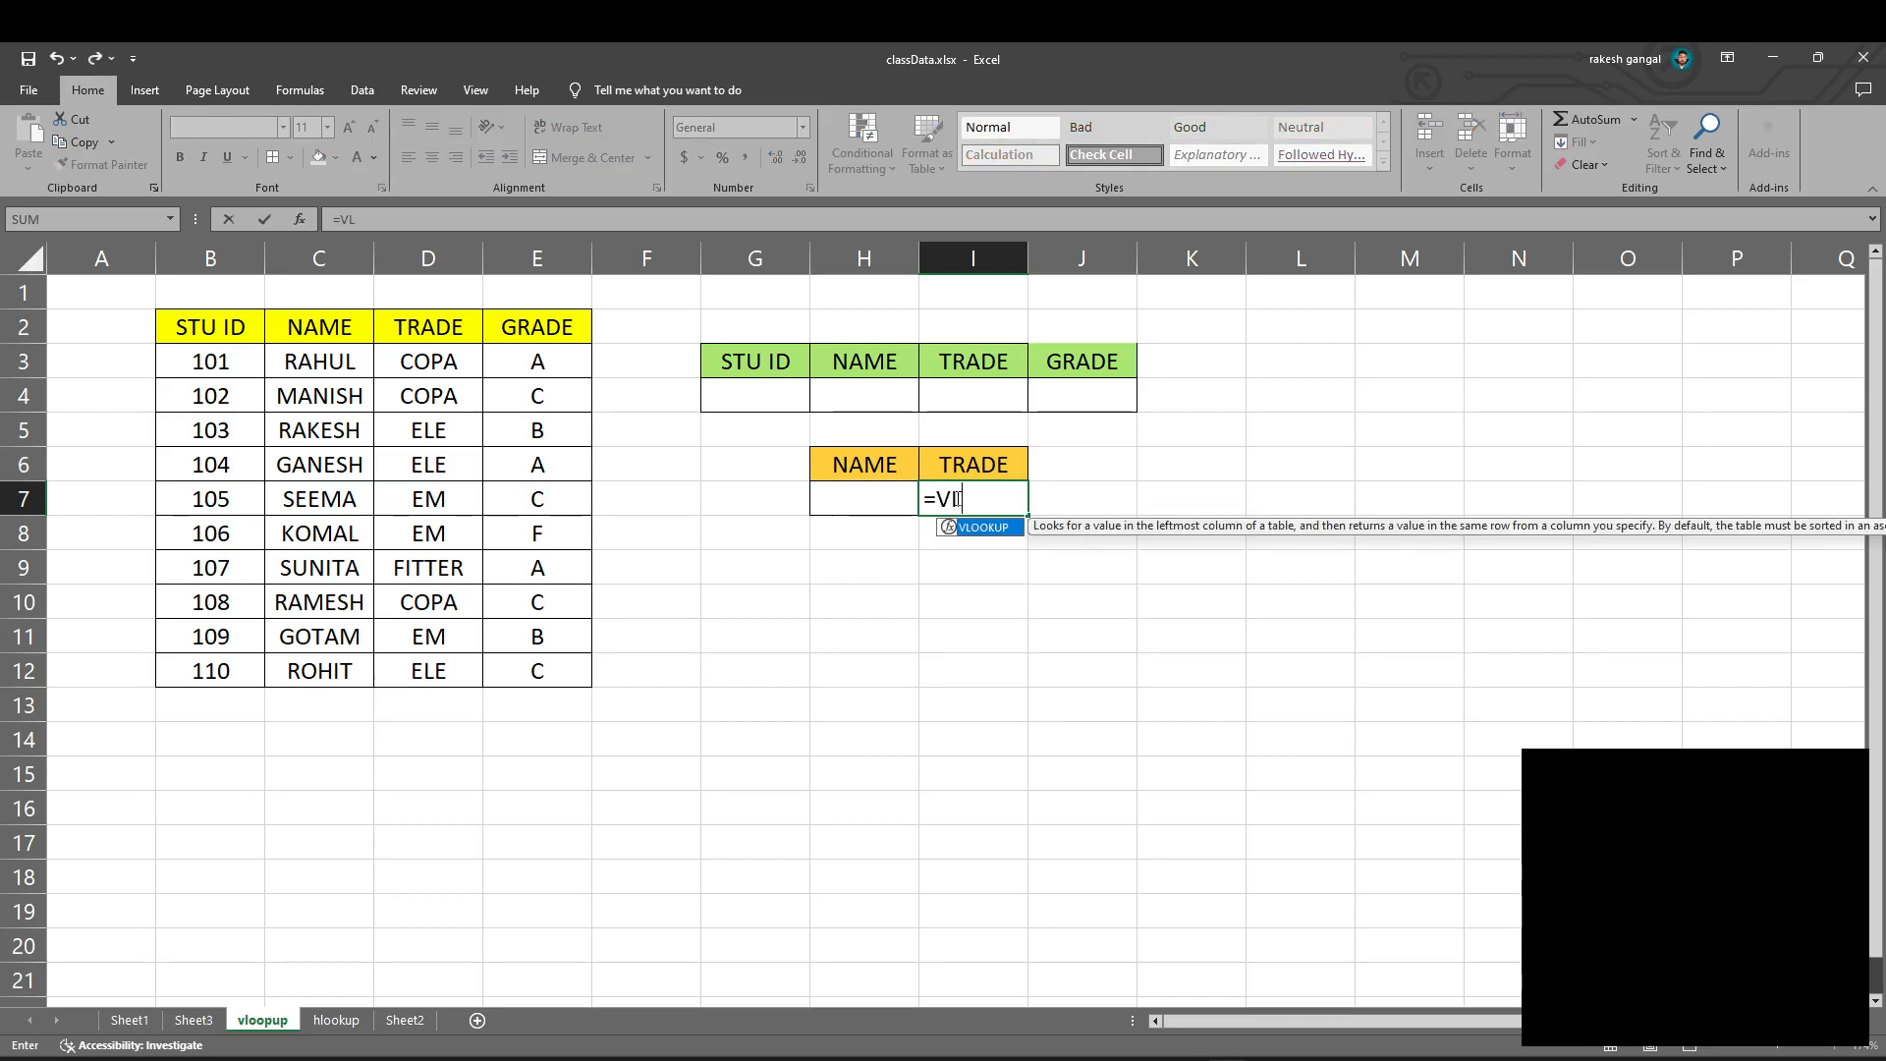
key("Tab")
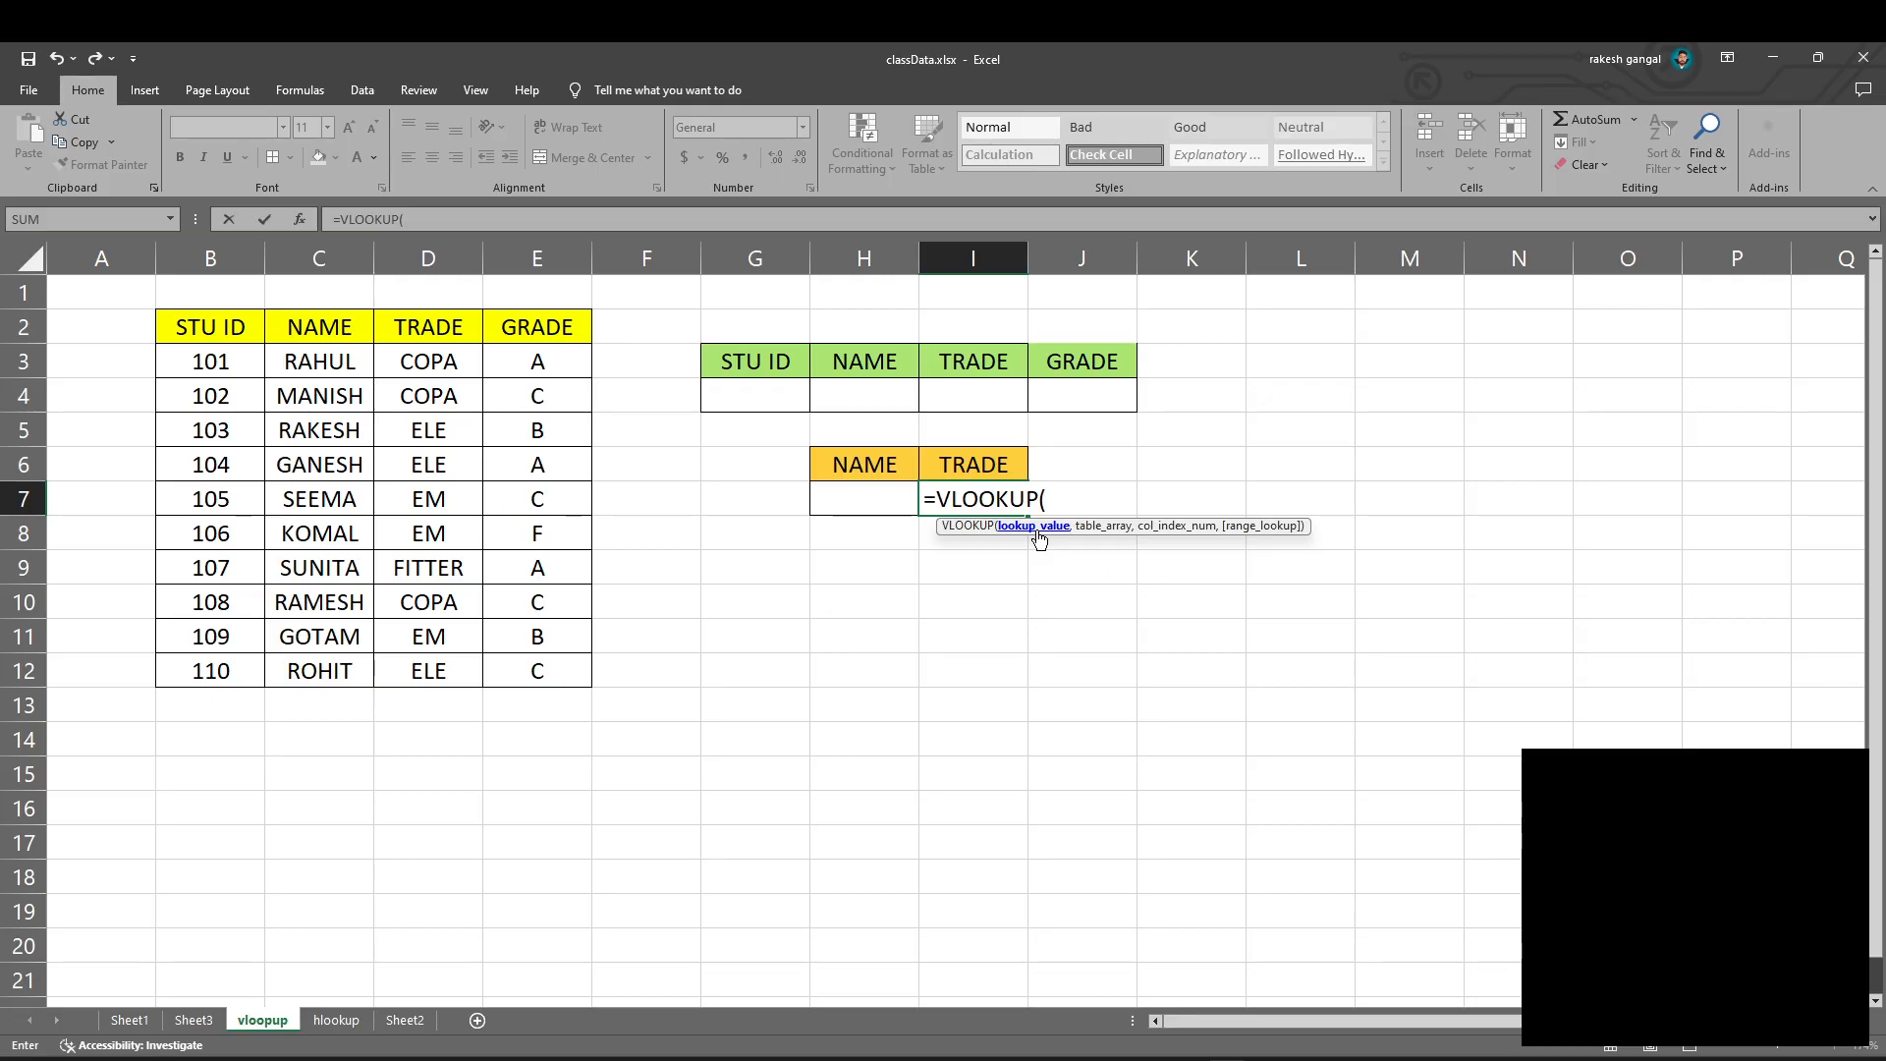
left_click(869, 504)
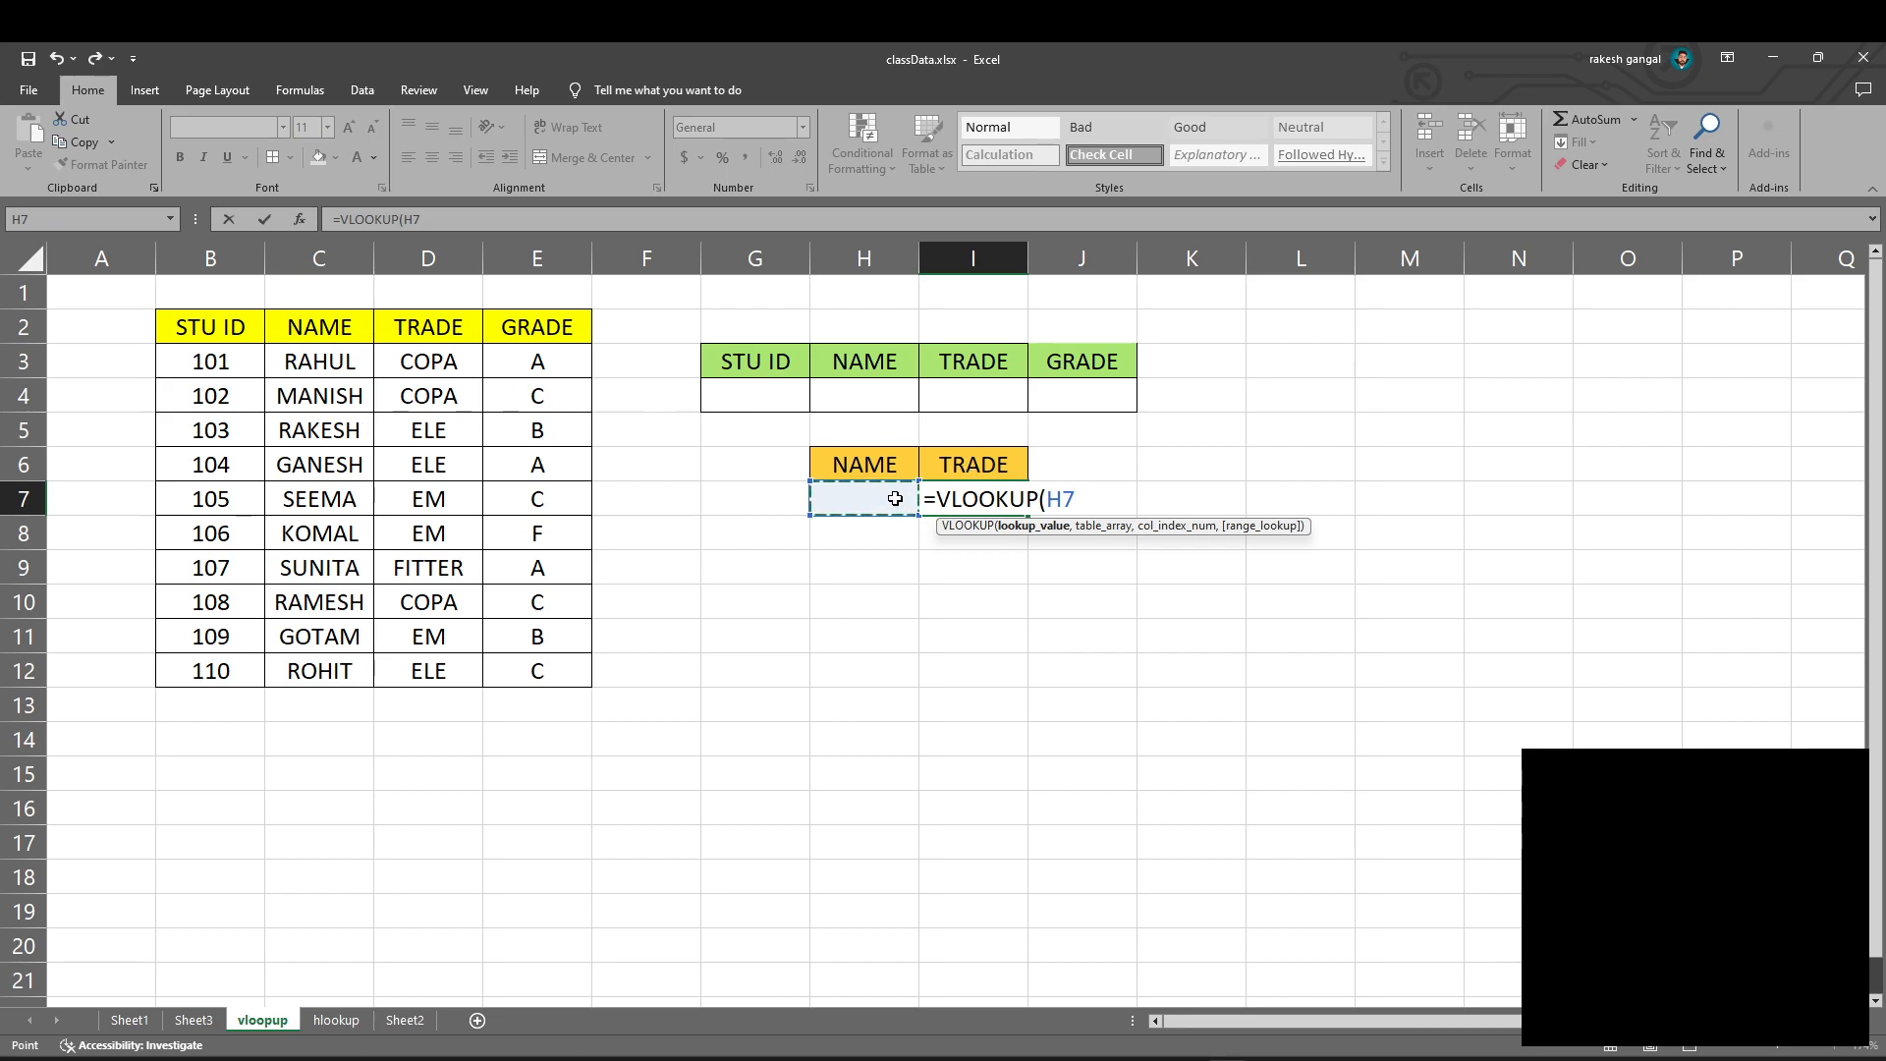
type(",")
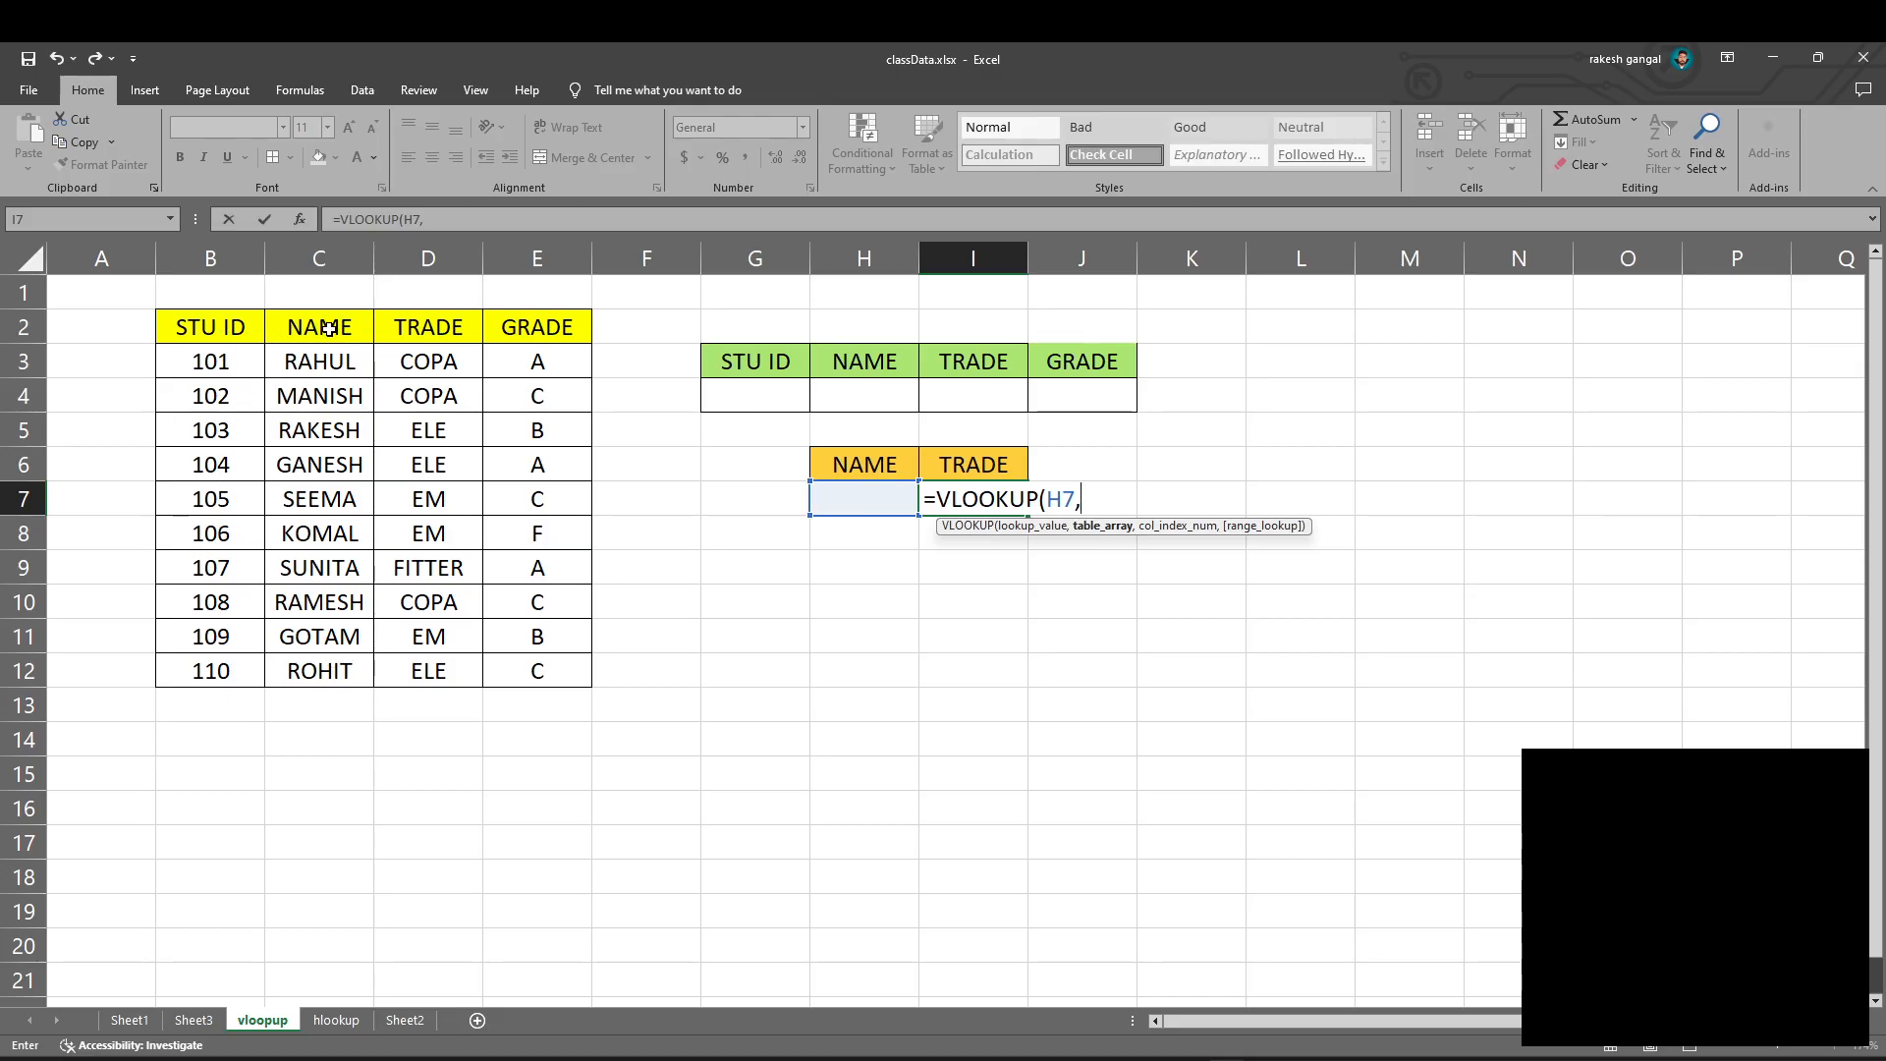
left_click_drag(314, 317, 513, 671)
type(",")
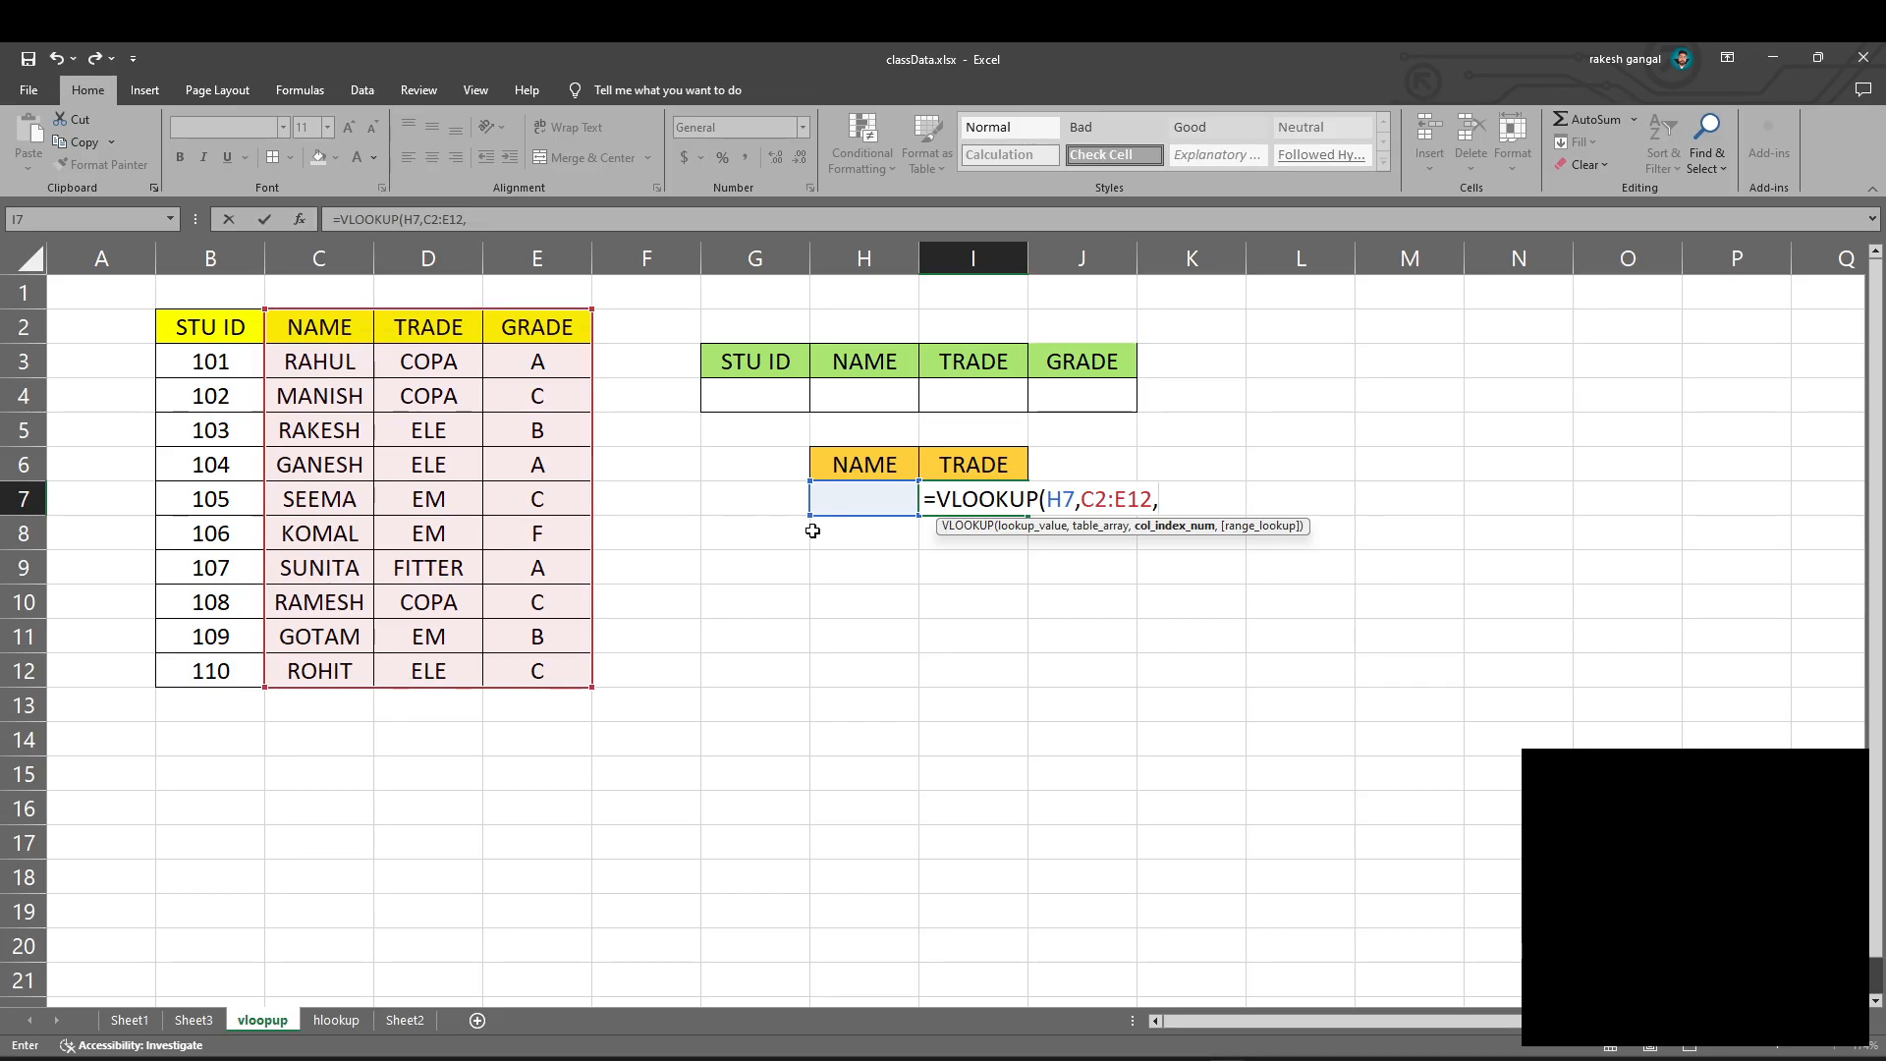
type(",0")
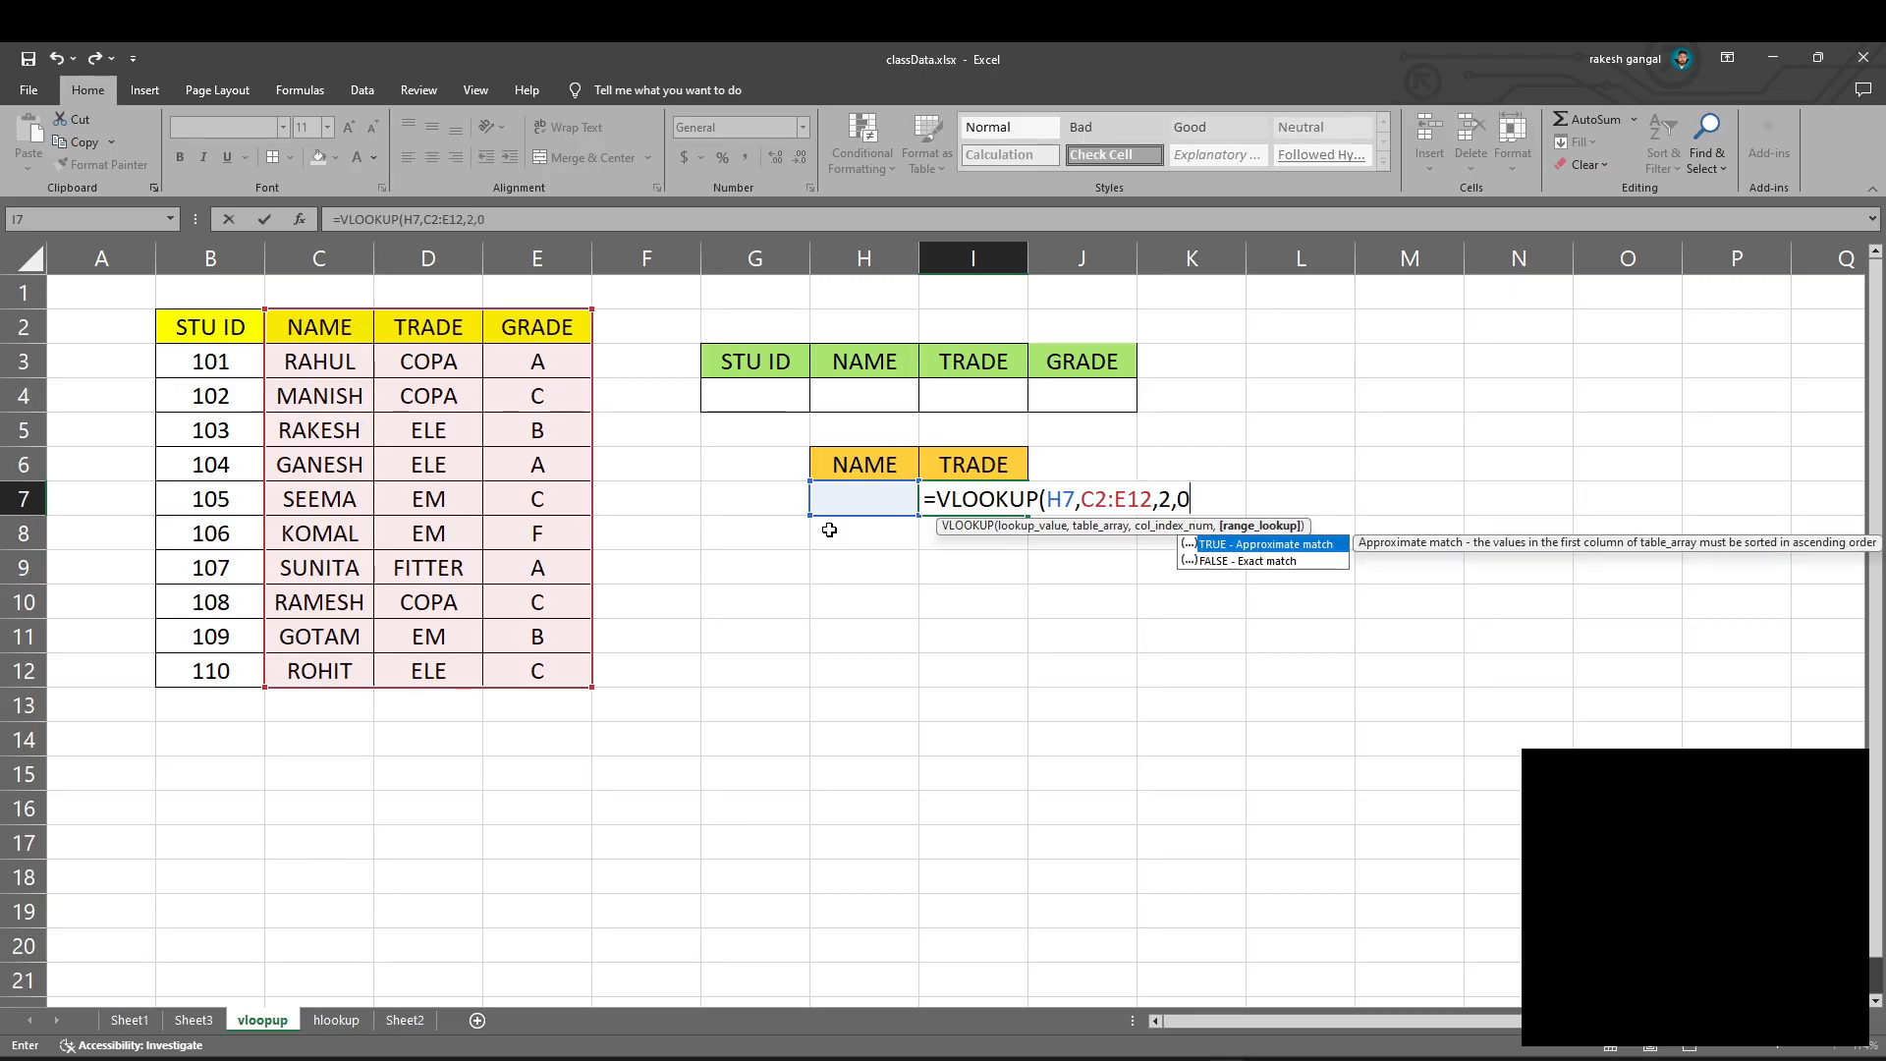
key("Return")
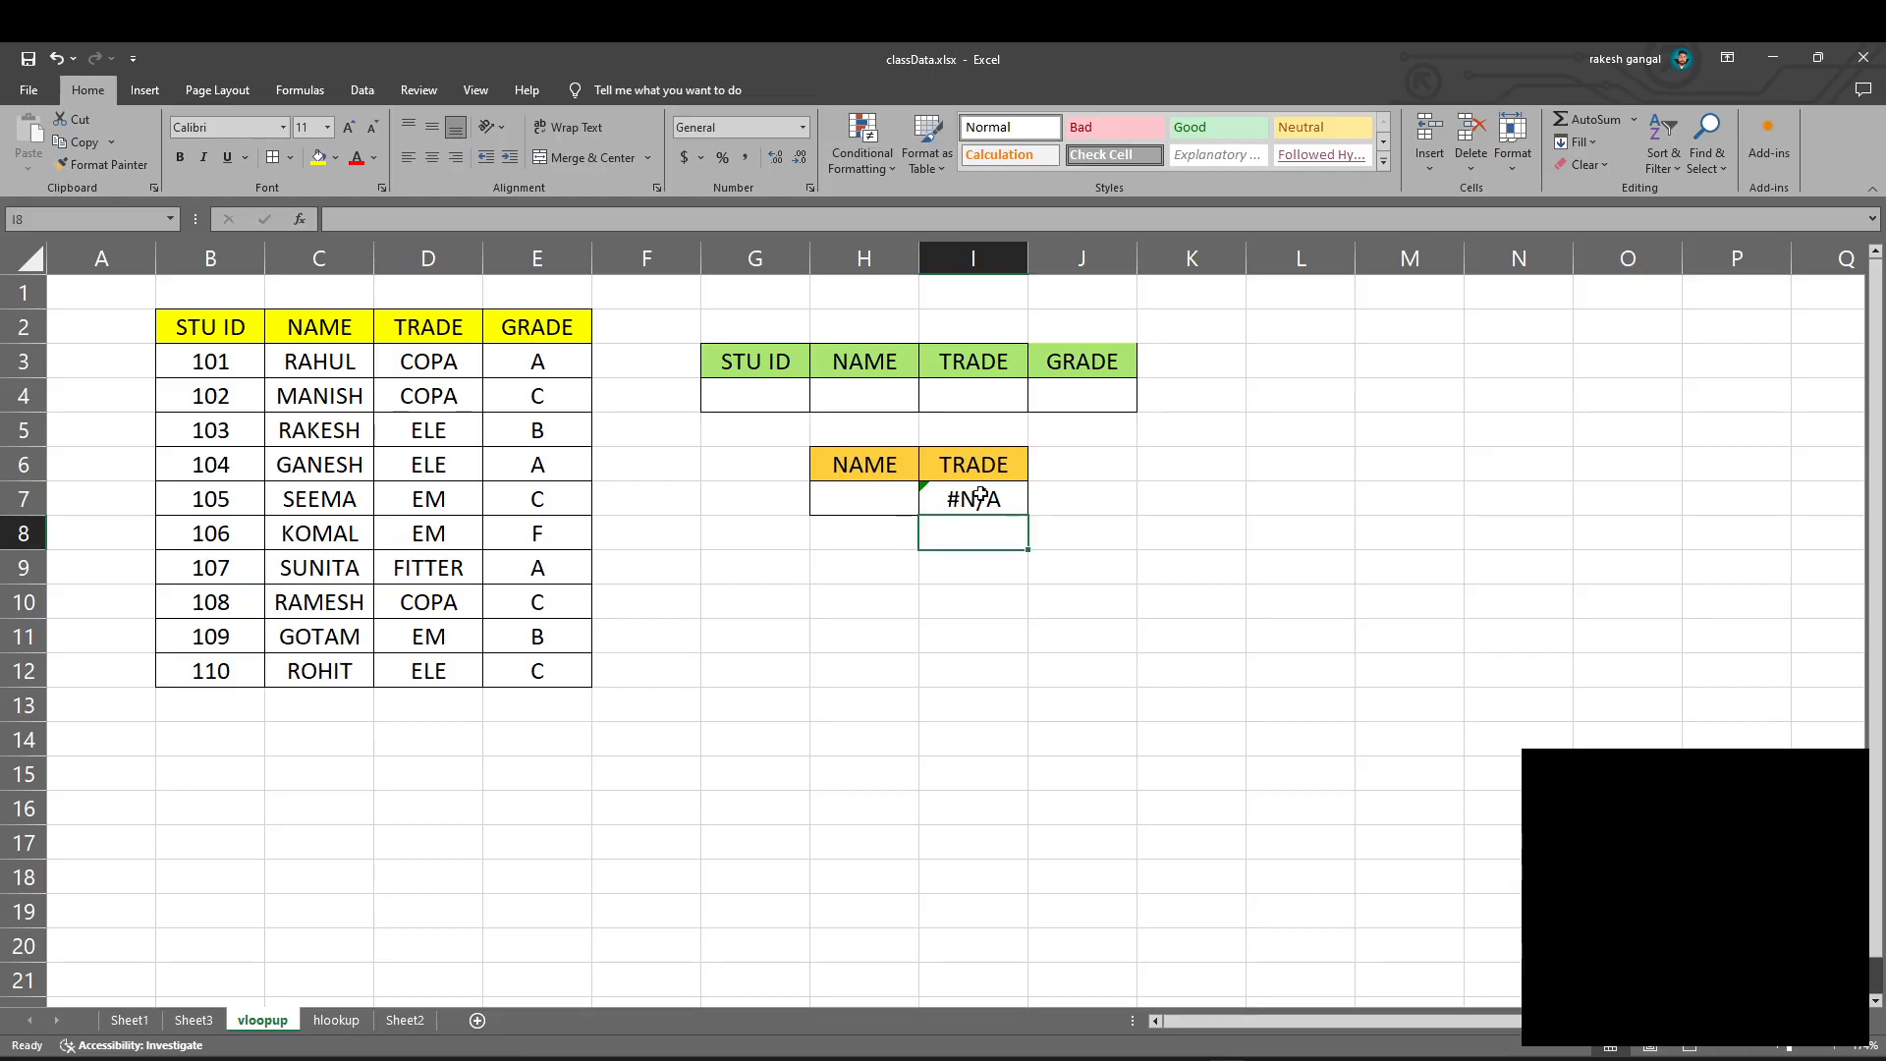
- Test the lookup by entering the name from C3 in H7 and inspecting the formula cell I7
left_click(979, 496)
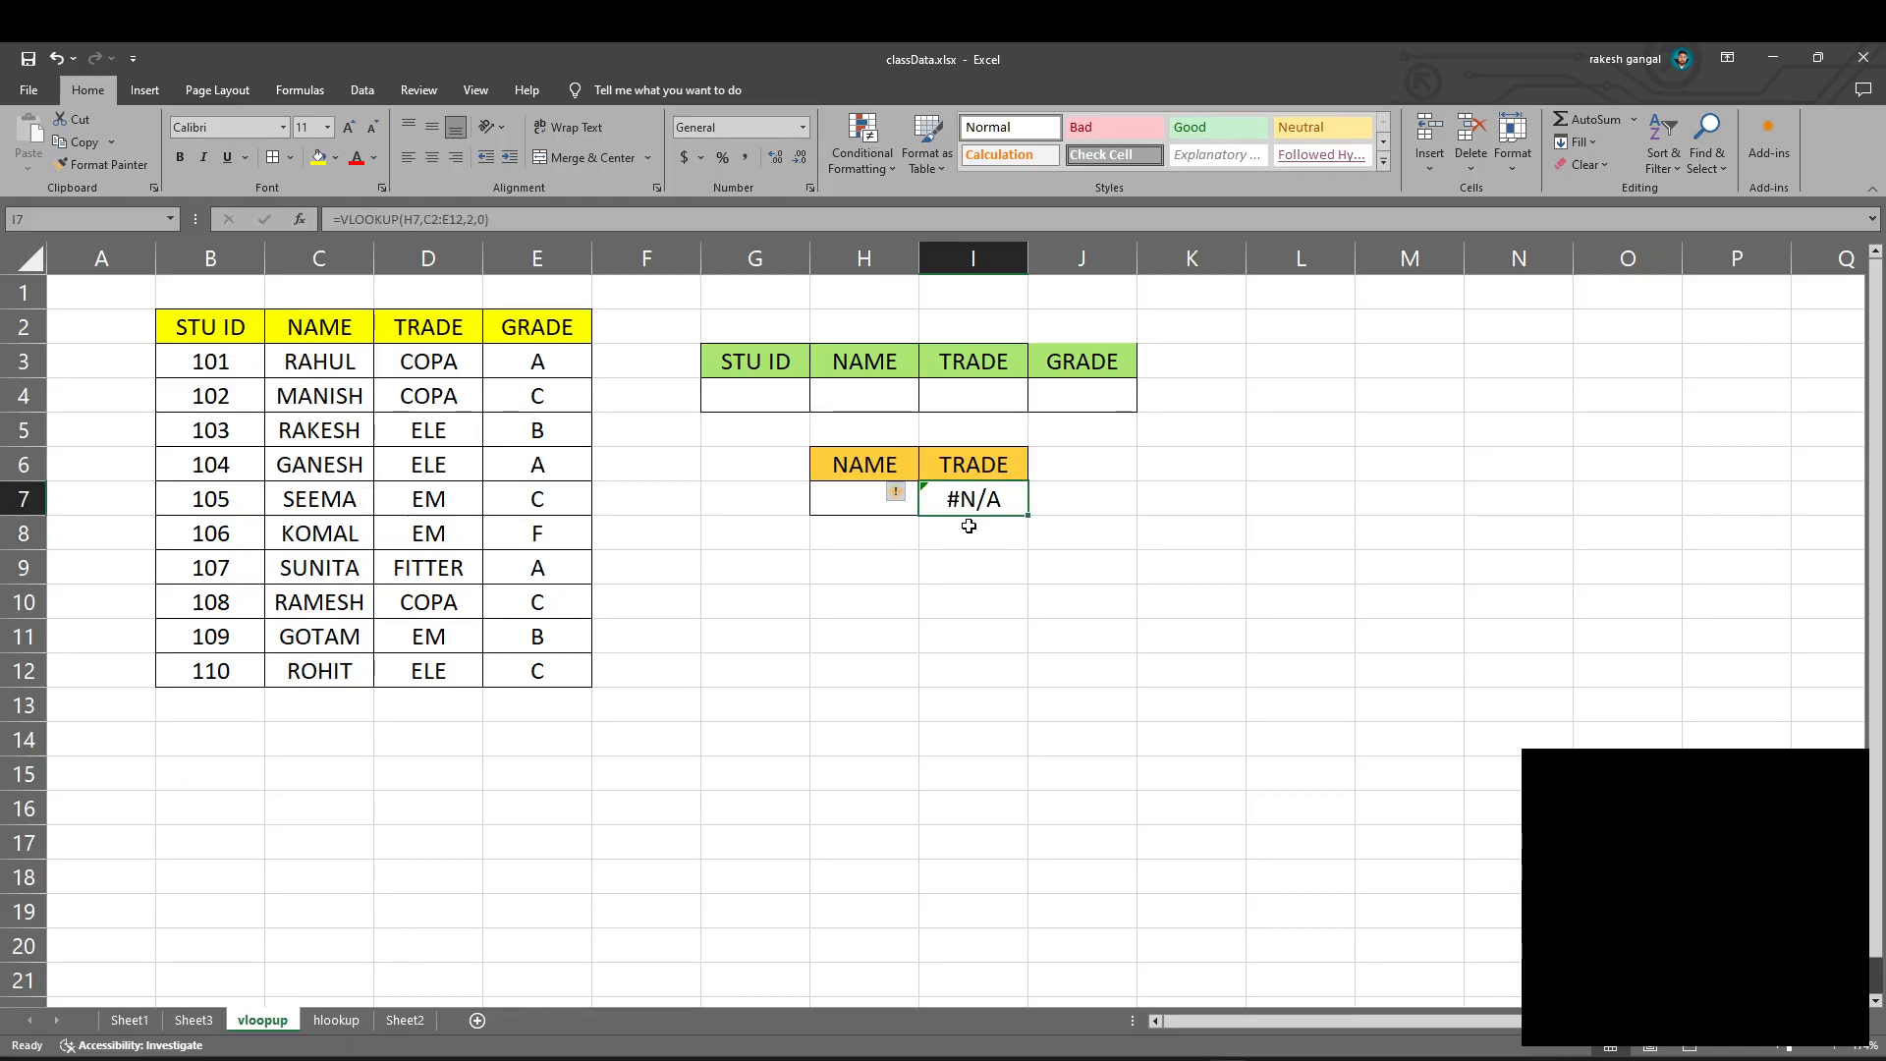
left_click(839, 505)
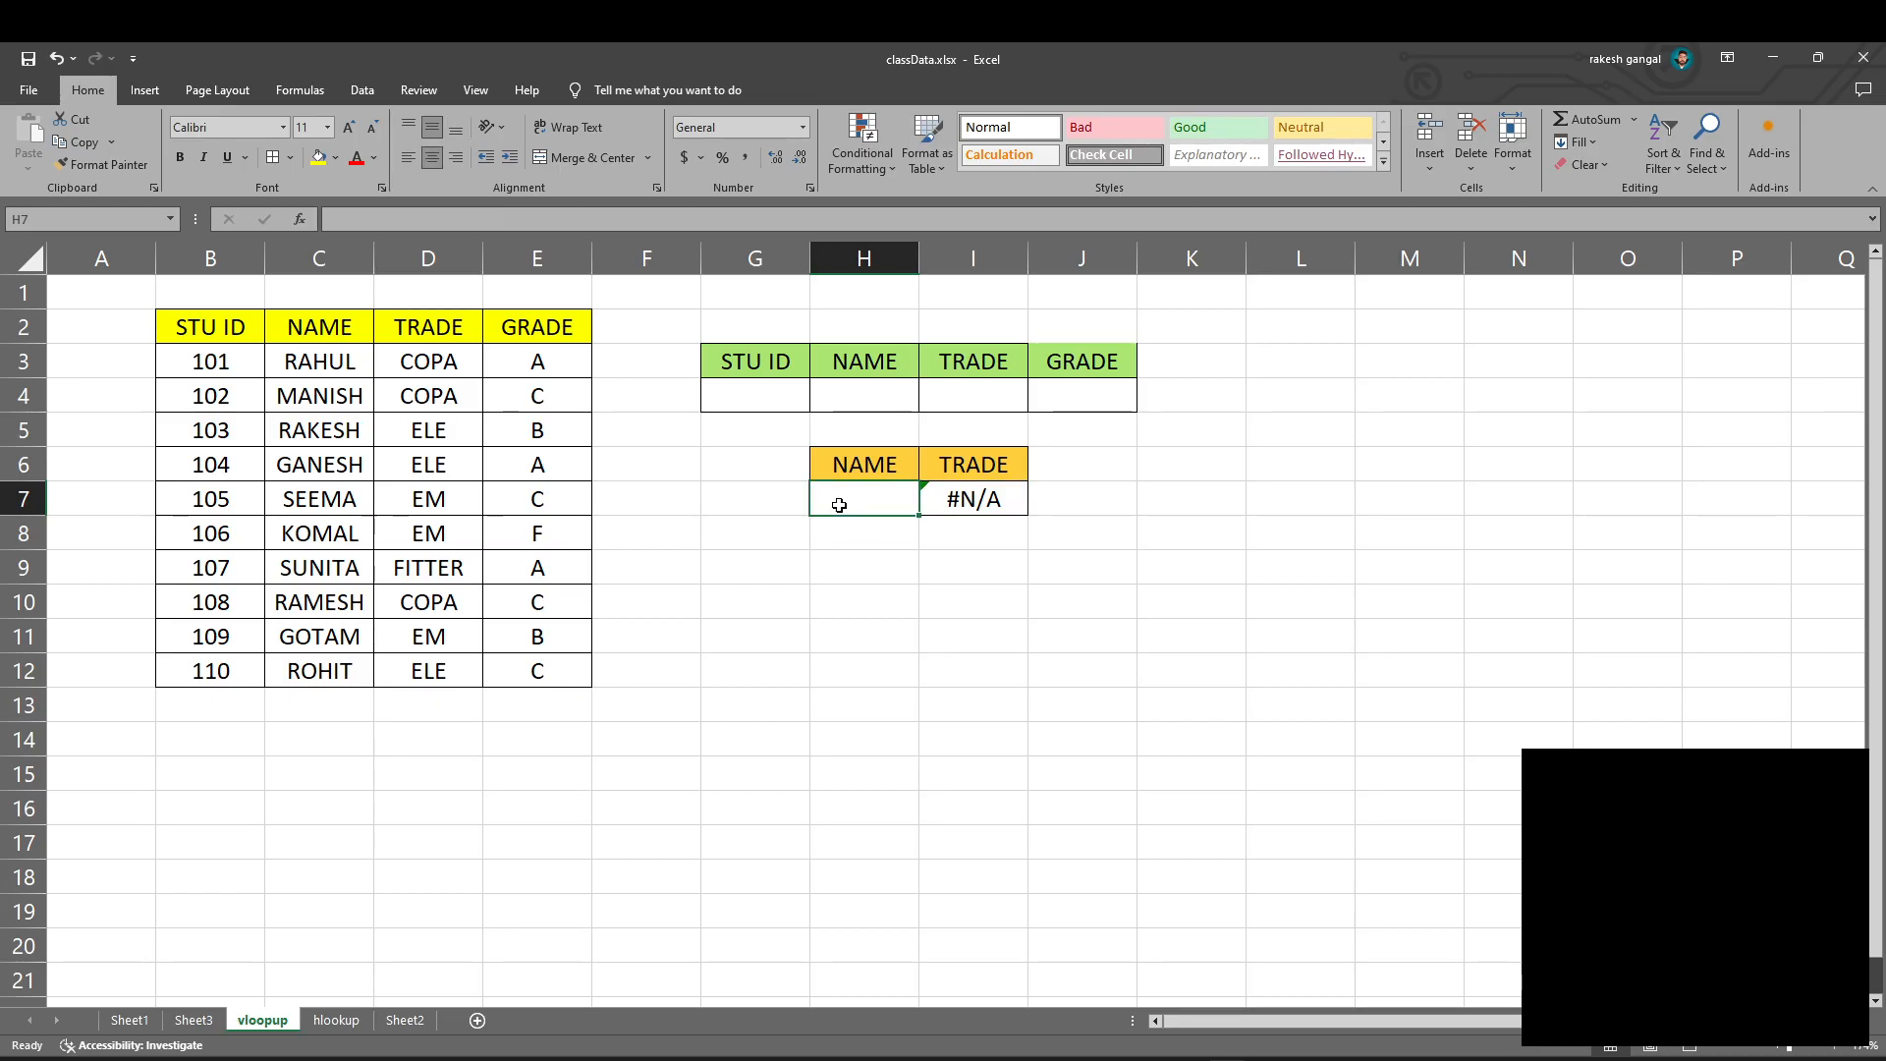
type("RAHUL")
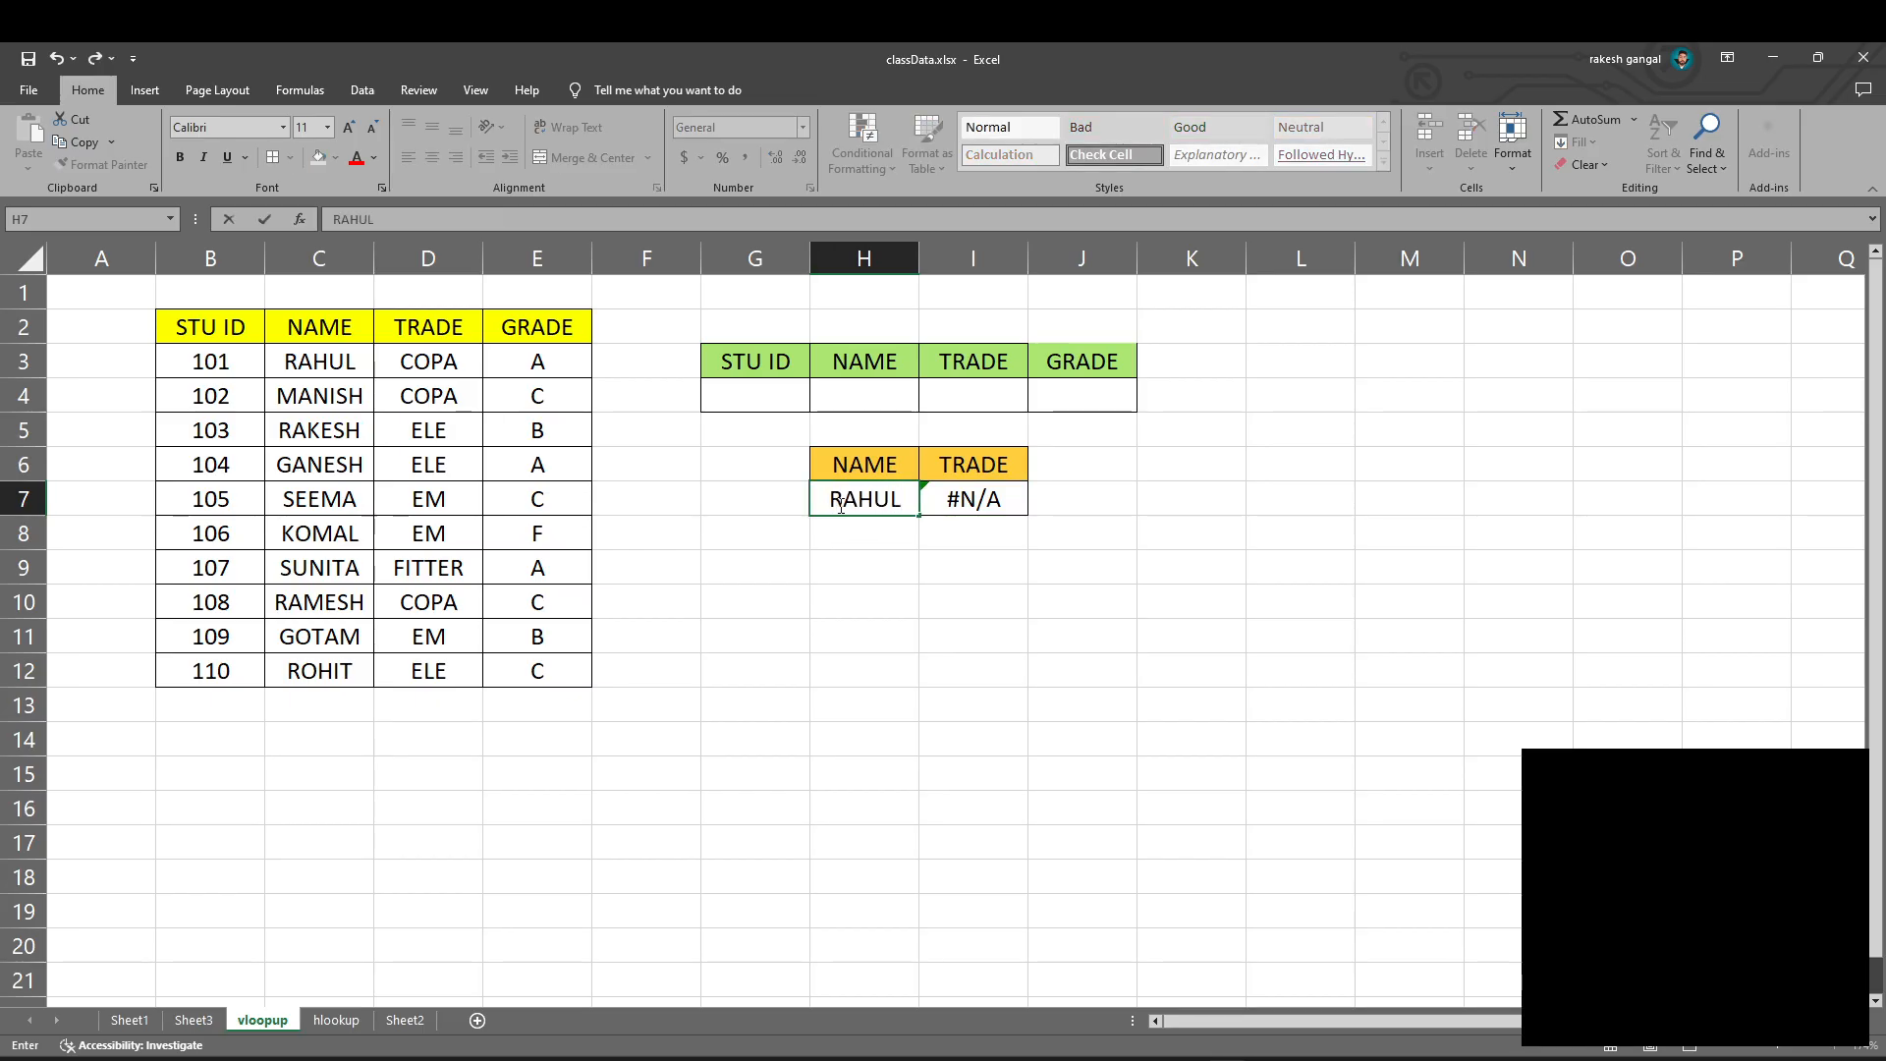
key("Return")
left_click(848, 503)
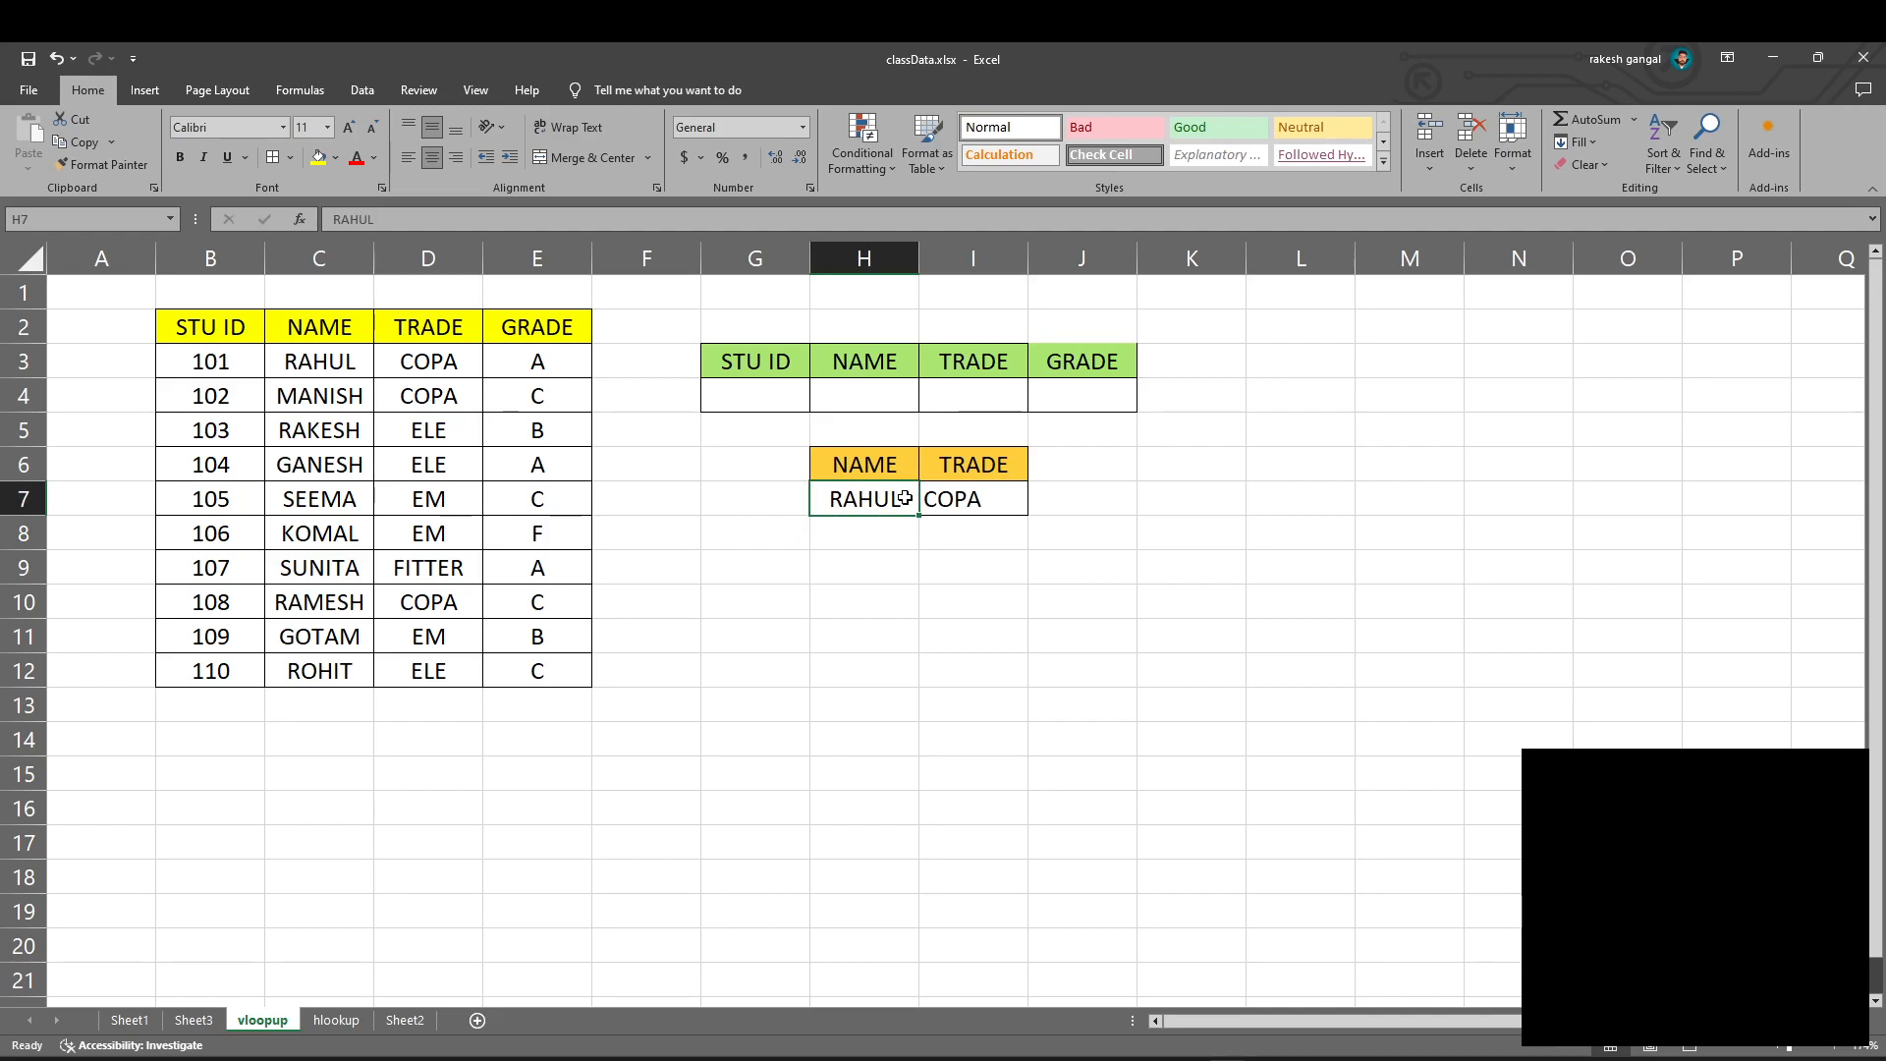
left_click(947, 505)
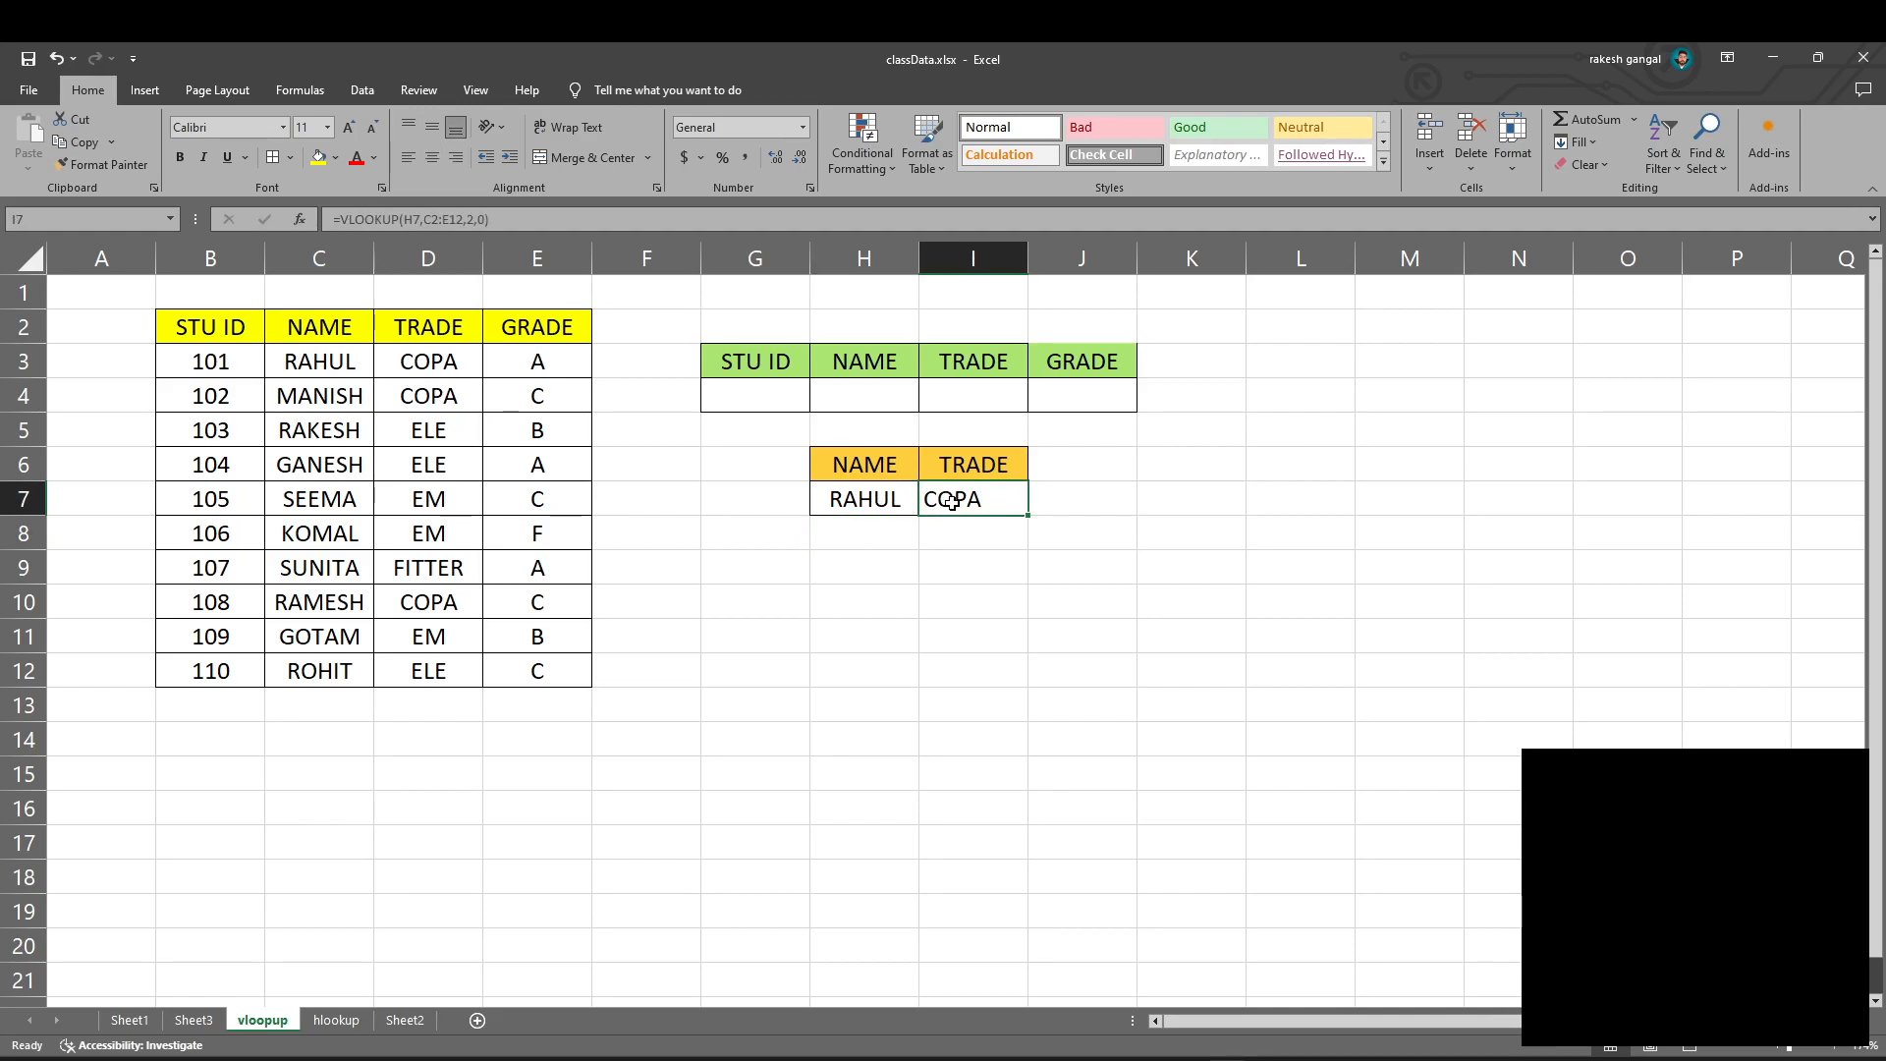
- Replace the lookup name in H7 with the one from C4 and compare the result with that row
left_click(880, 507)
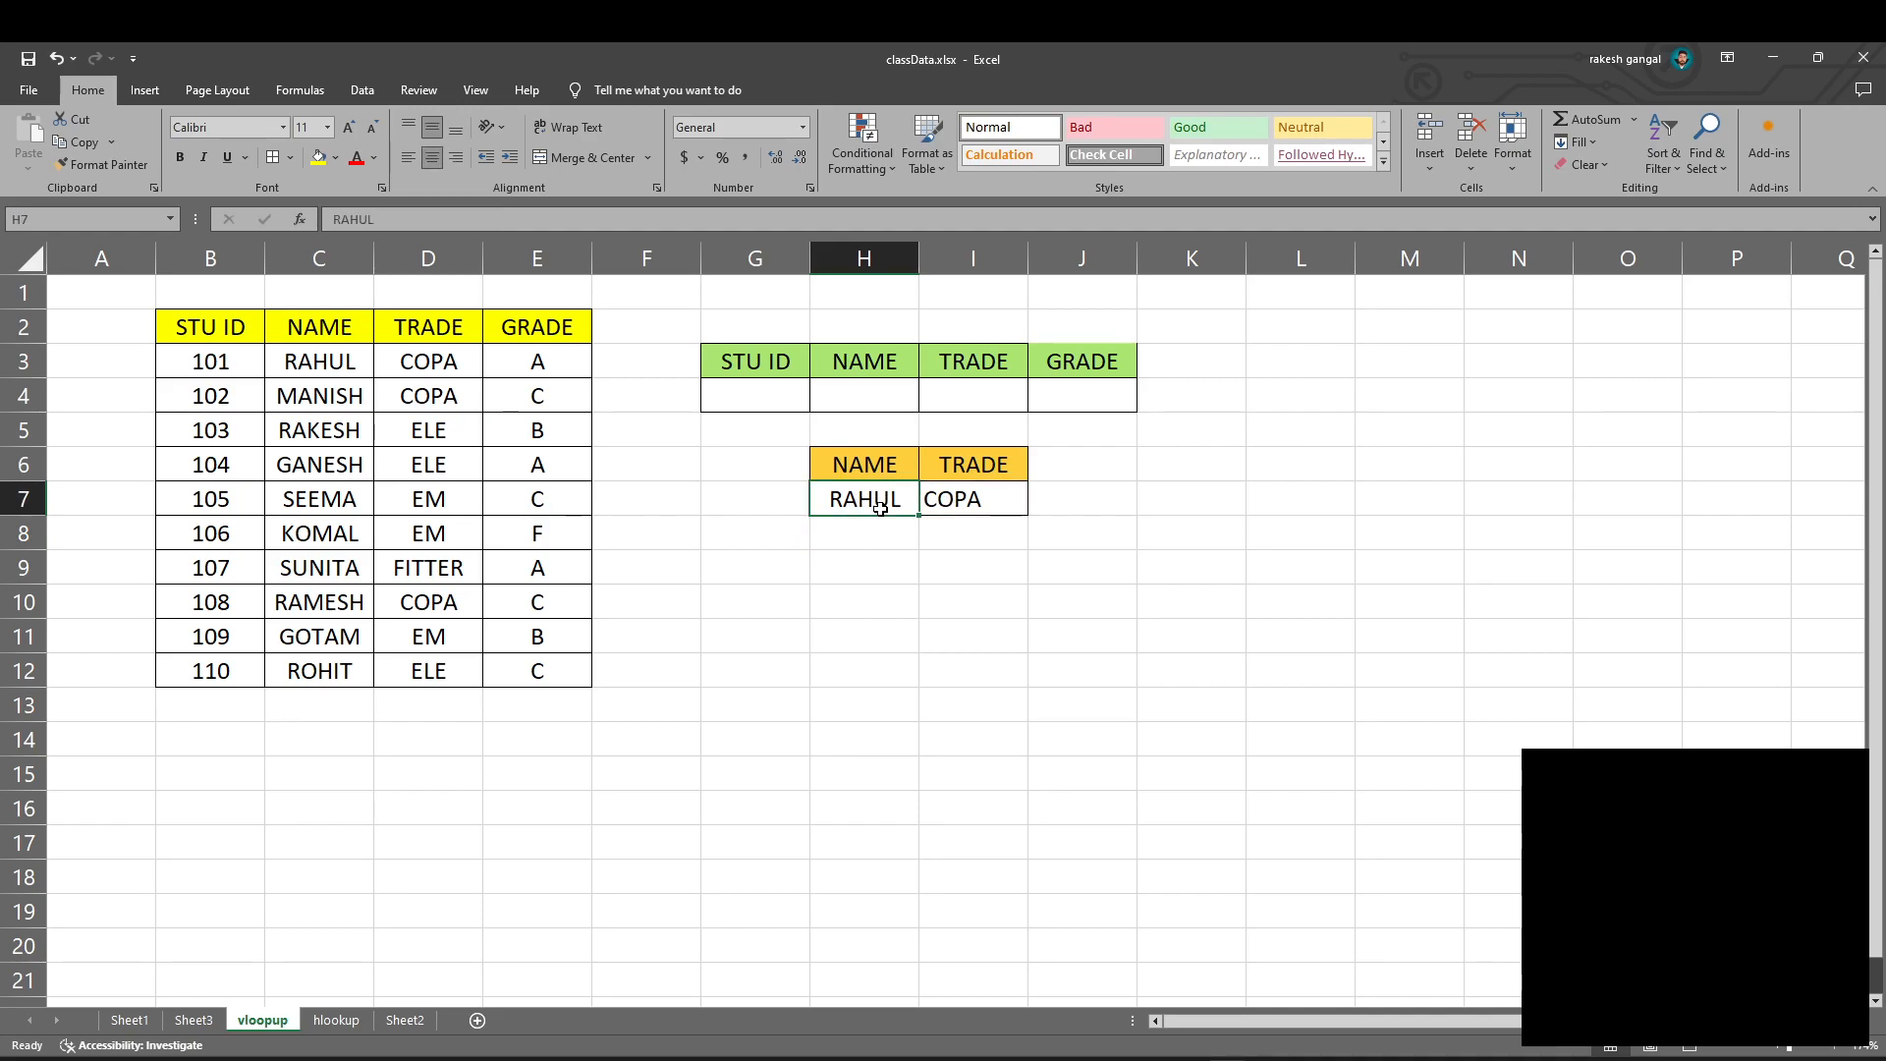
type("MANISH")
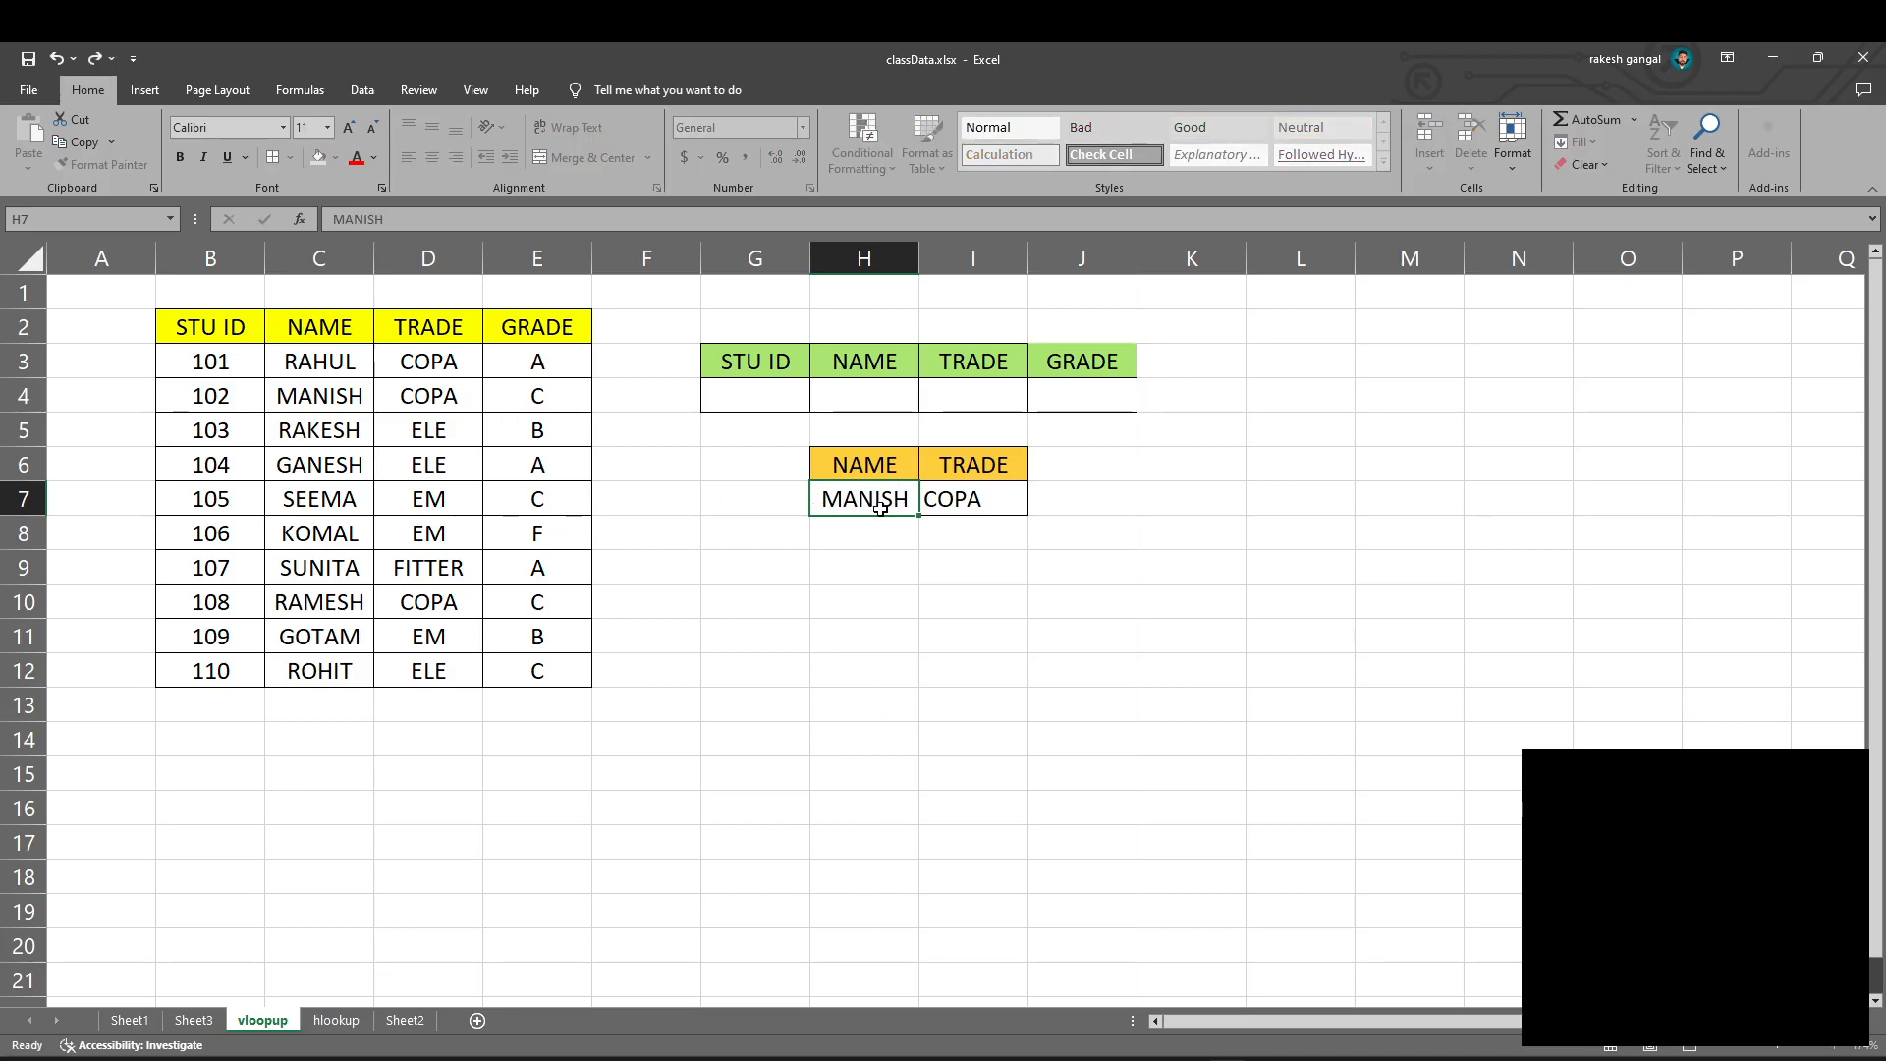
key("Return")
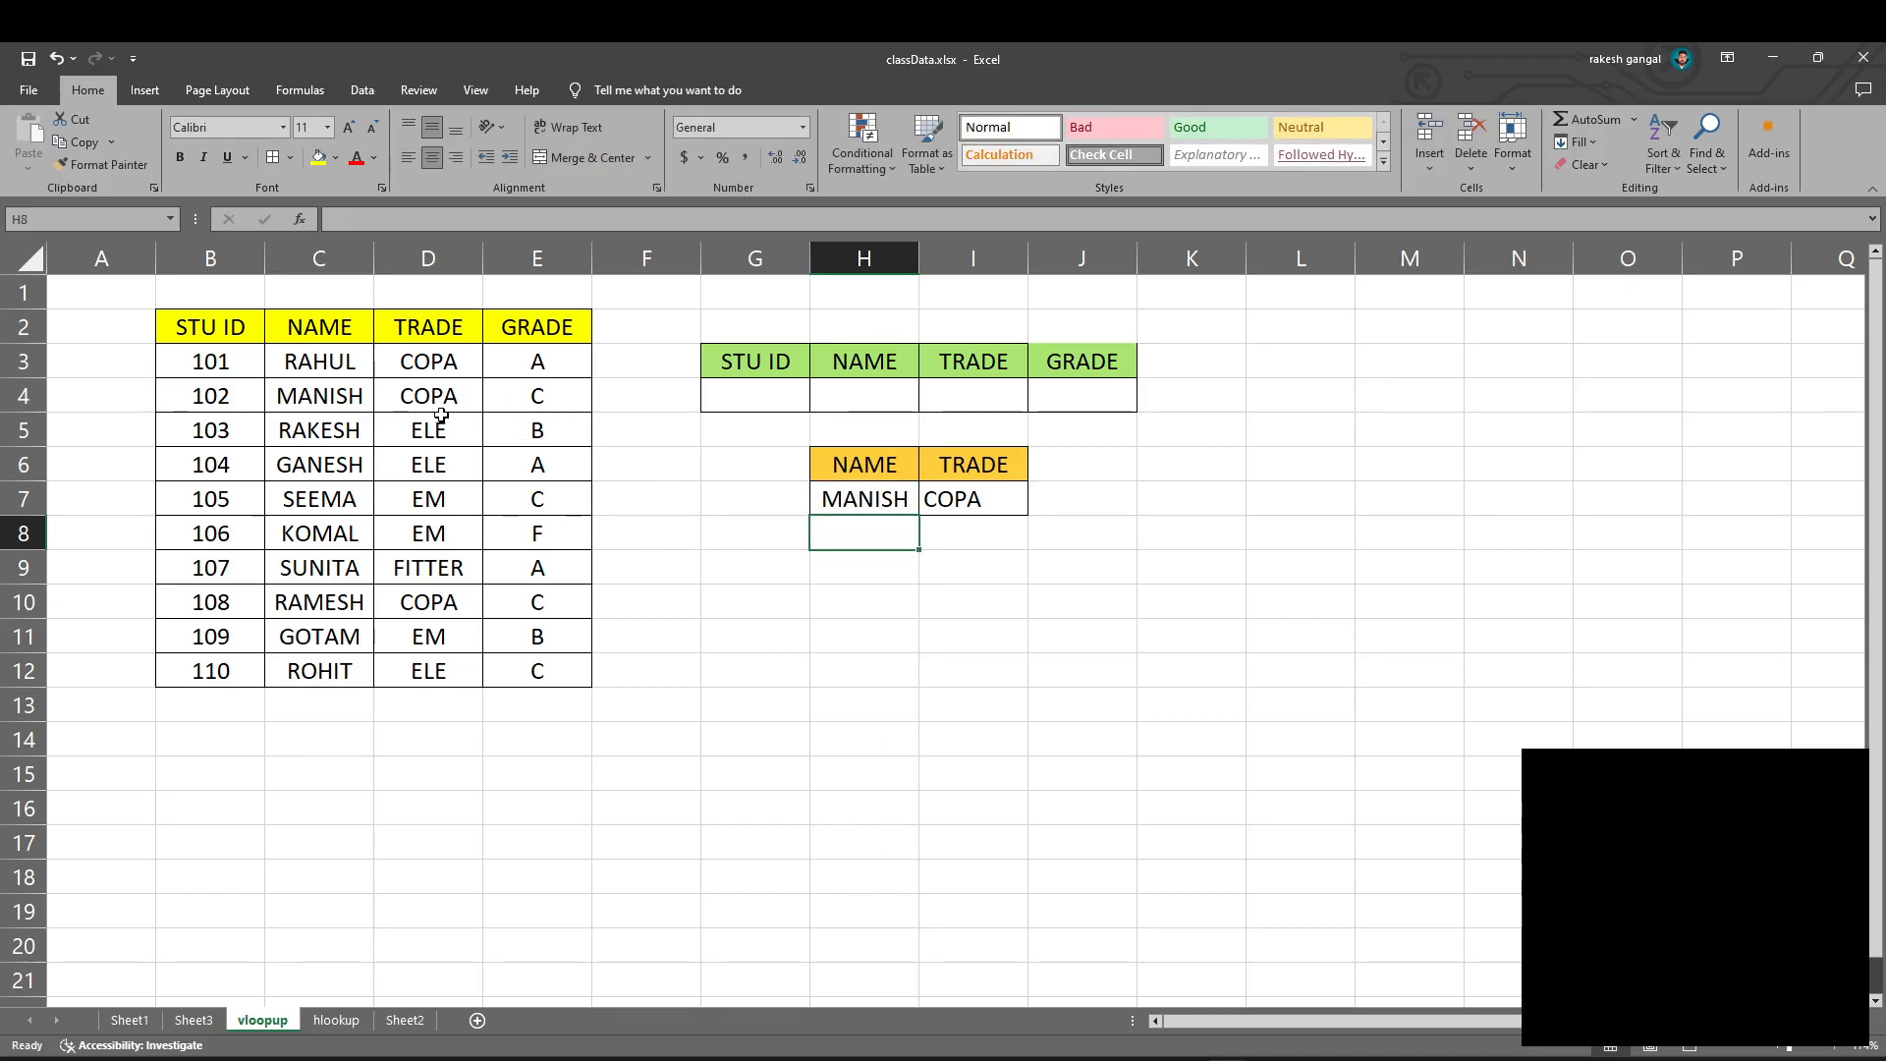
left_click_drag(349, 391, 435, 388)
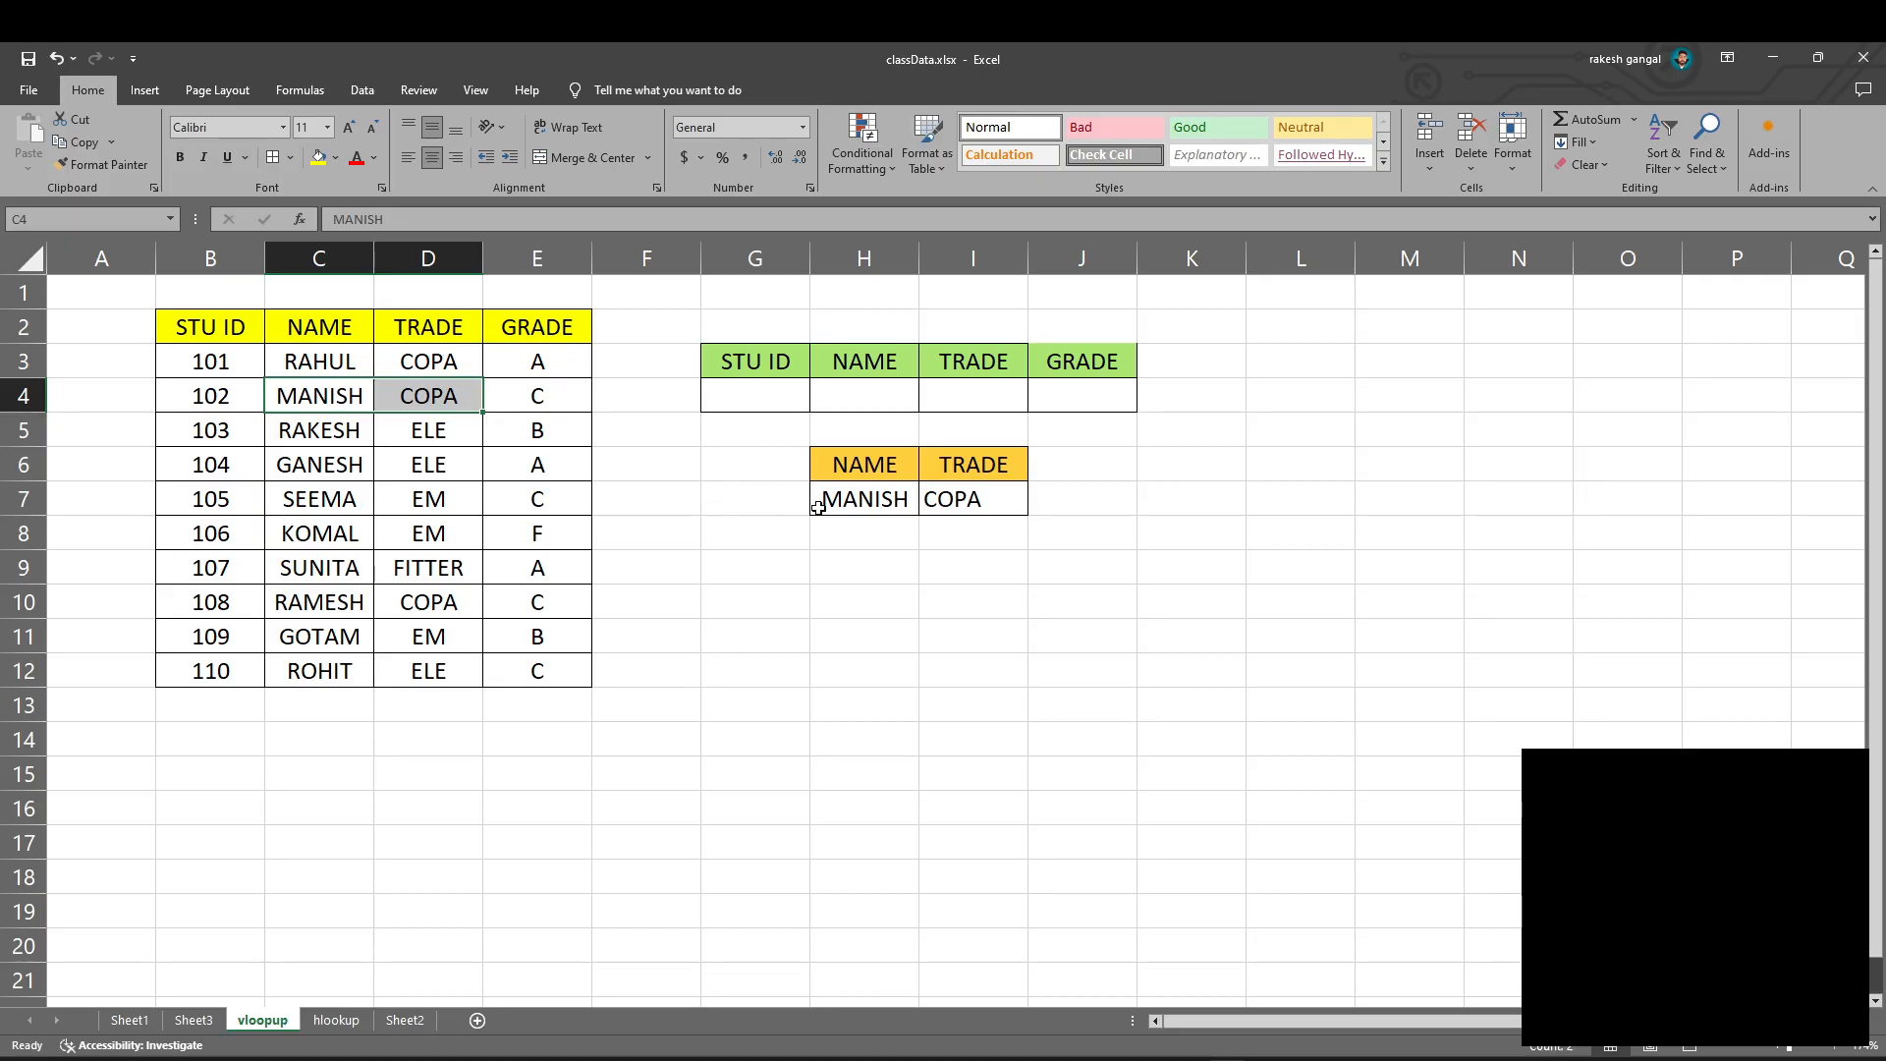
- Replace the lookup name in H7 with the one from C6 and check the returned trade against the table
left_click(851, 502)
type("GANES")
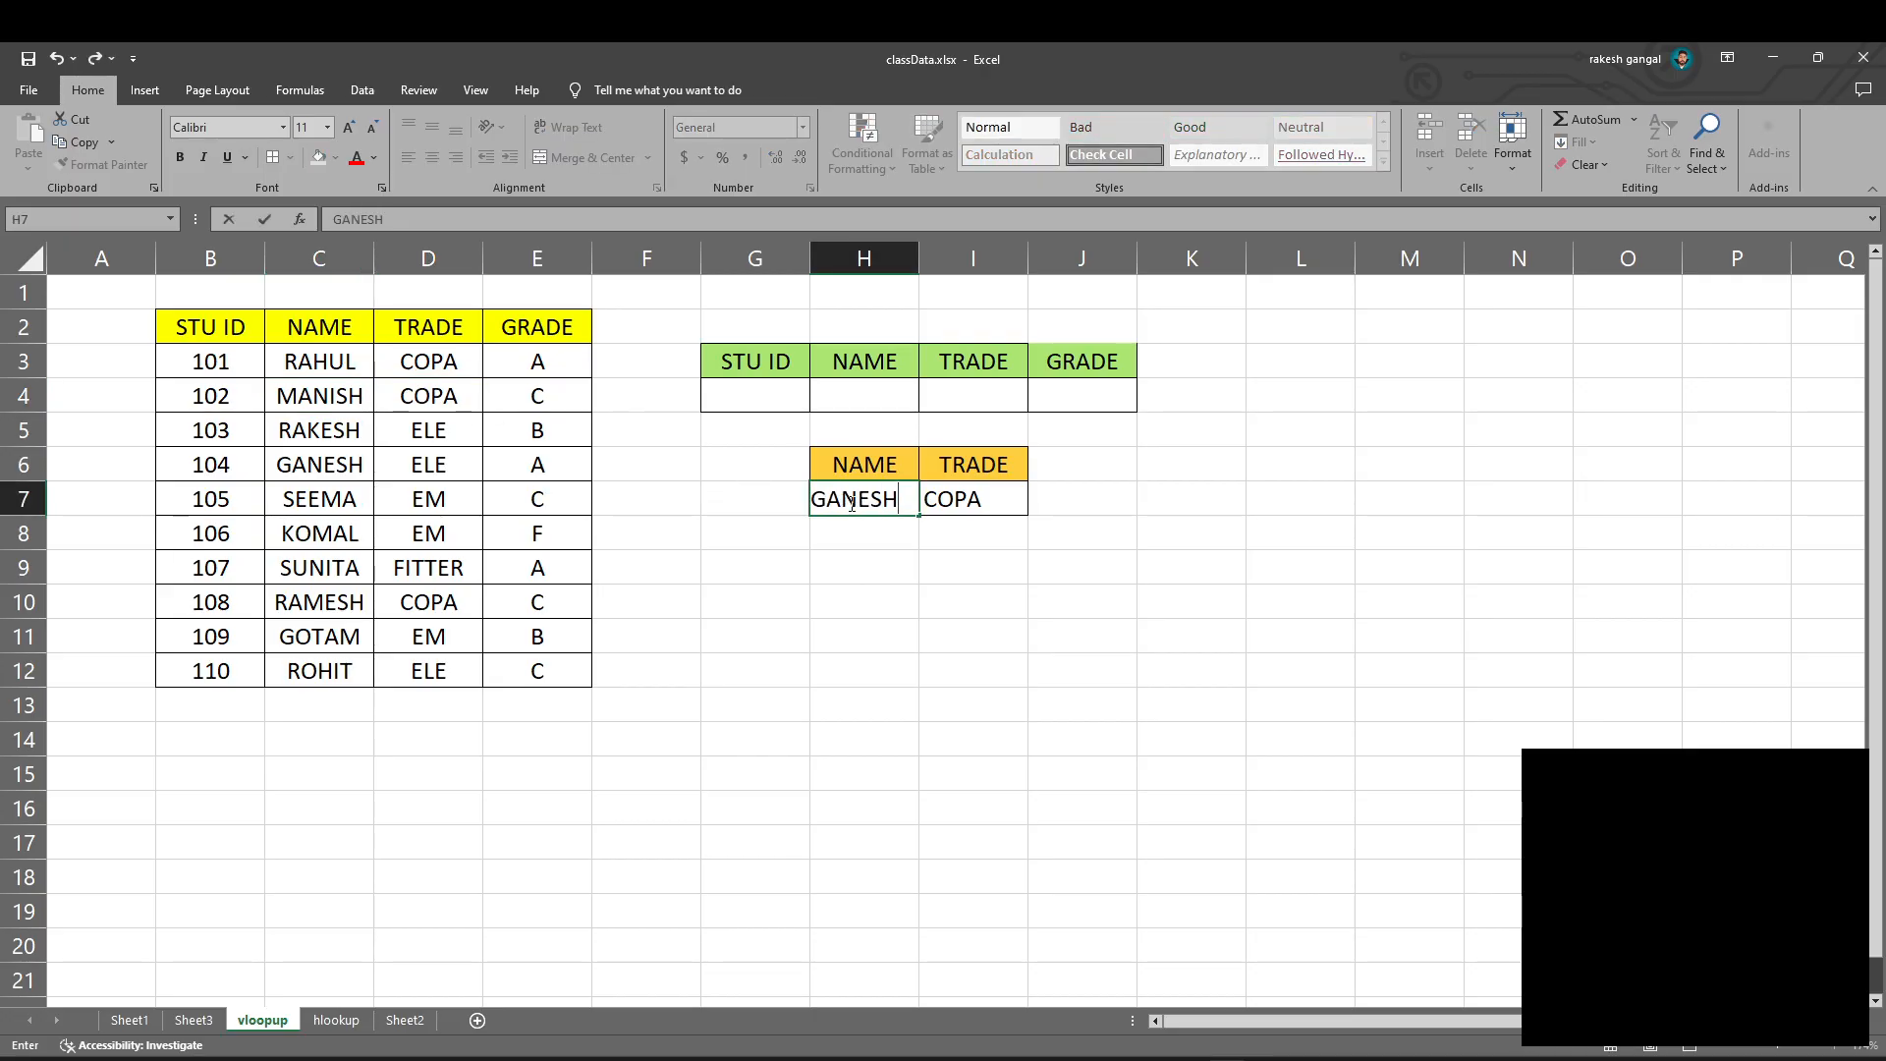
key("Return")
left_click_drag(328, 470, 423, 469)
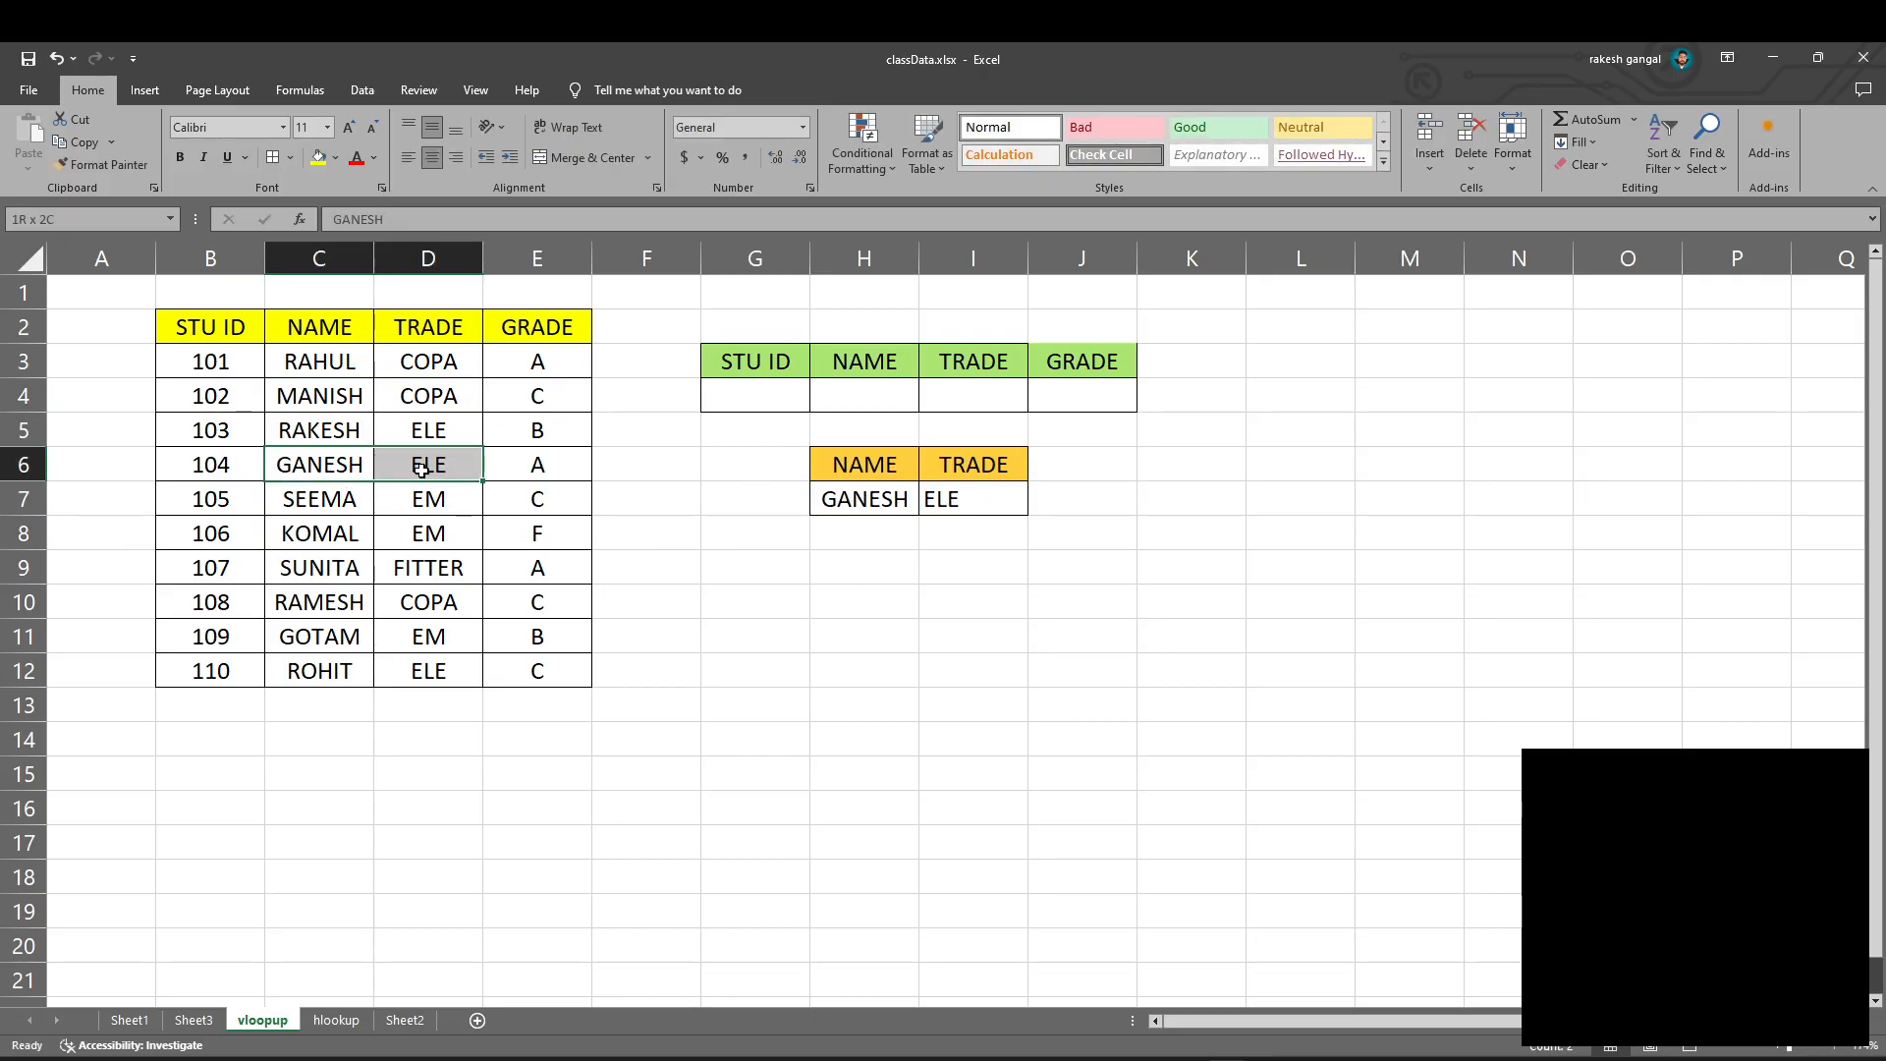
left_click_drag(872, 503, 949, 505)
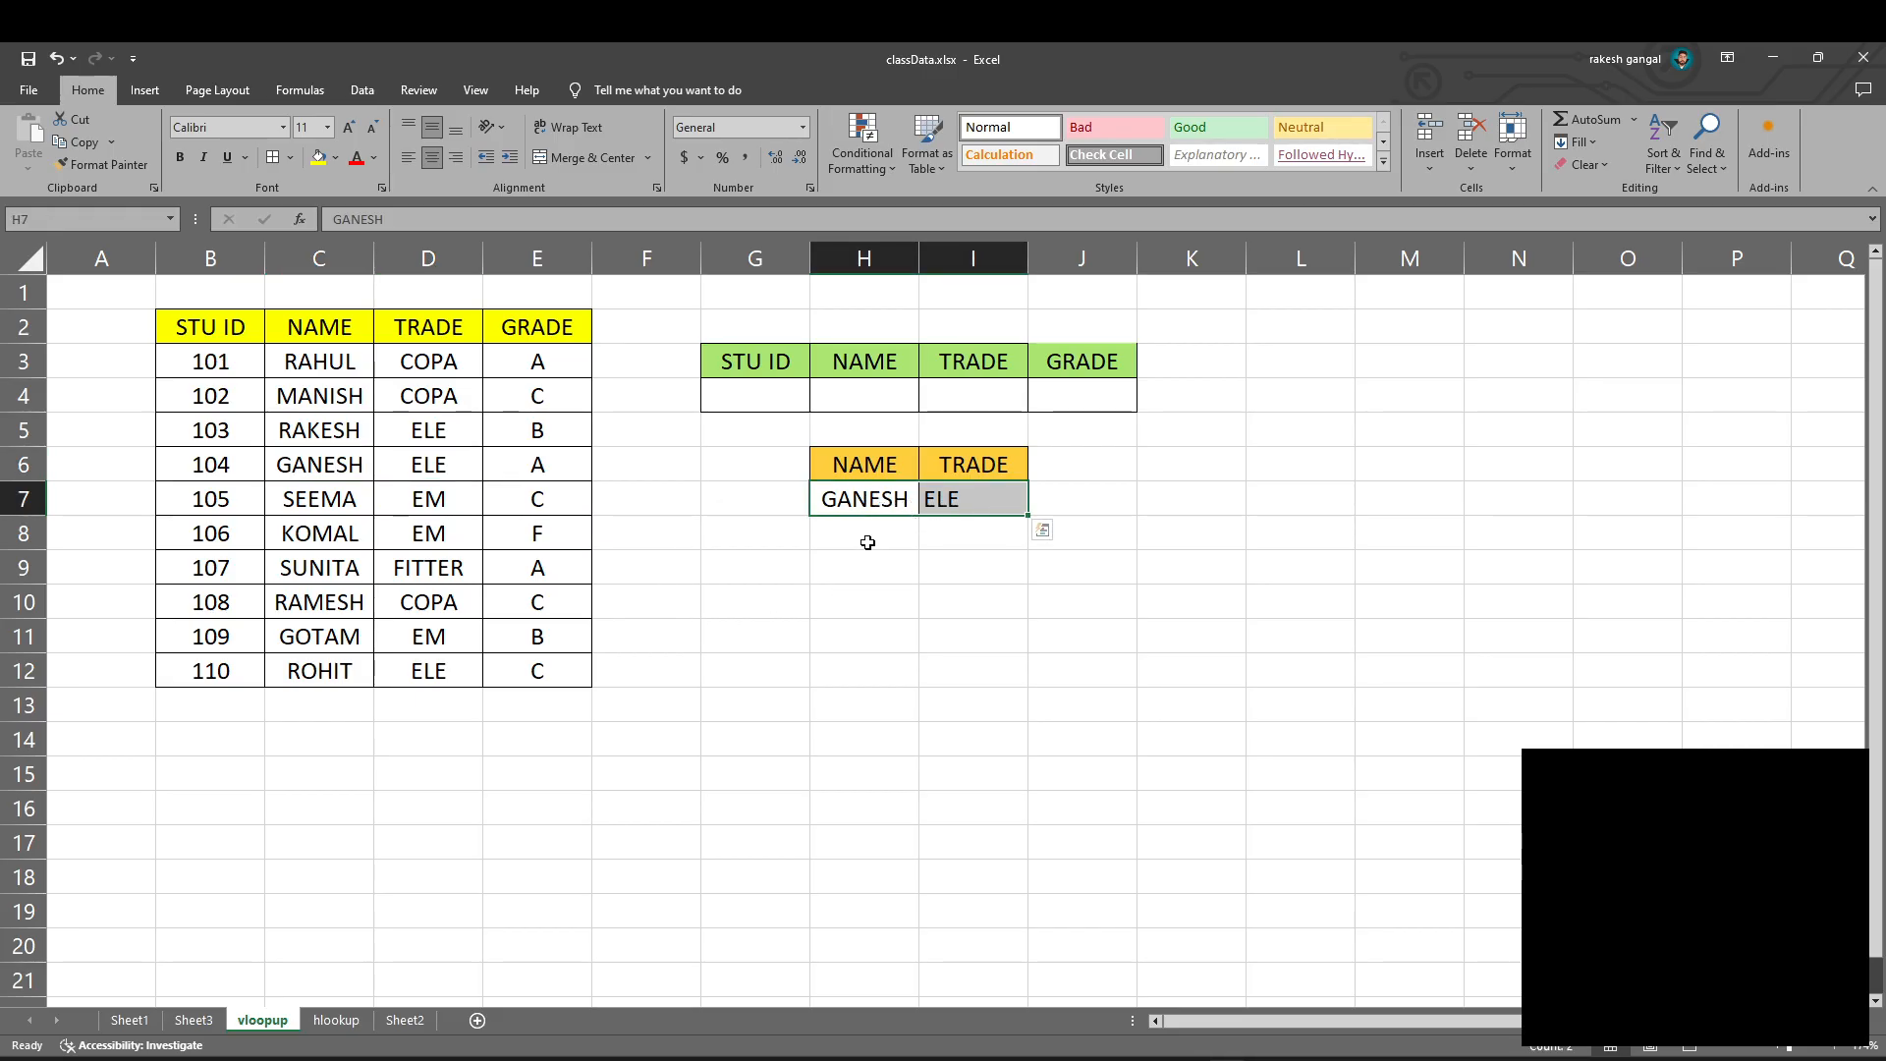
- Set the lookup name in H7 to the one from C8 and verify the returned trade in the source row
left_click(872, 499)
type("KOMAL")
key("Return")
left_click_drag(872, 499, 1031, 522)
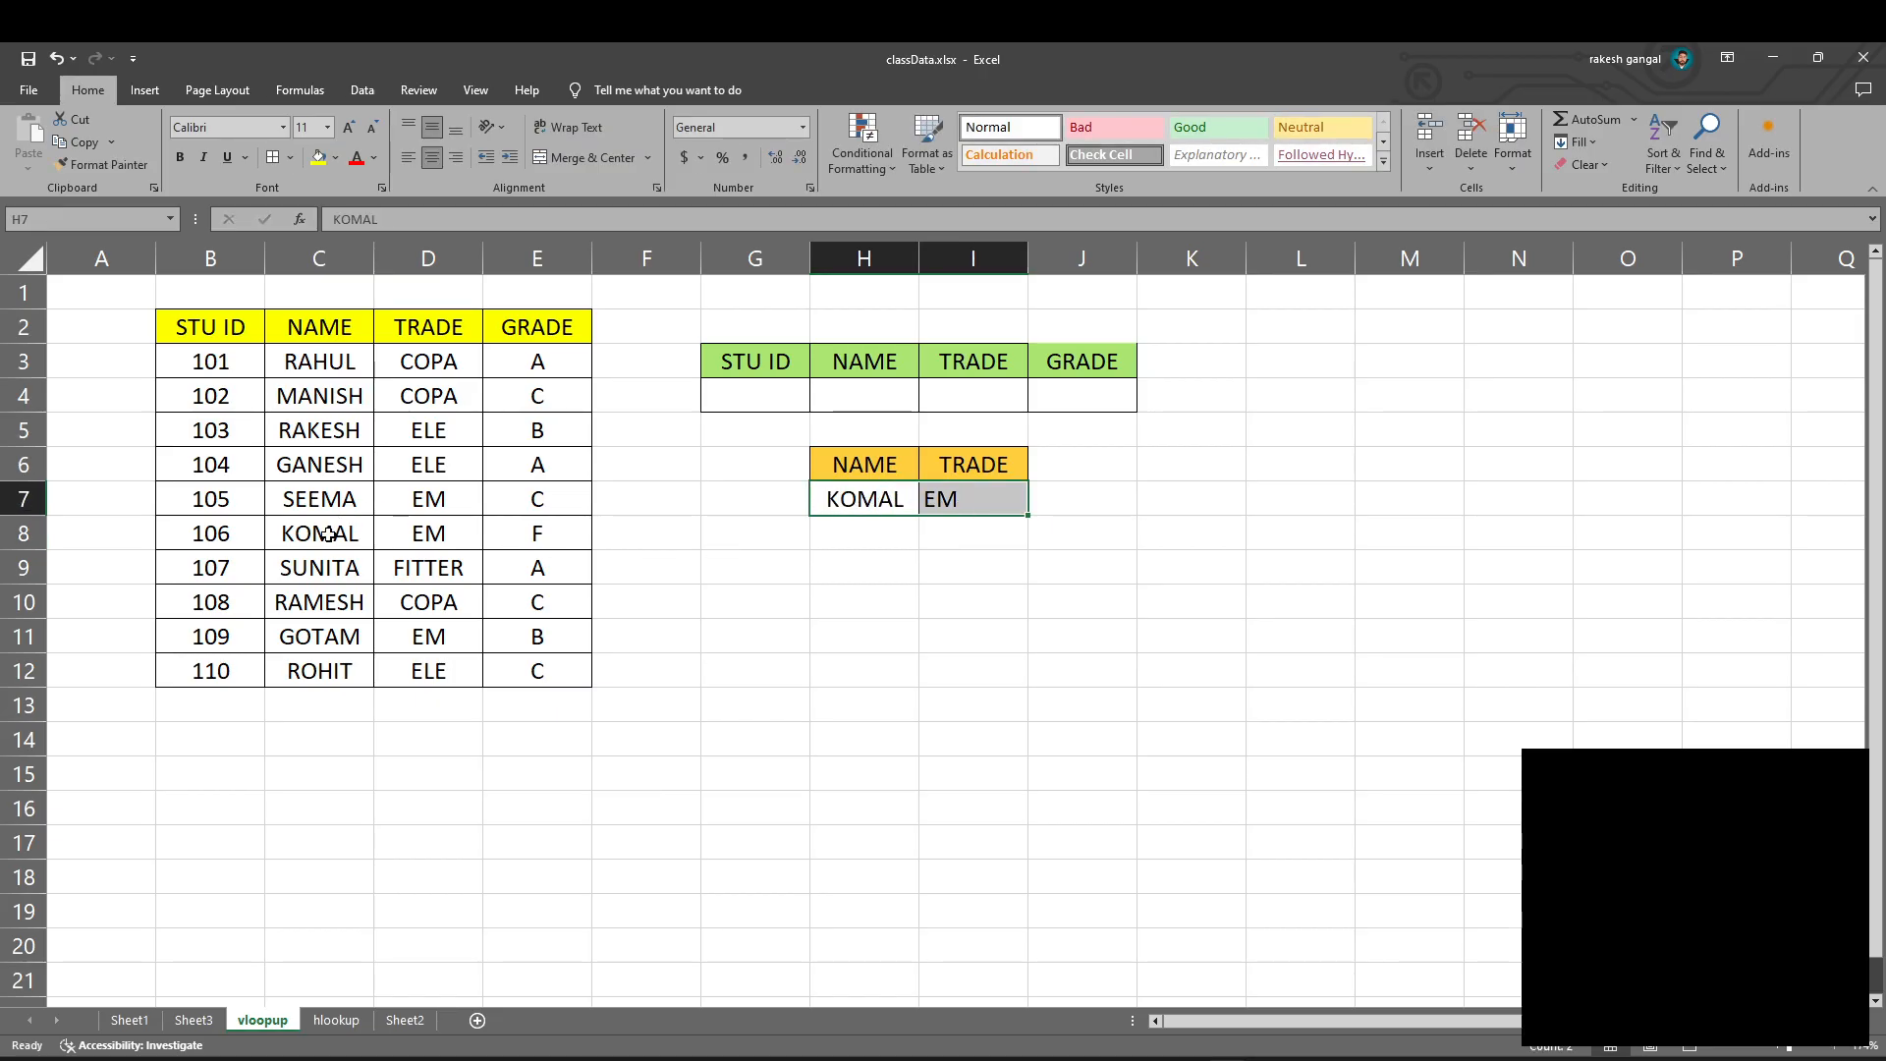
left_click_drag(327, 534, 444, 533)
left_click(897, 538)
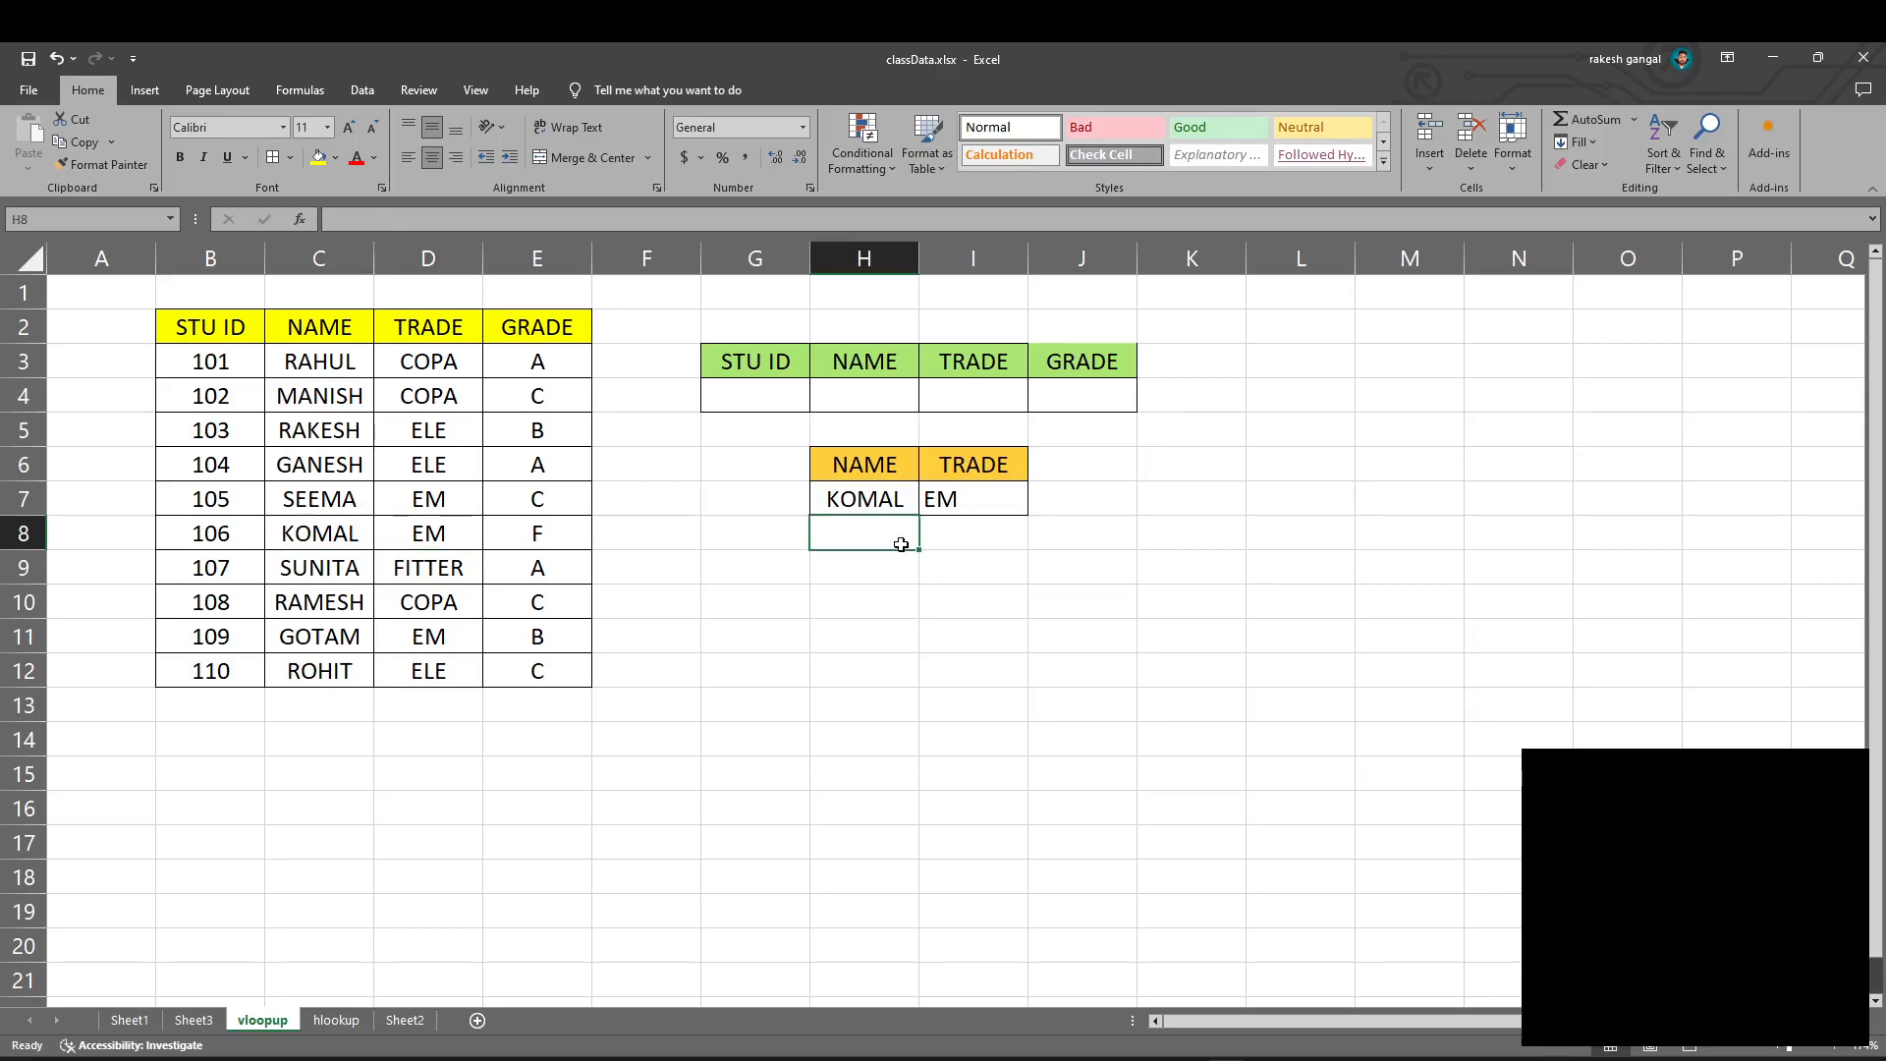
- Enter STU ID in cell K6
left_click(1199, 457)
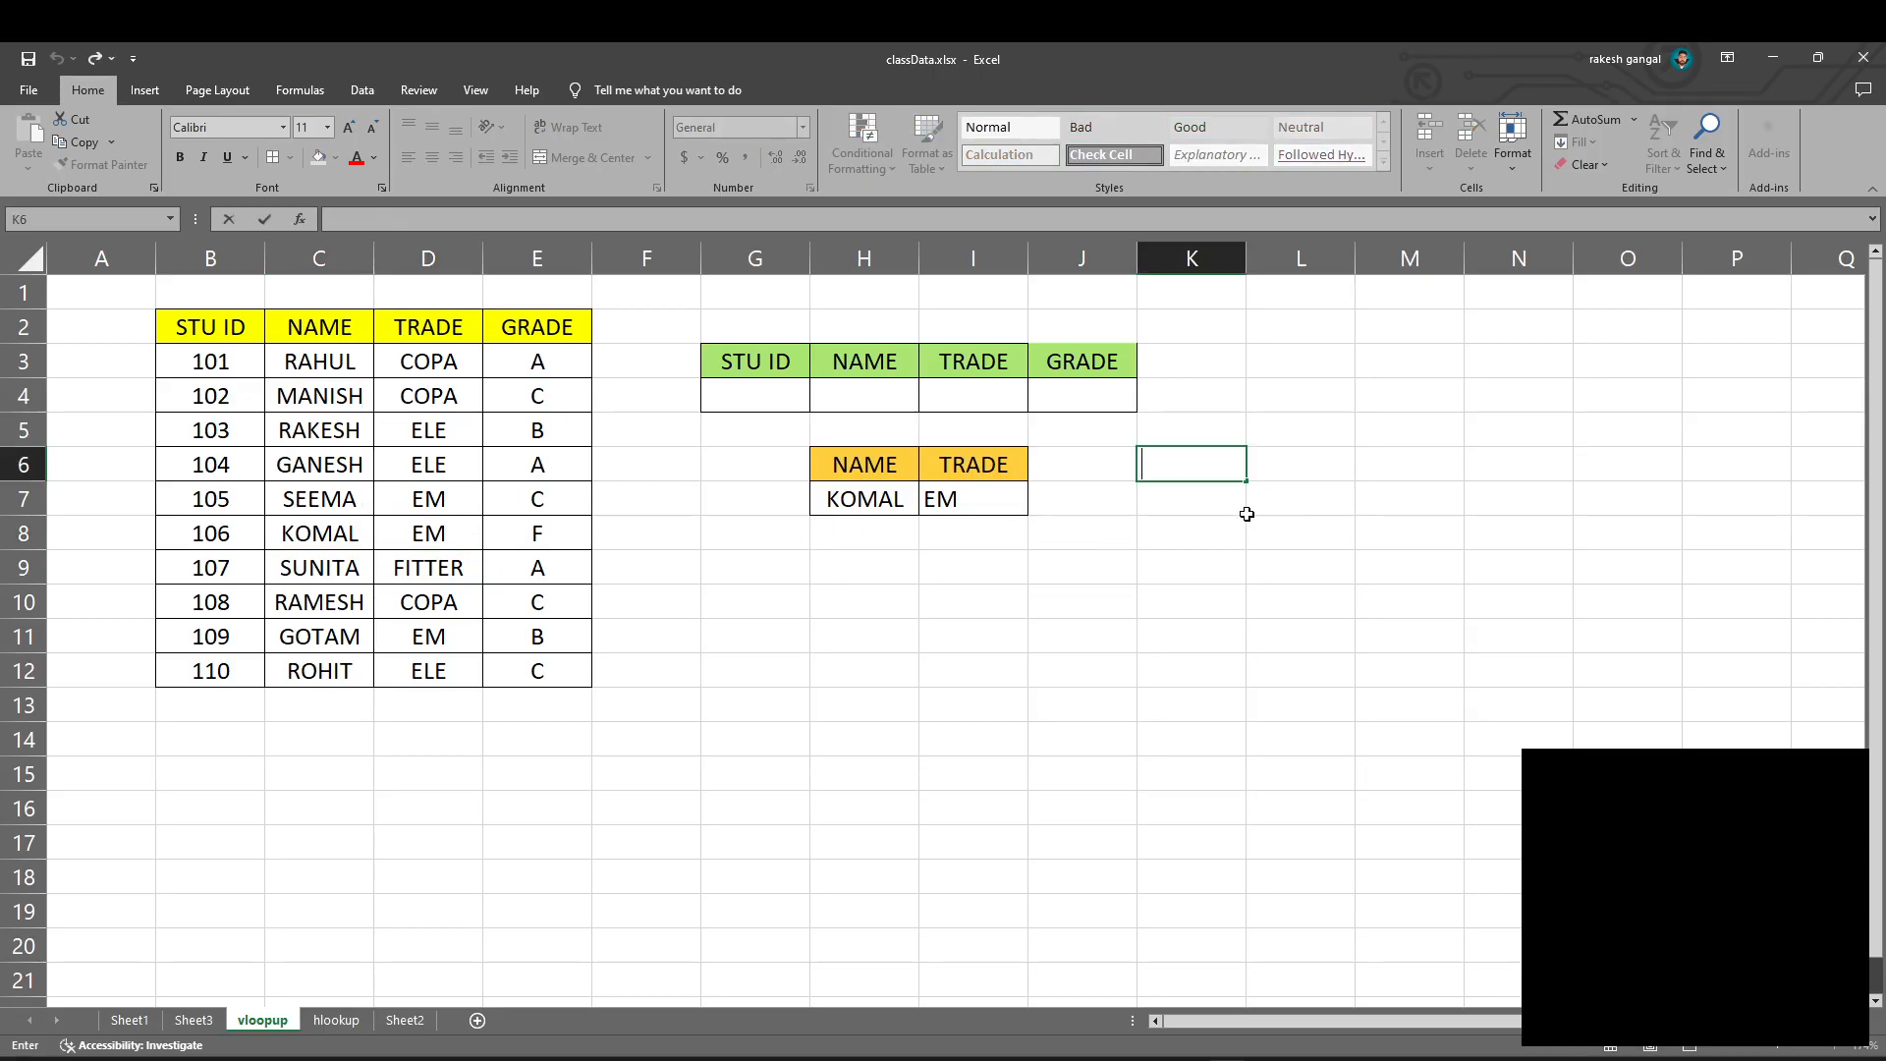
type("STU ID")
key("ctrl+Right")
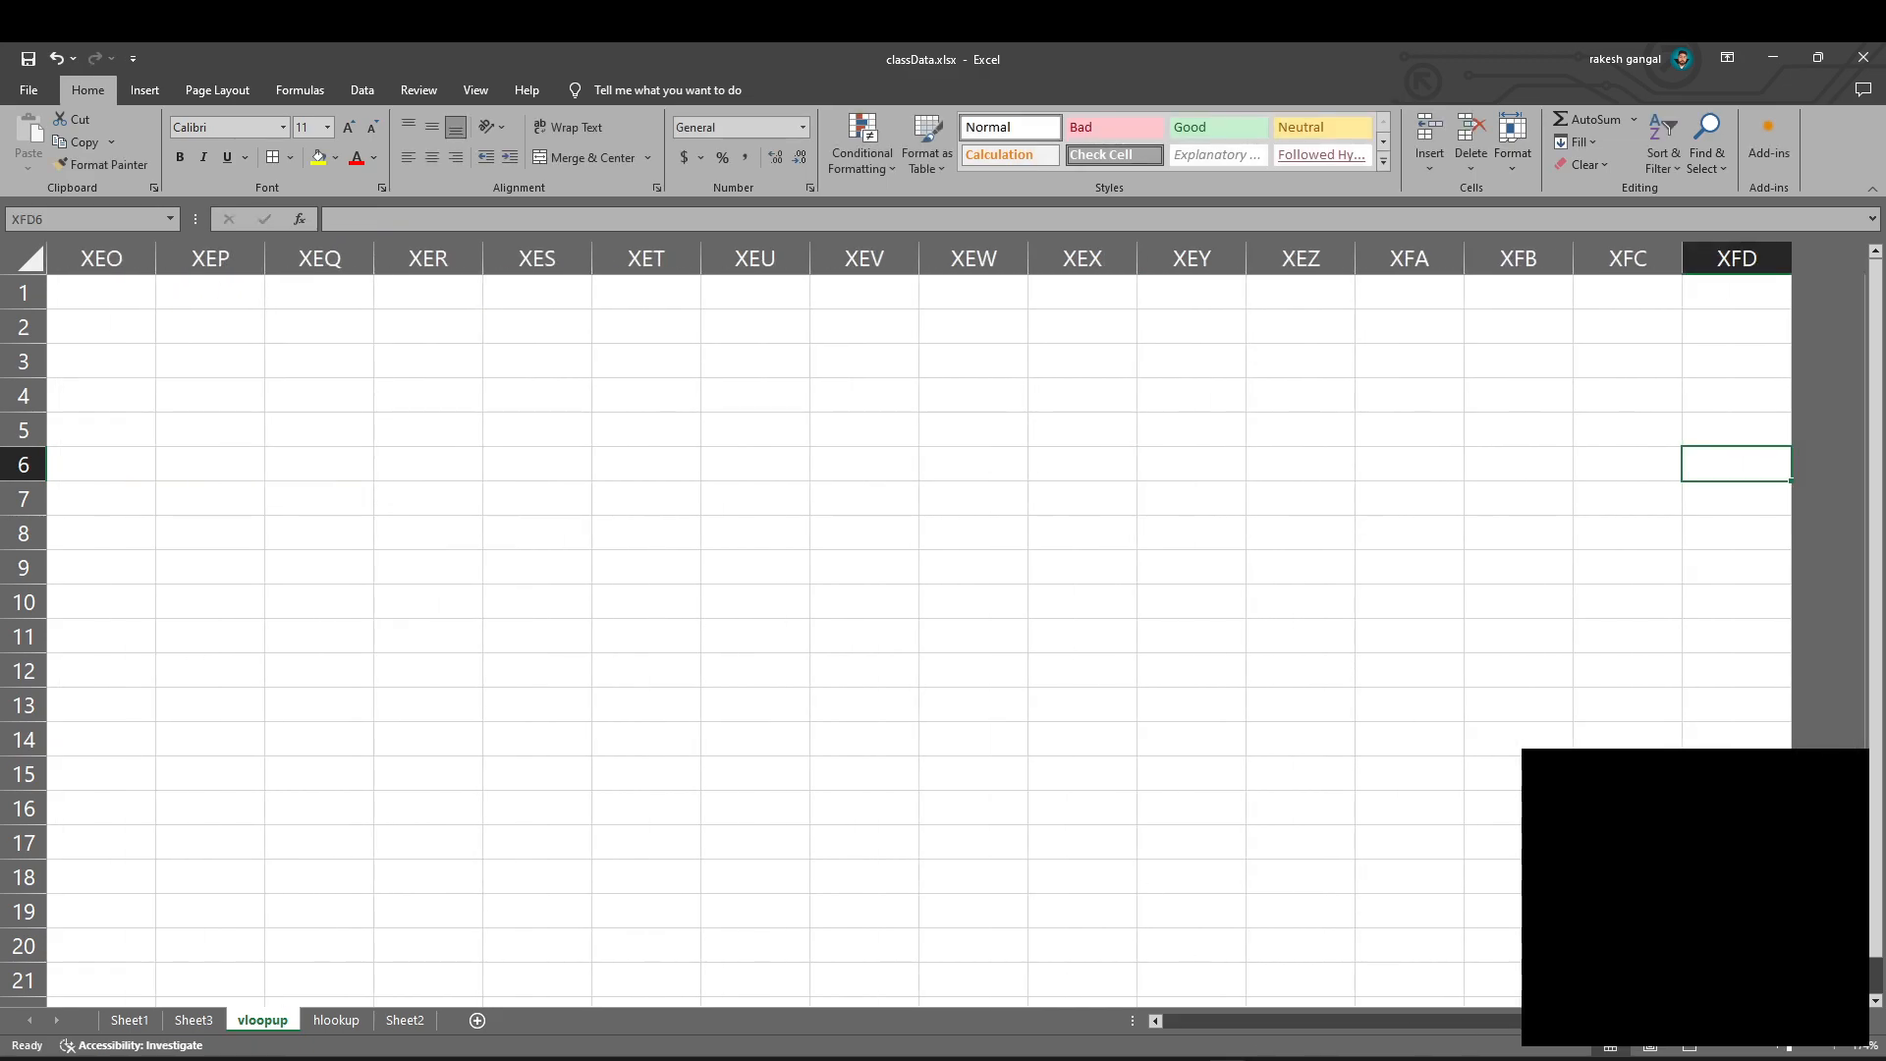
- Enter the heading NAME in cell L6, next to the STU ID heading
left_click_drag(1843, 1021, 1135, 1052)
left_click(1282, 466)
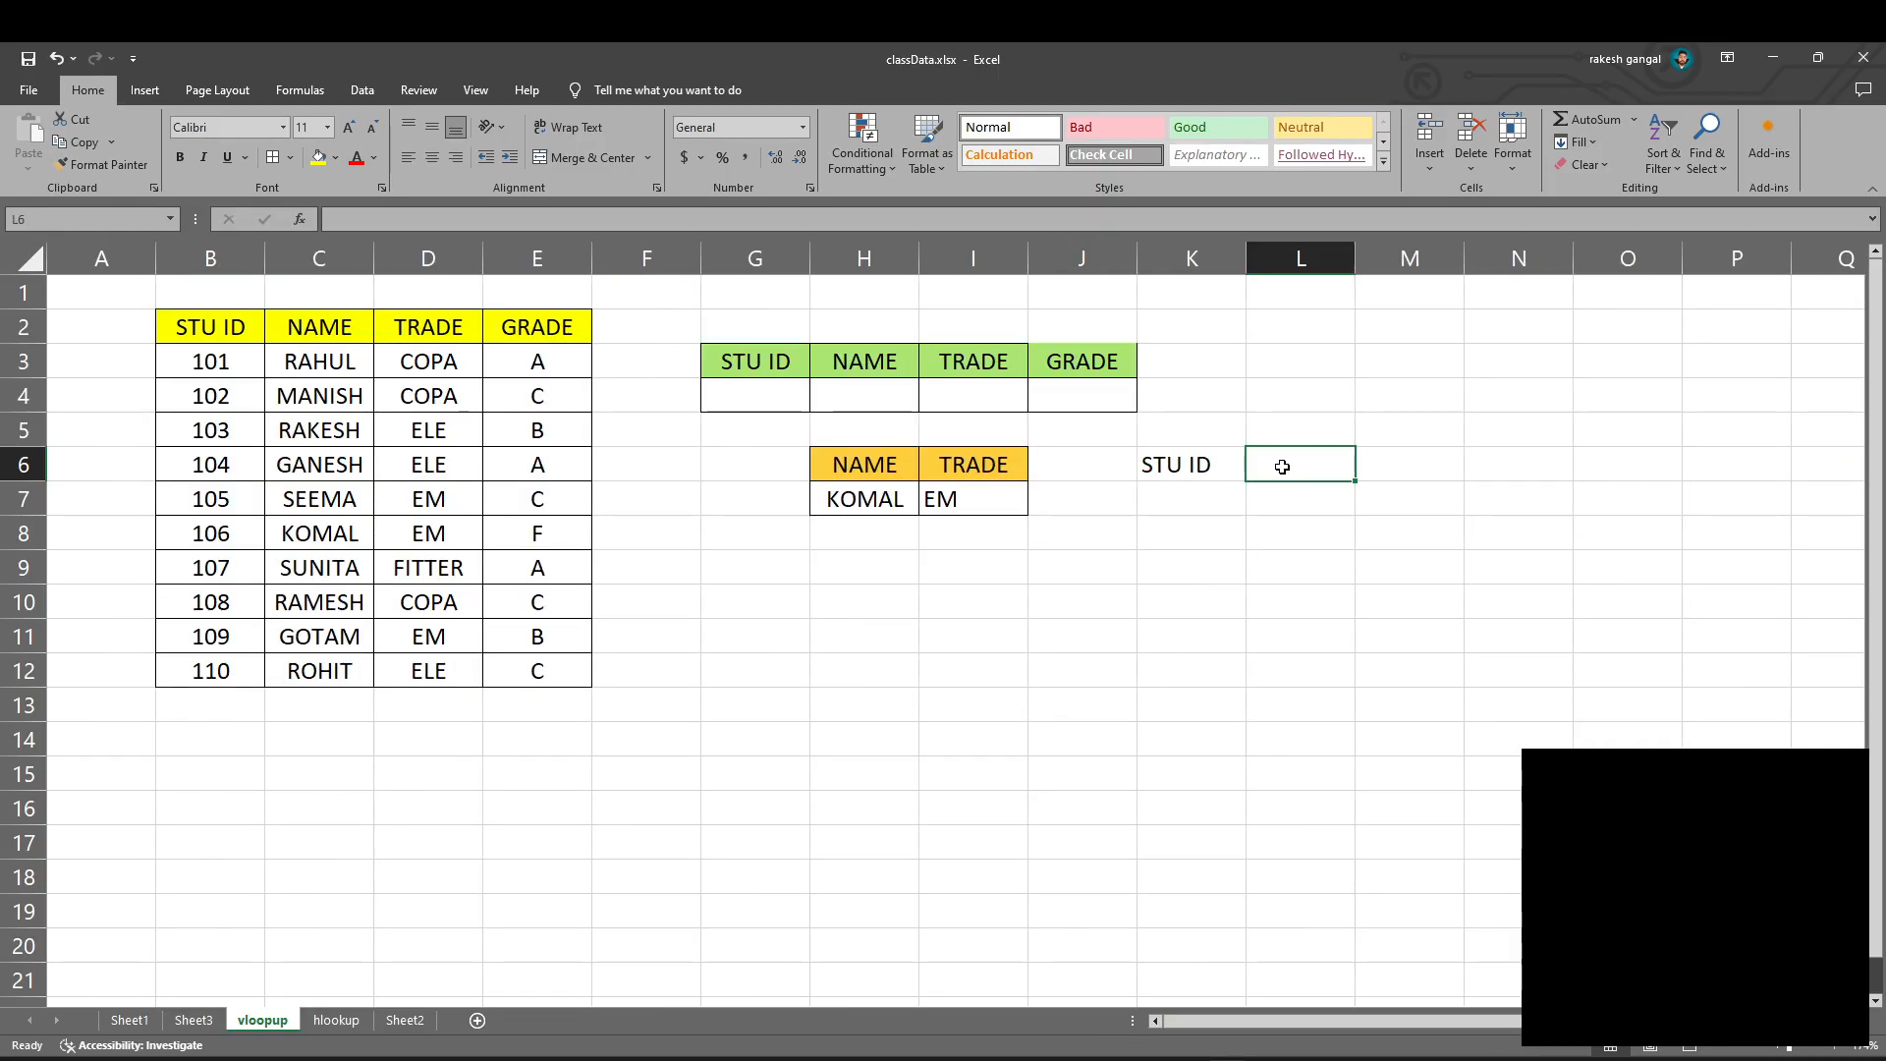
type("NAME")
left_click(1191, 528)
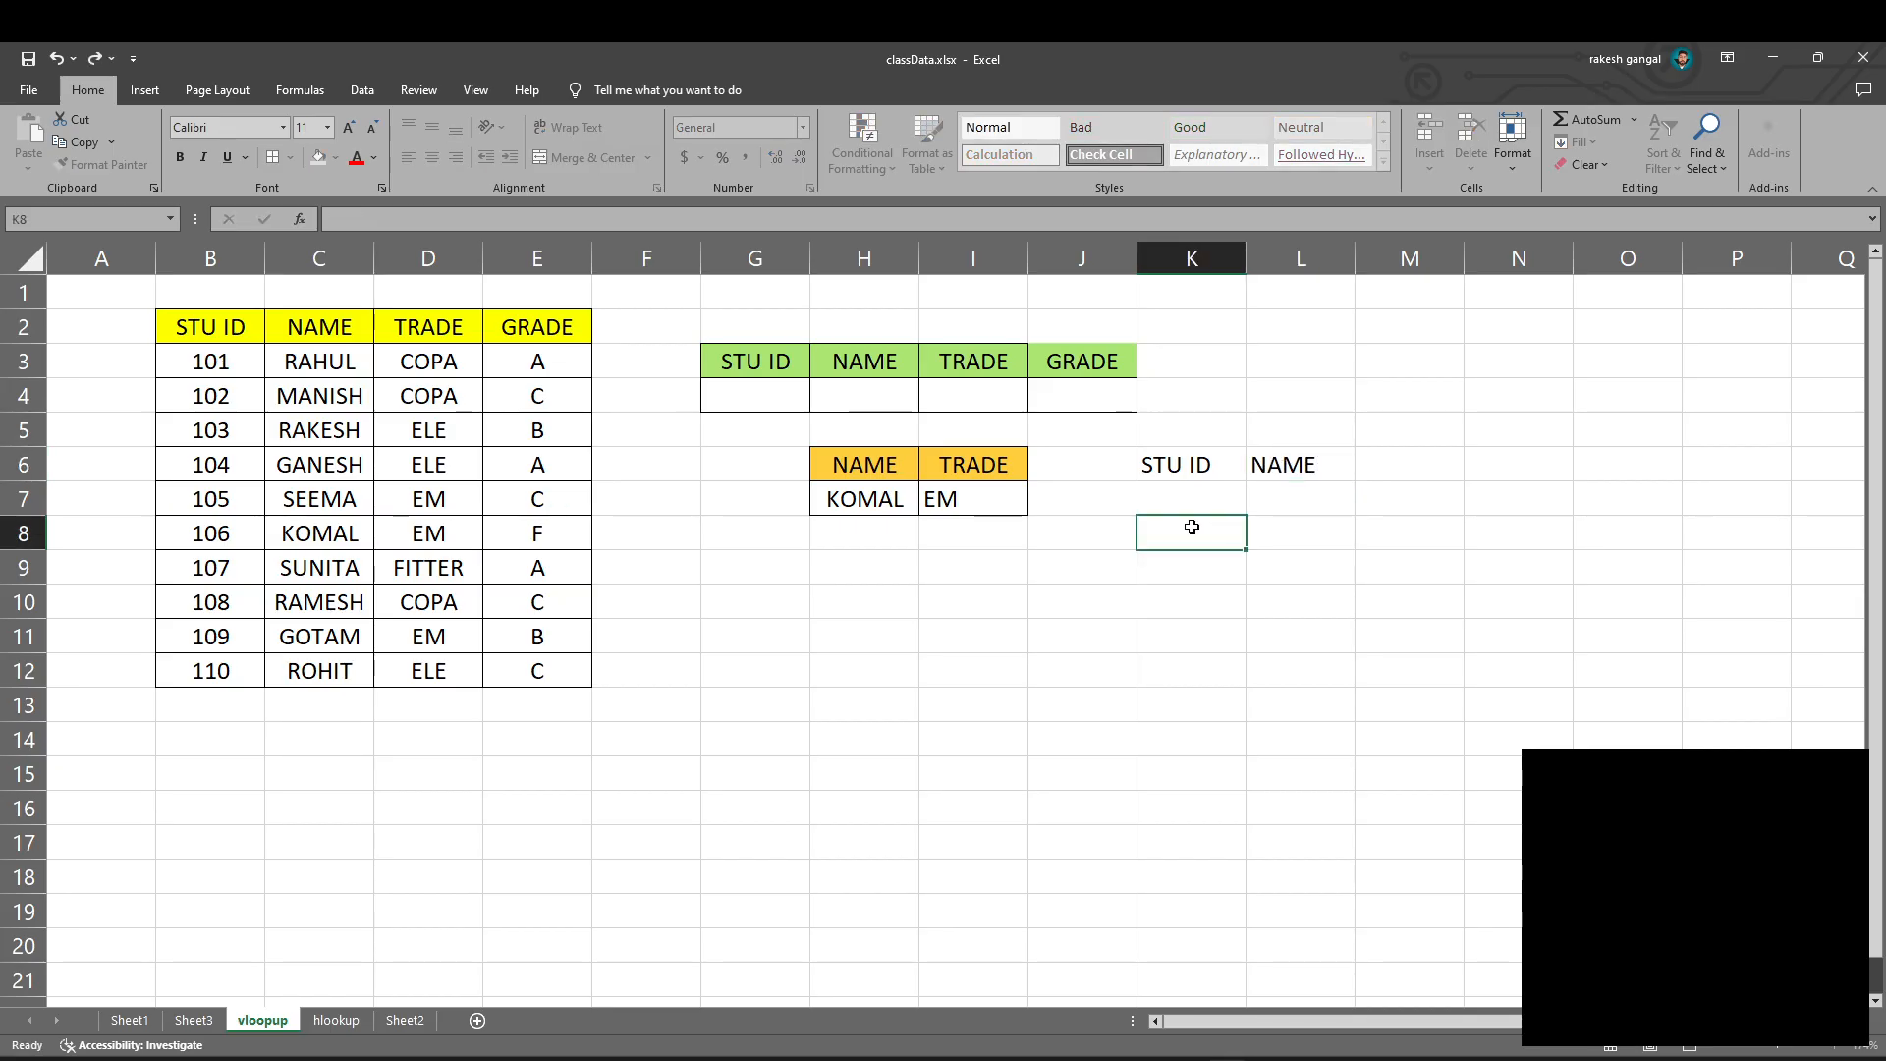
- Copy the TRADE header's formatting from I6 to the STU ID and NAME headers in K6:L6, and border K6:L7
left_click_drag(1188, 463, 1268, 488)
left_click(1200, 464)
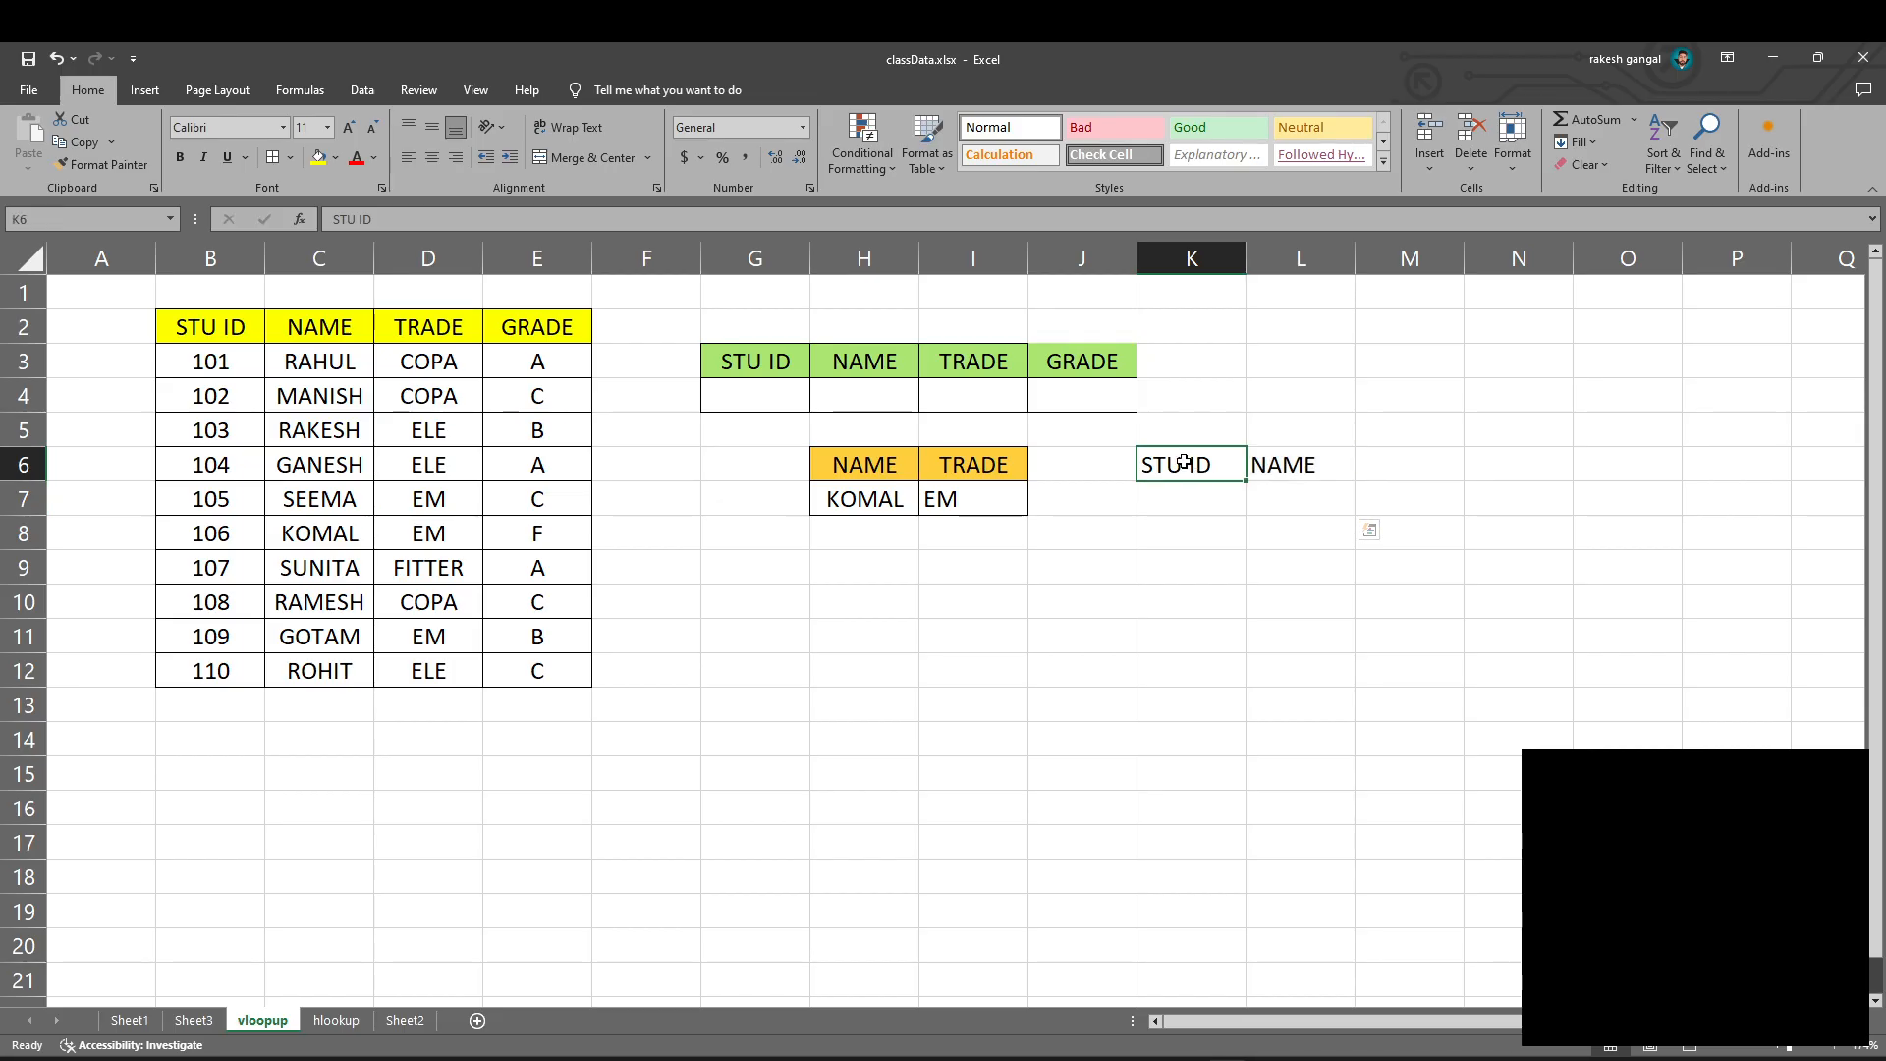
left_click(1008, 466)
left_click(124, 167)
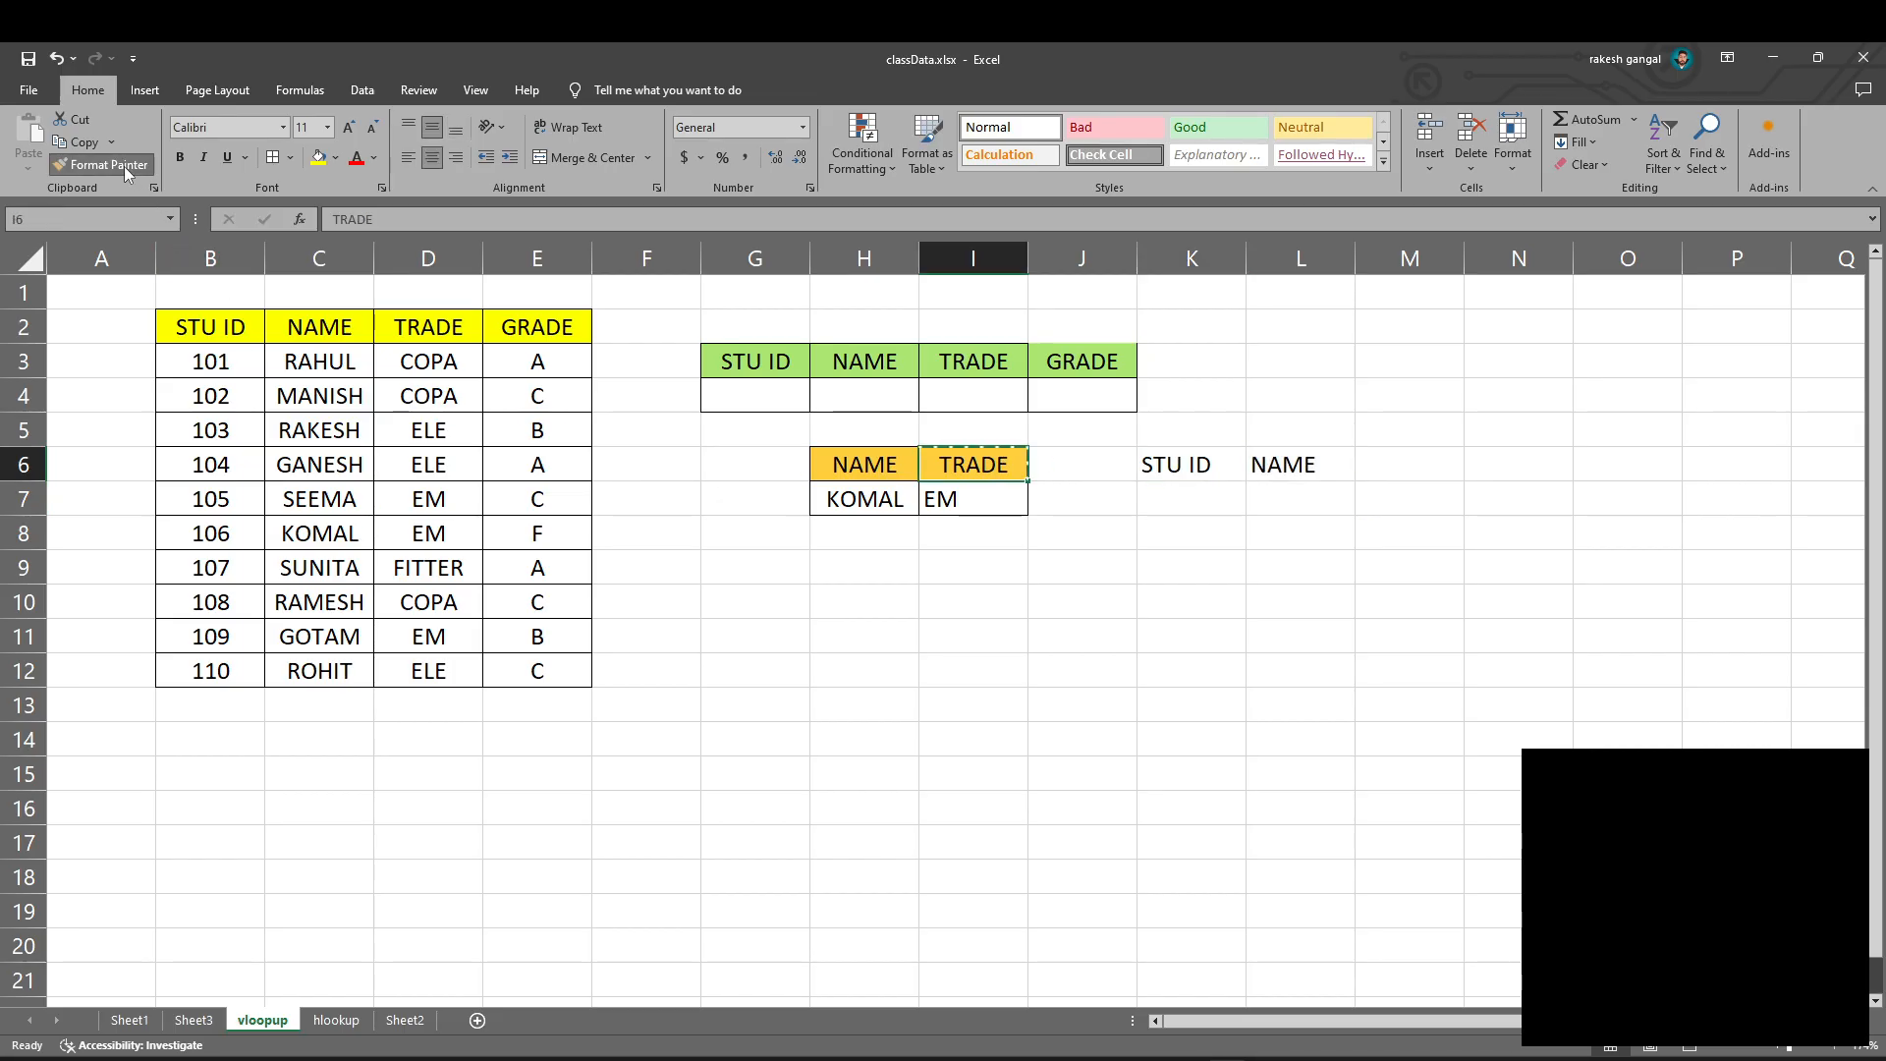
mouse_move(1164, 468)
left_mouse_down()
mouse_move(1263, 467)
mouse_move(1179, 489)
mouse_move(1293, 501)
left_mouse_up()
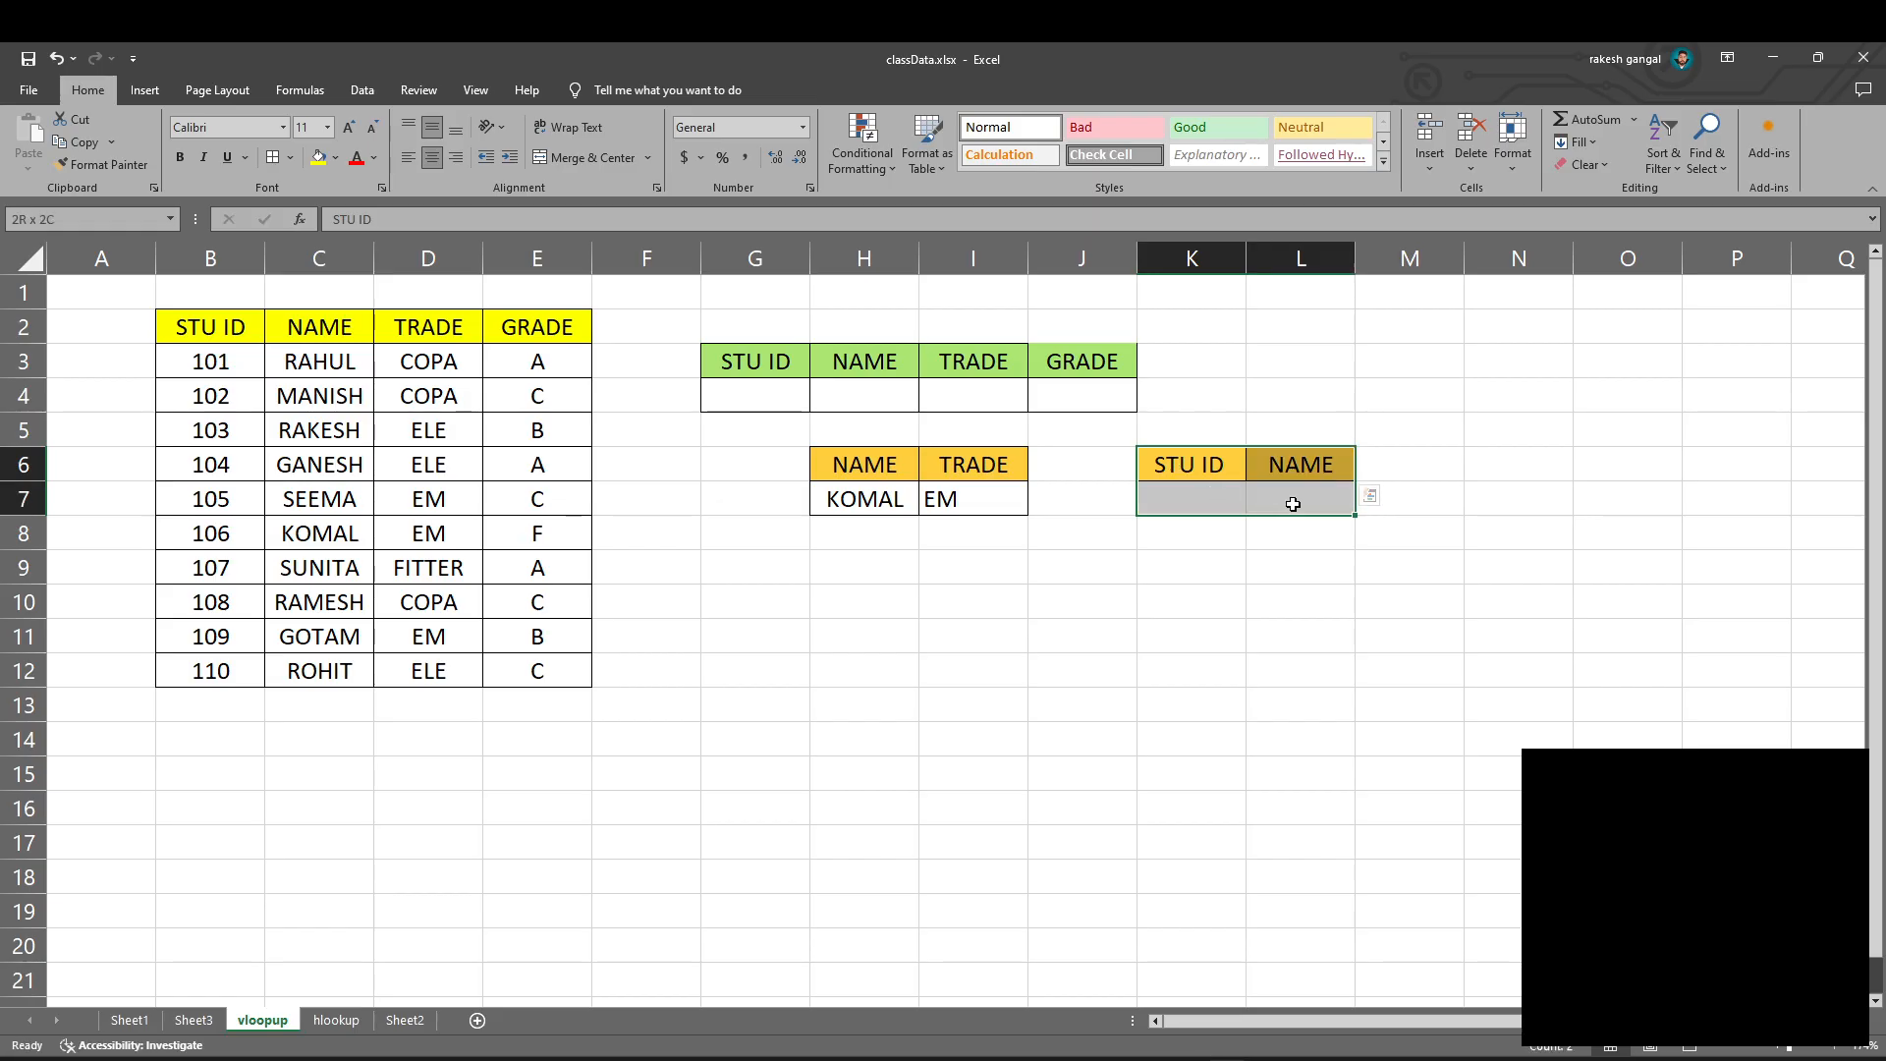
left_click(273, 165)
left_click(1167, 533)
- Enter the formula =VLOOKUP(K7,B2:E12,2,0) in L7 to look up the student's name by ID
left_click(1196, 498)
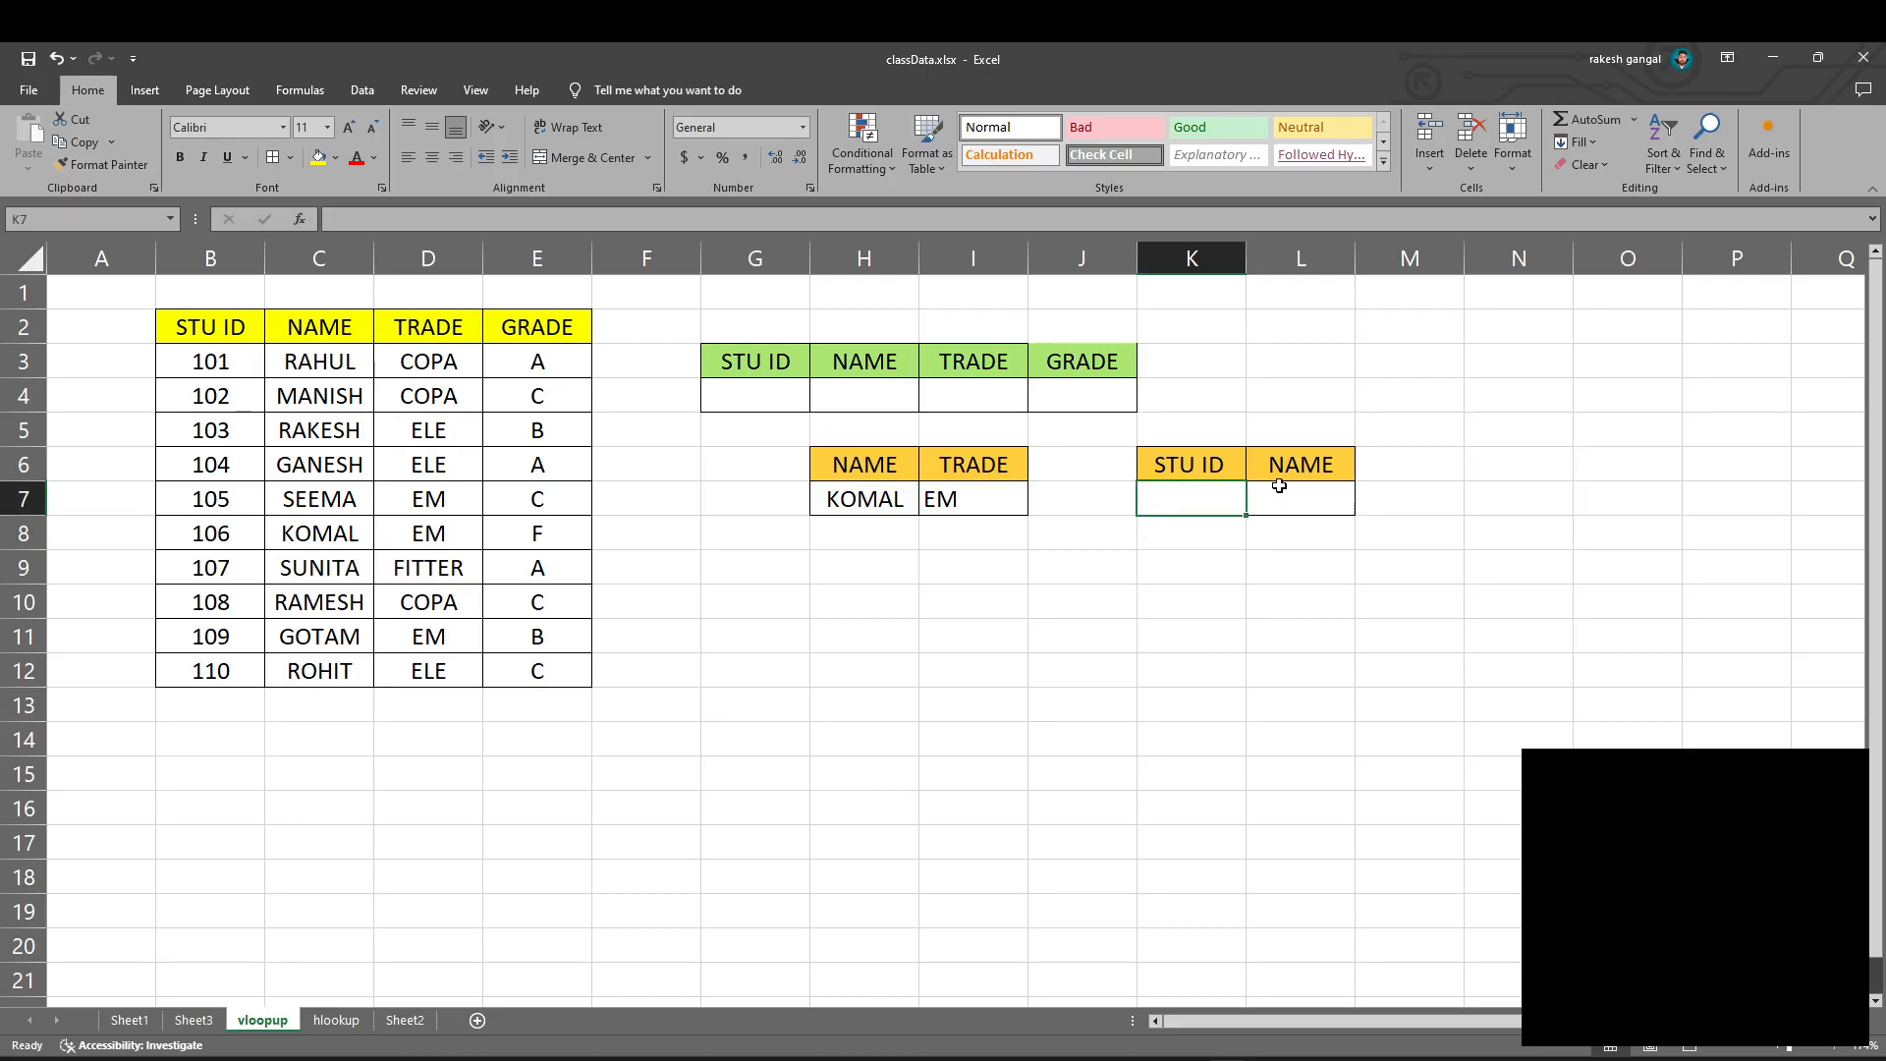
type("=VLOOKUP(")
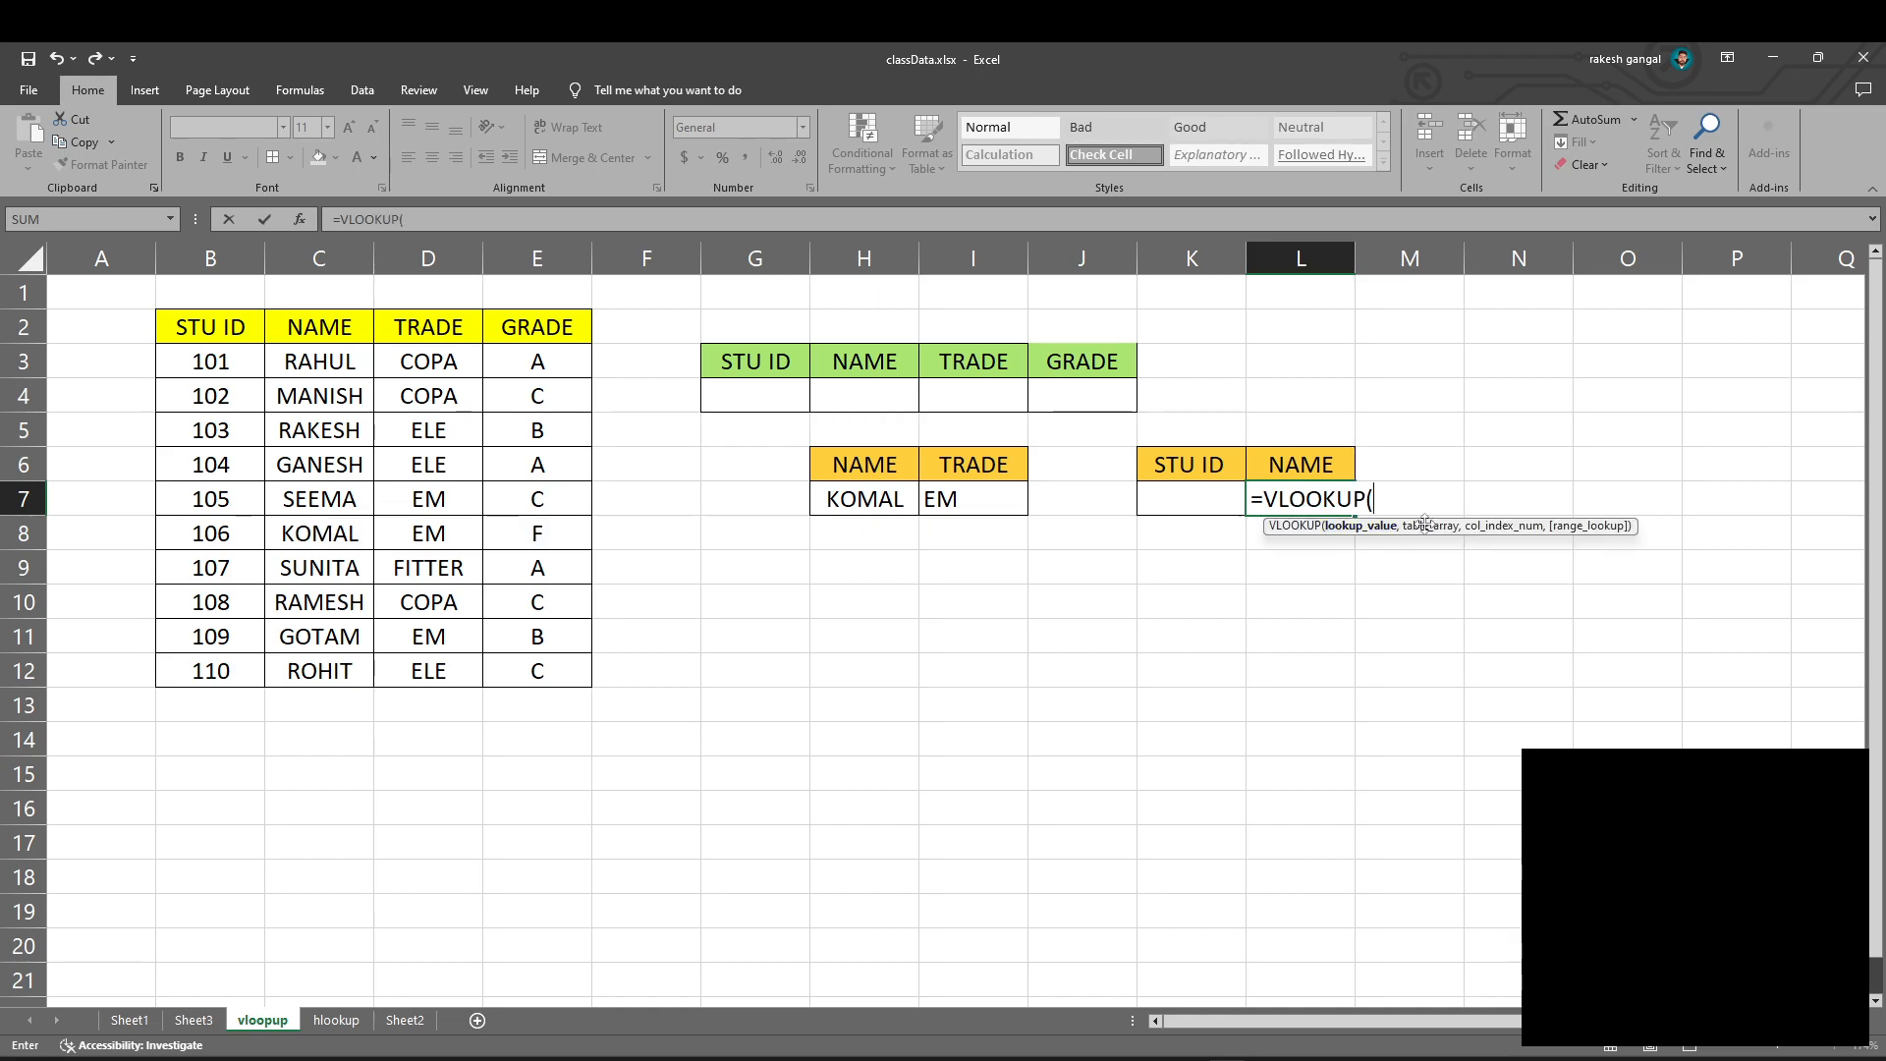
left_click(1188, 508)
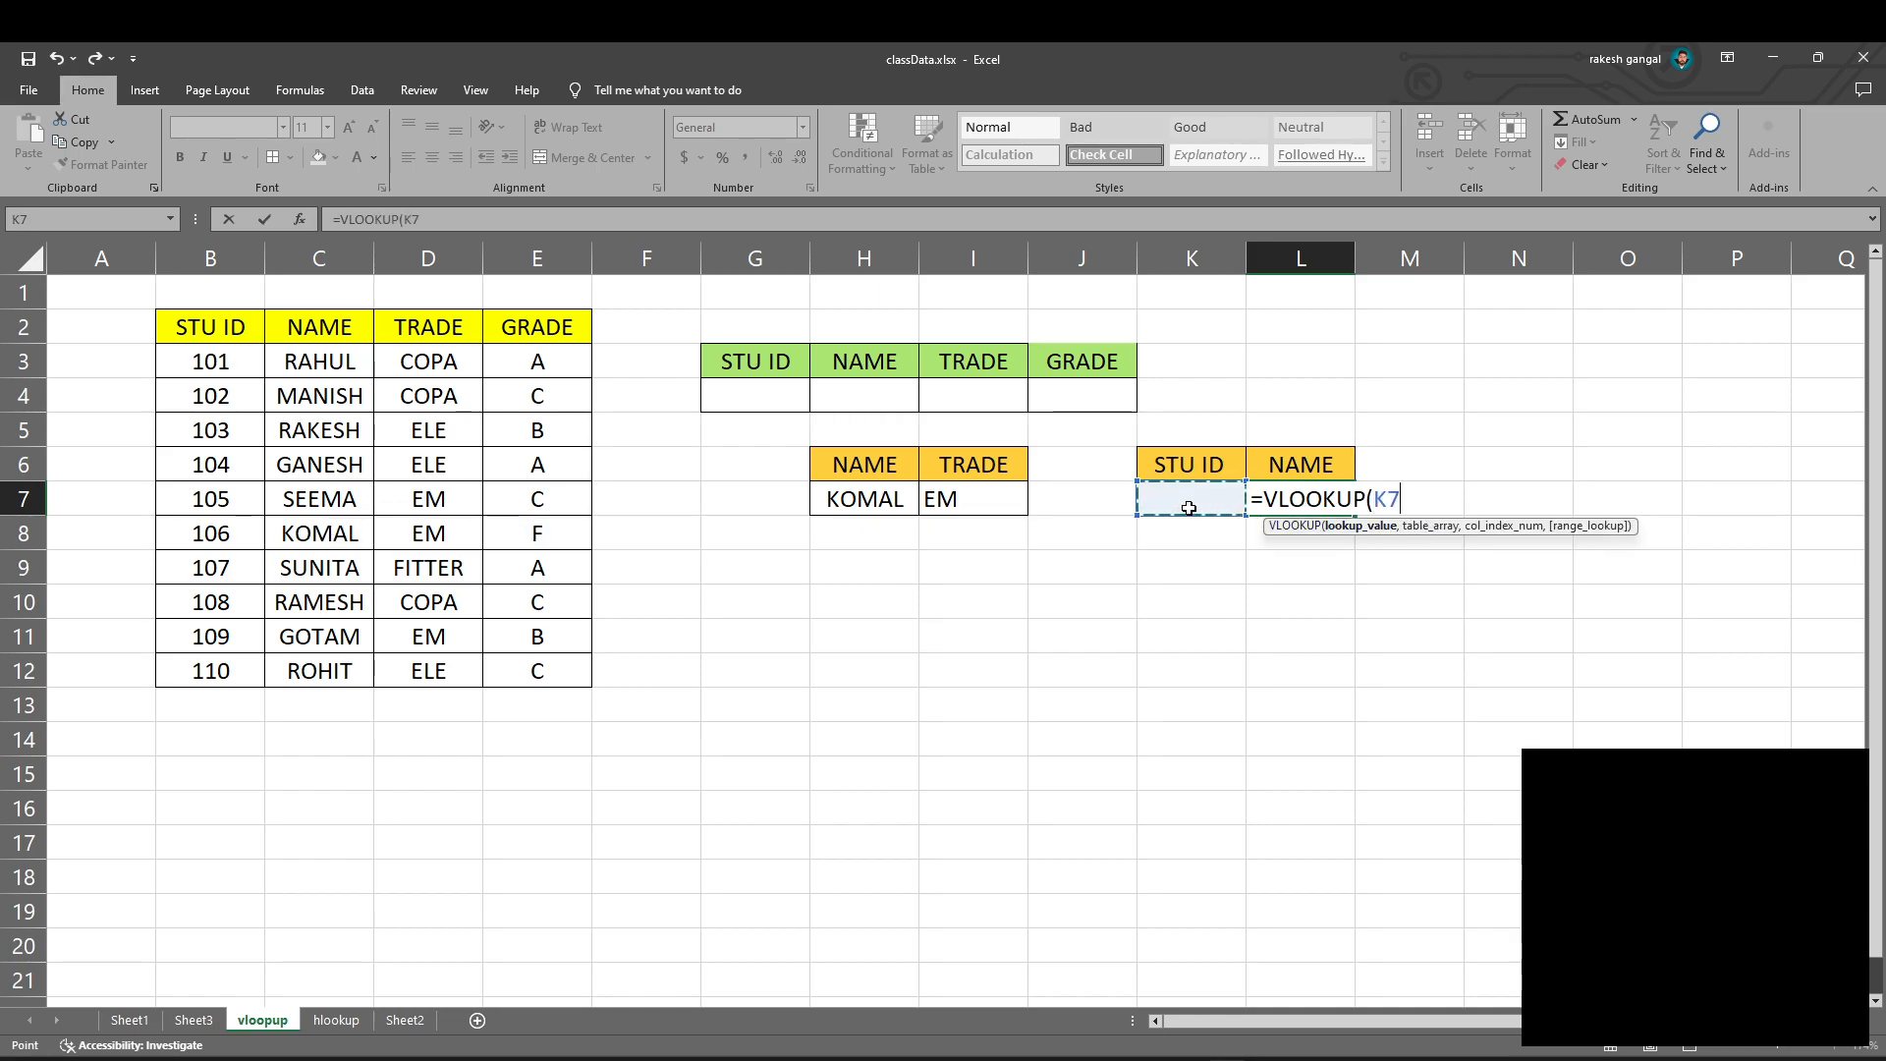
type(",")
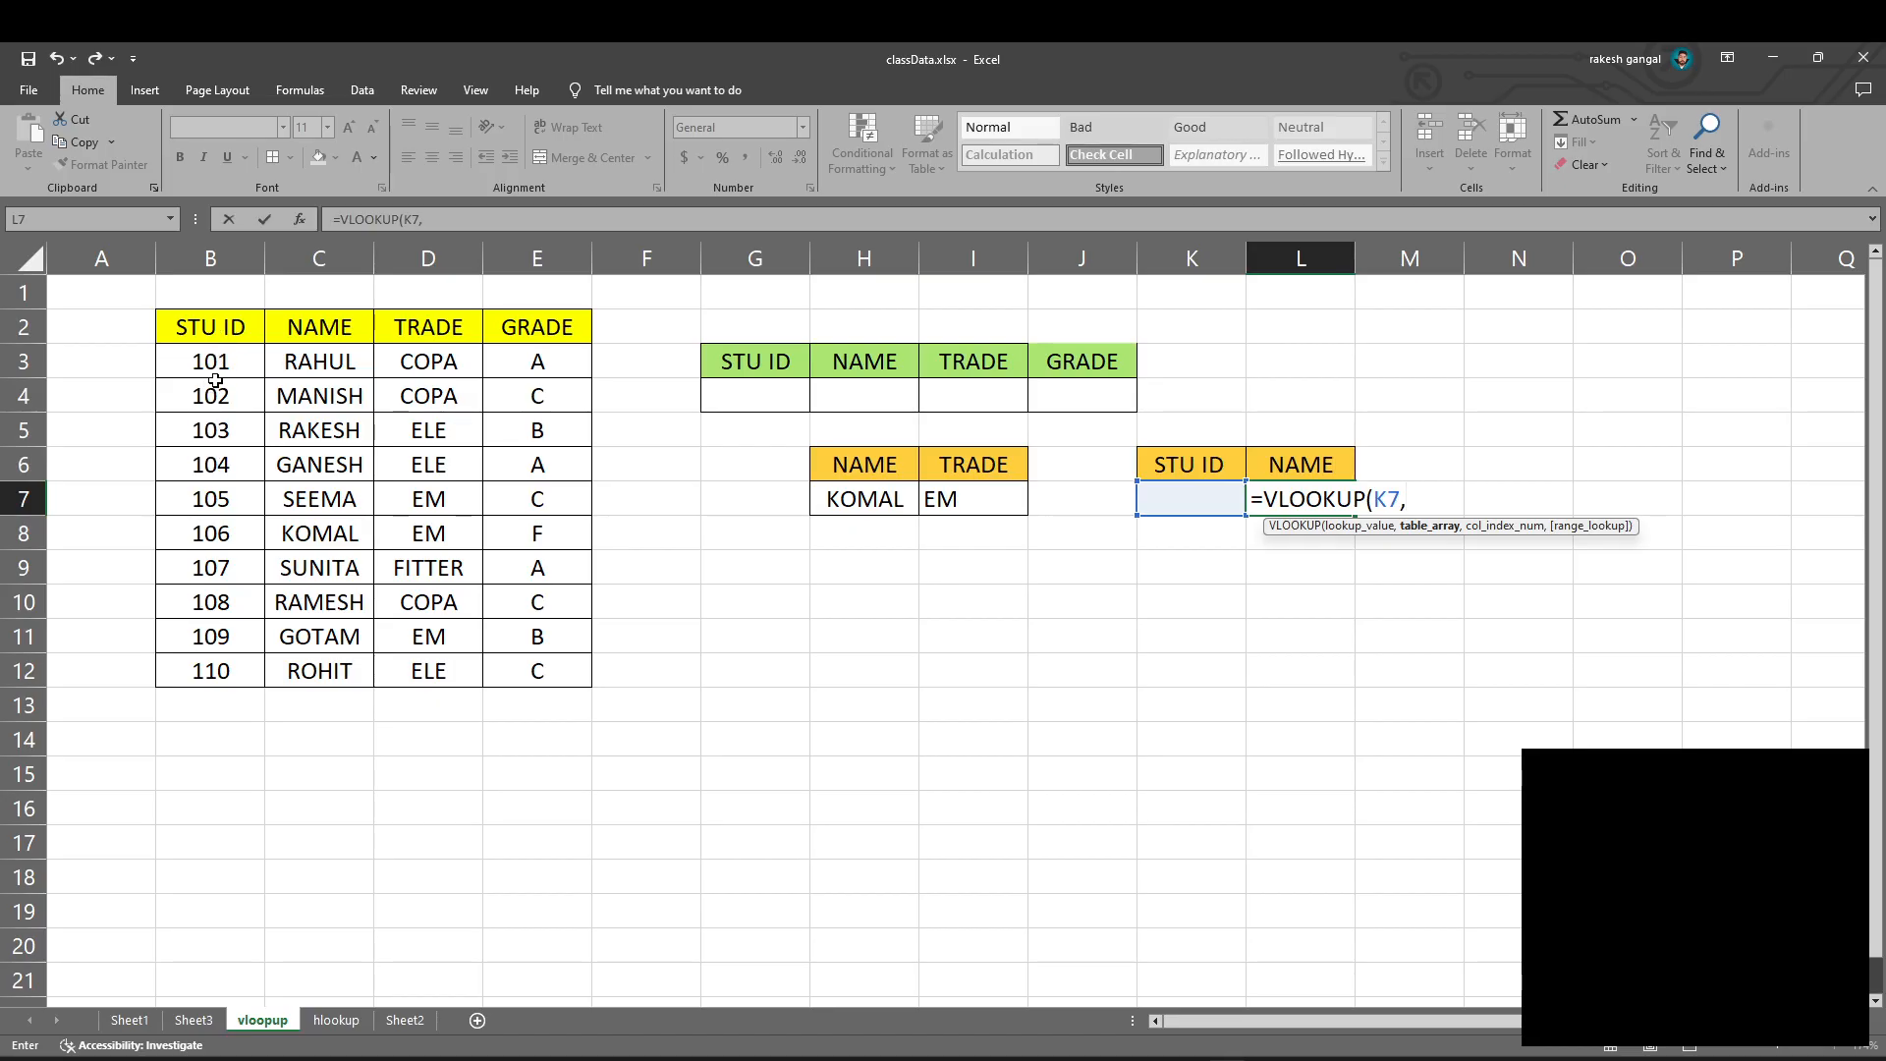
left_click_drag(233, 336, 501, 665)
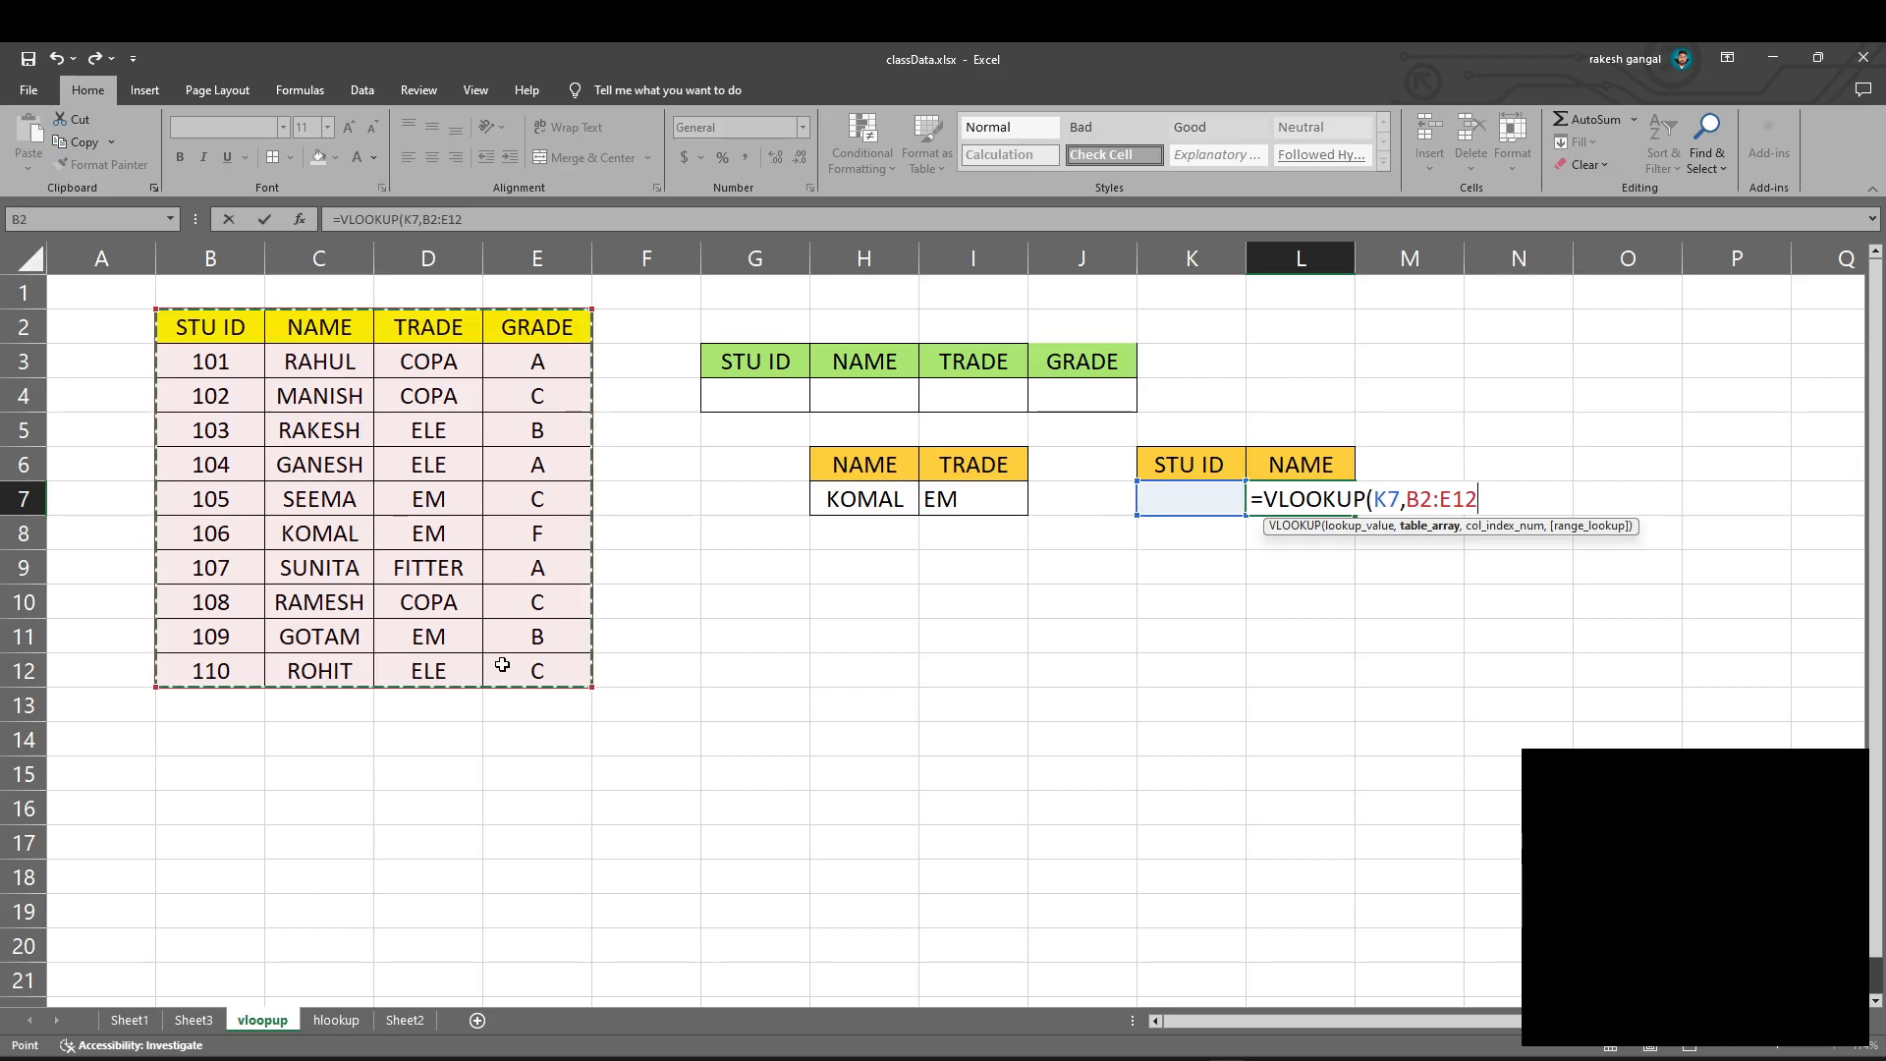
type(",")
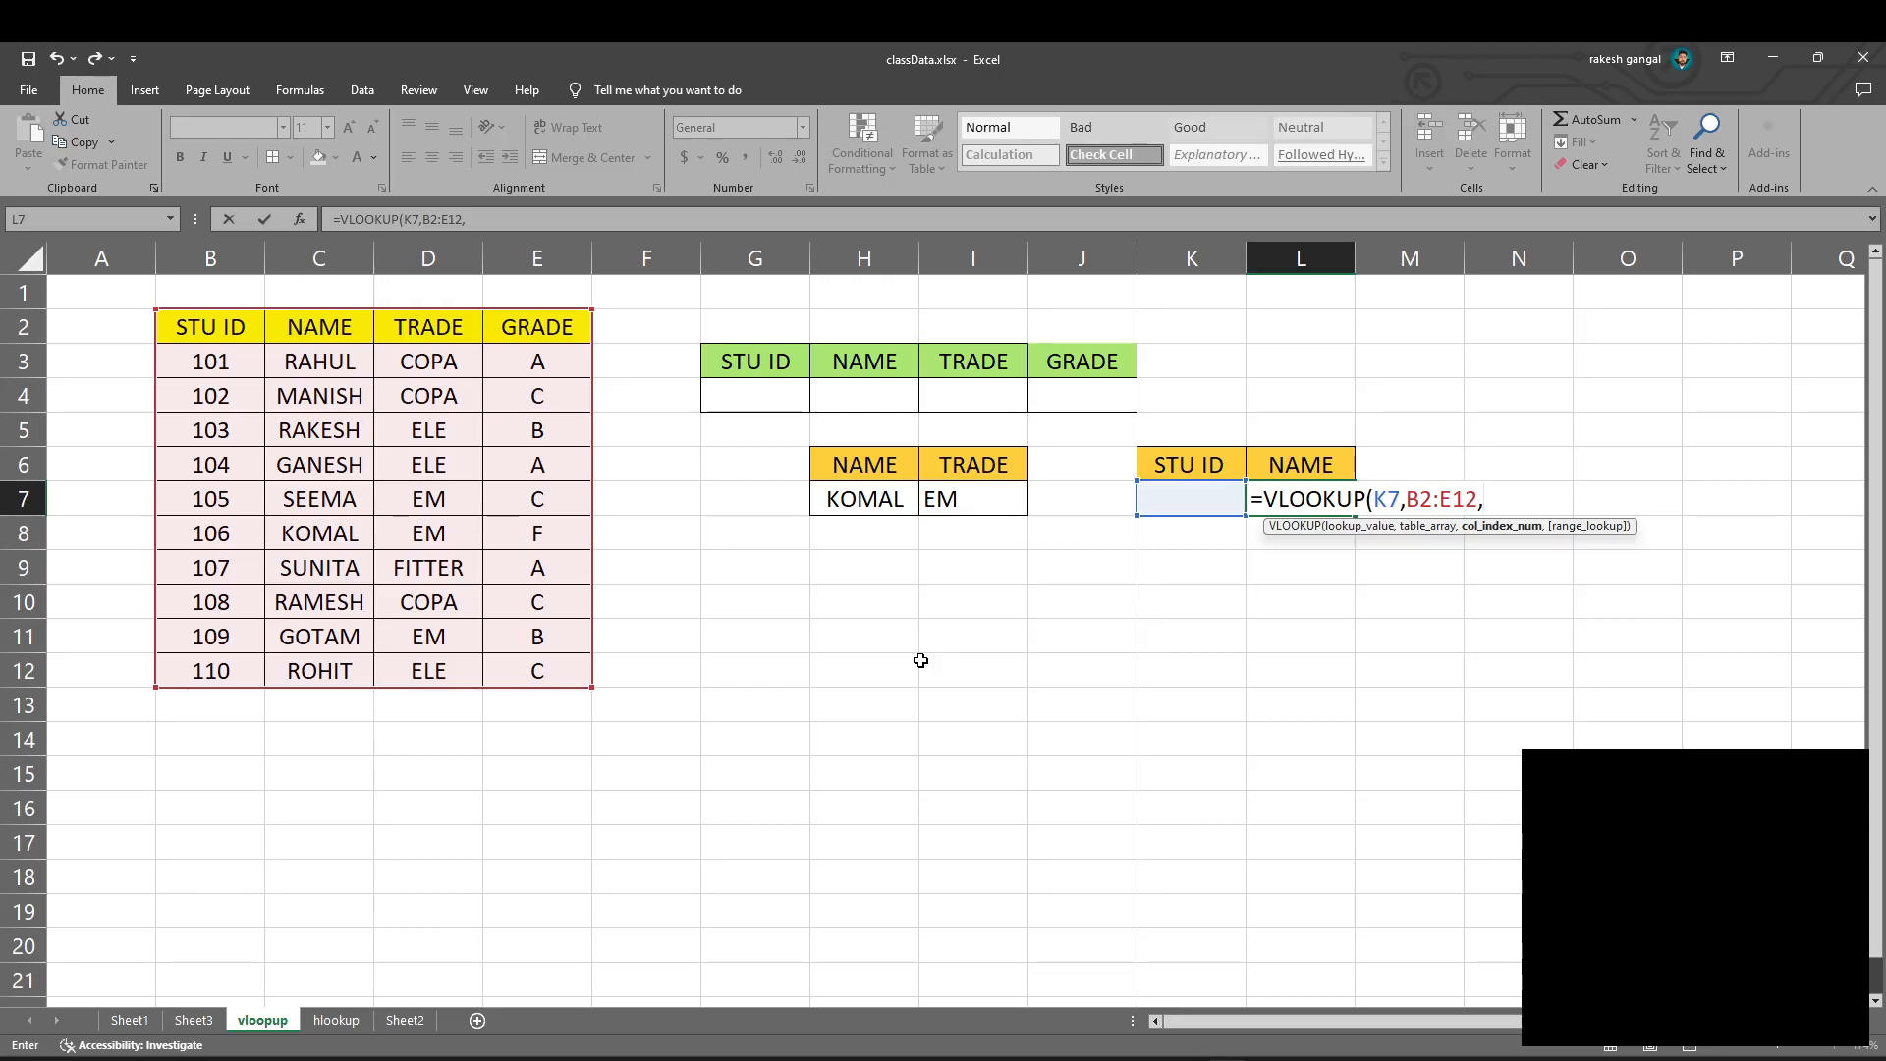
type("2,")
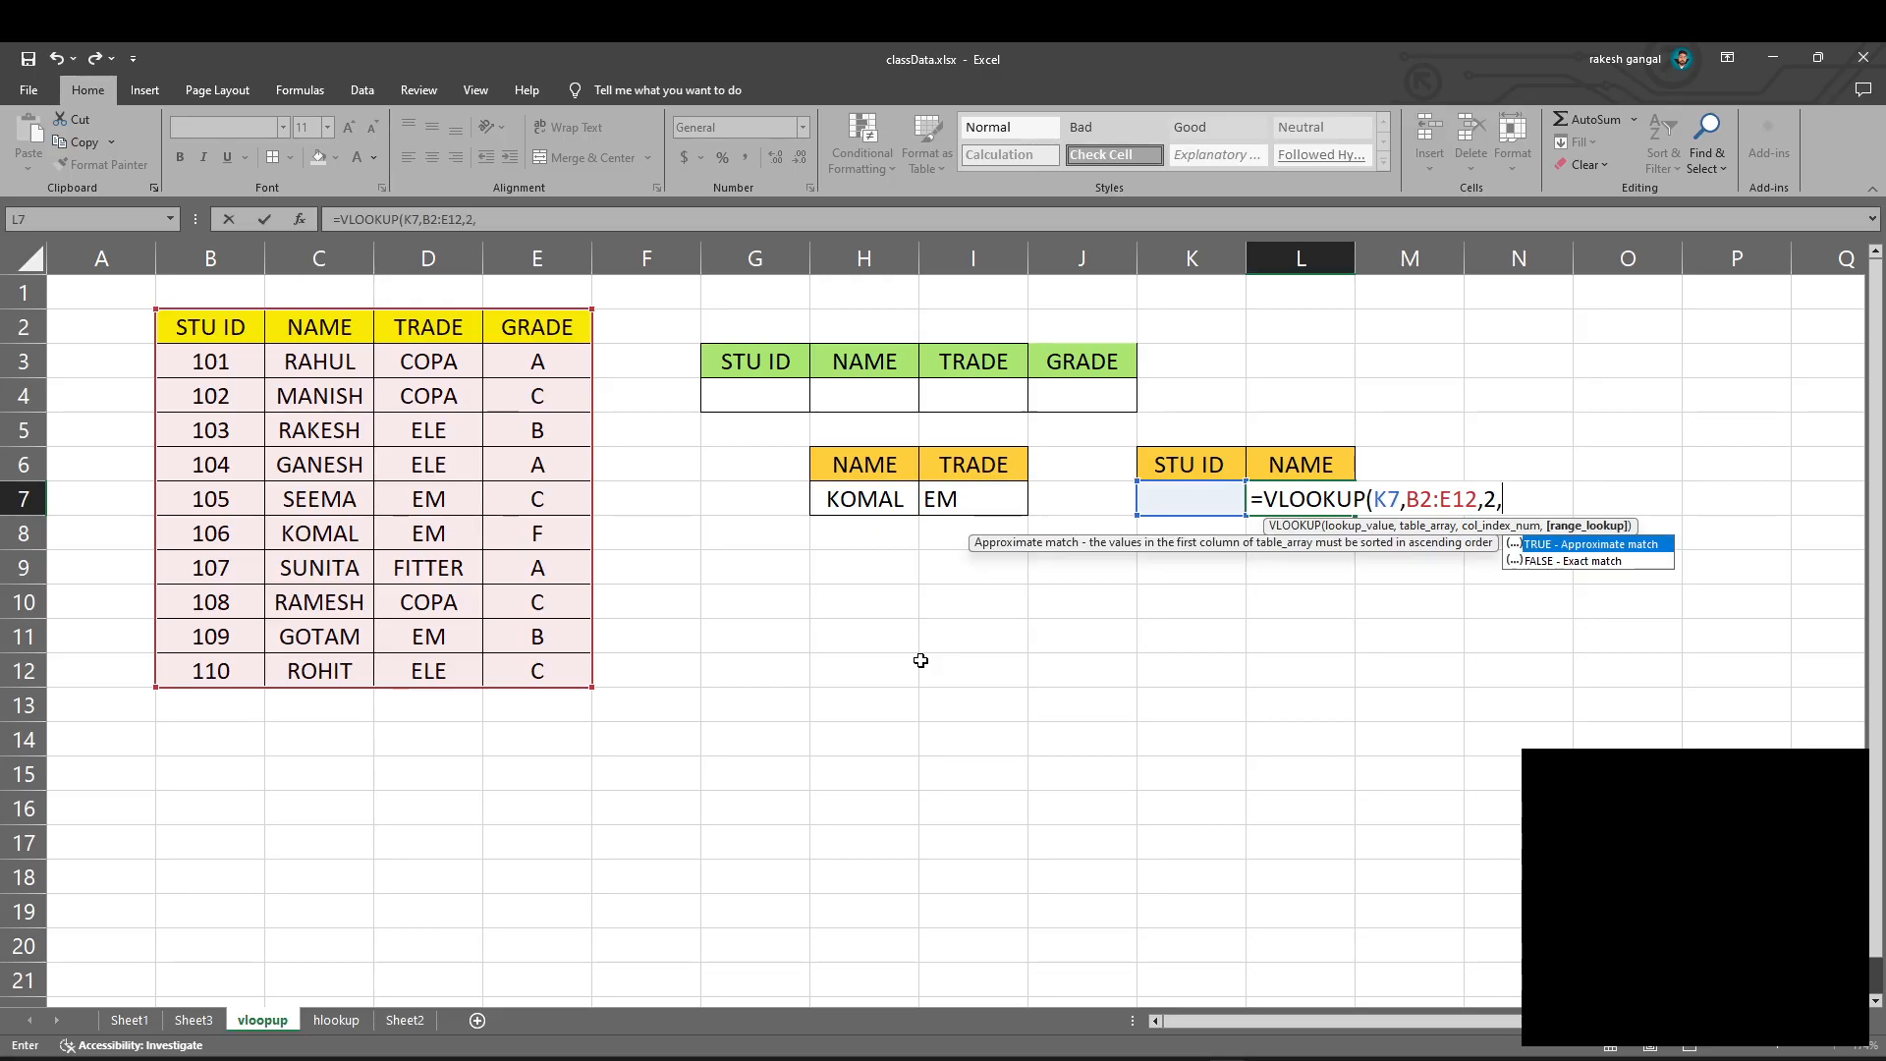
type("0")
key("Return")
- Enter the student ID from B3 in K7 and compare the returned name with that row
left_click(1195, 501)
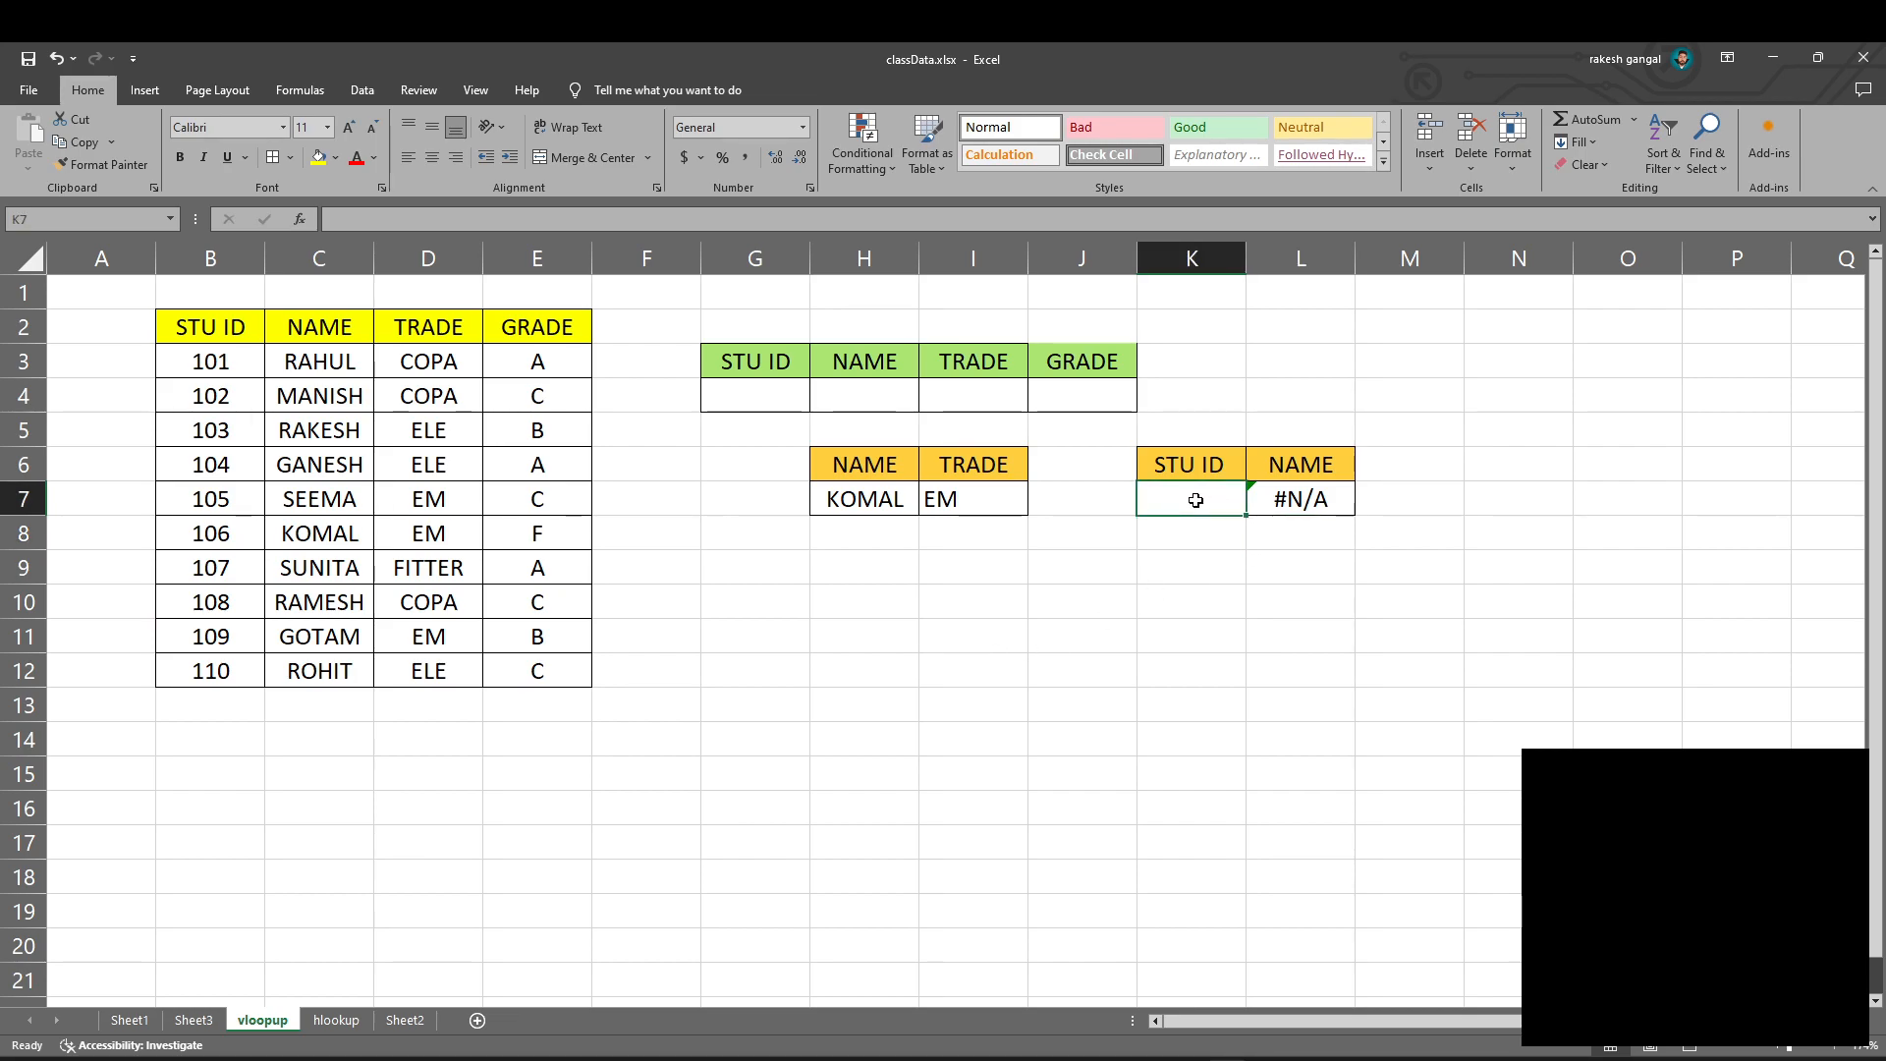
type("101")
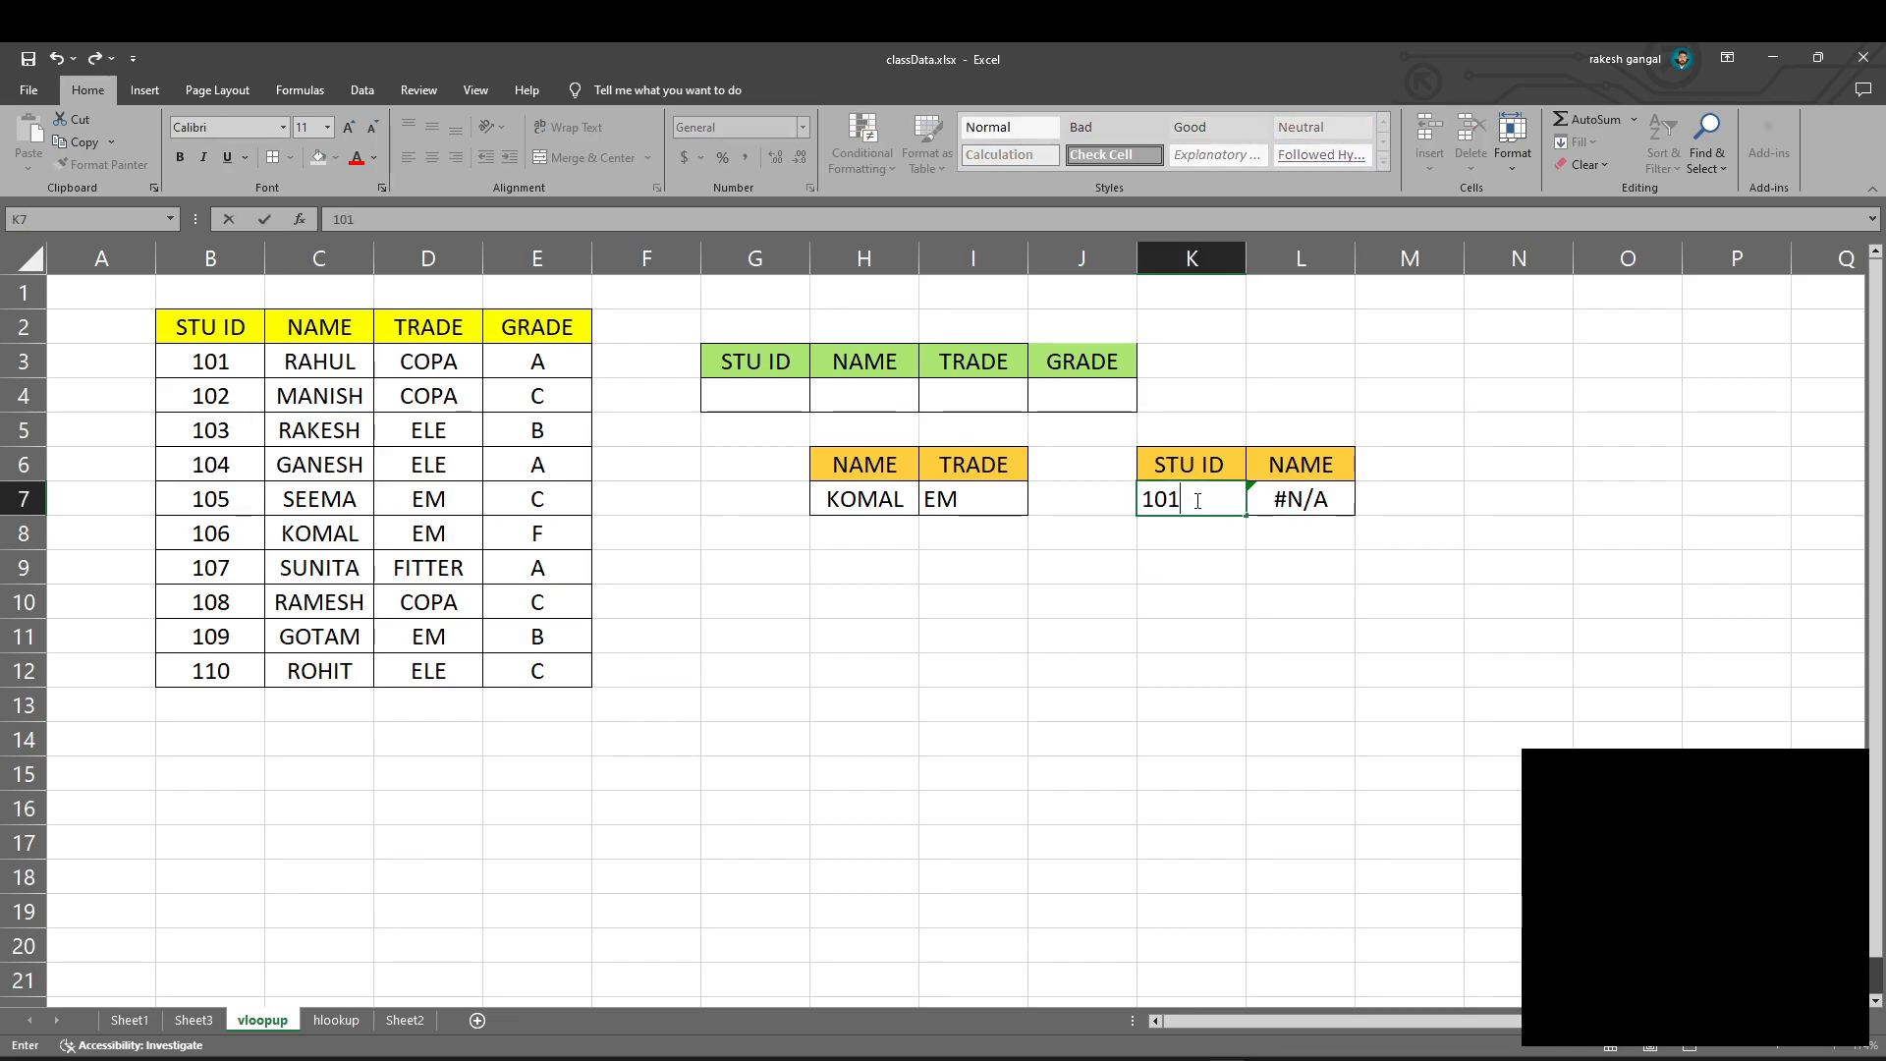
key("Return")
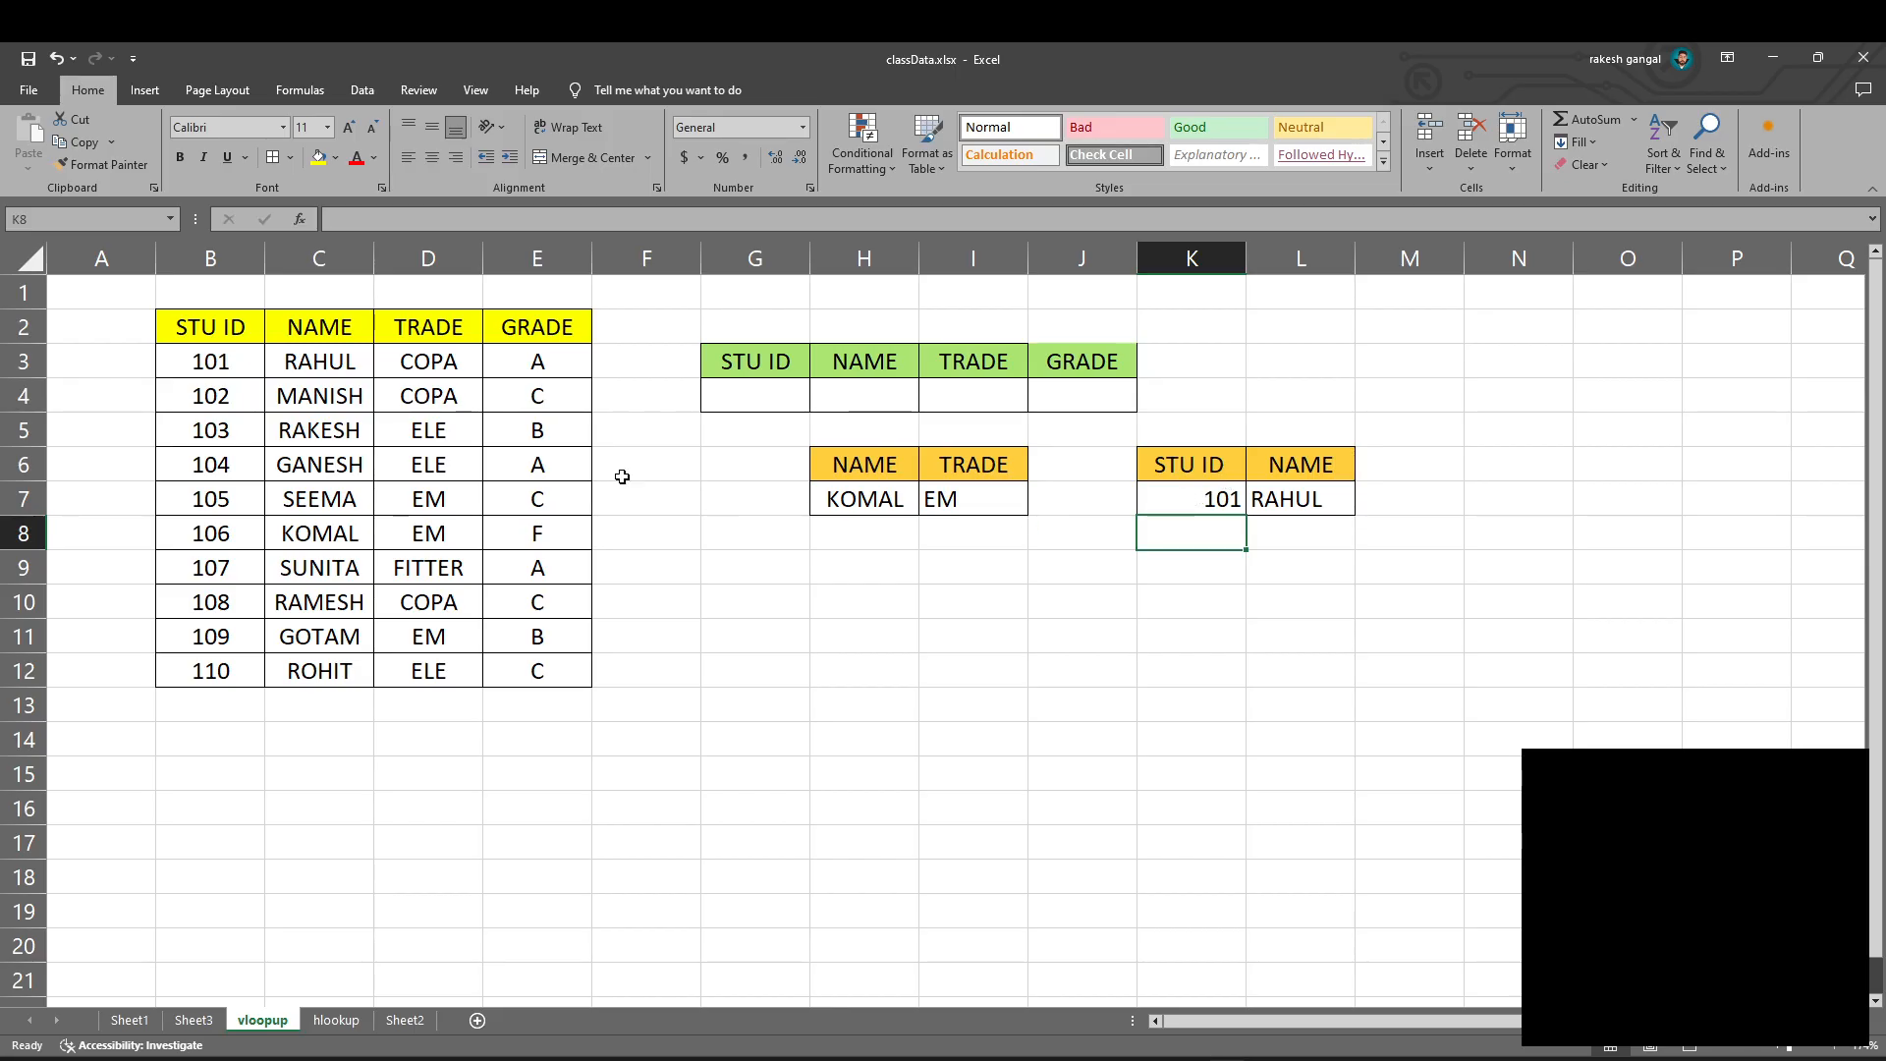
left_click_drag(224, 365, 332, 363)
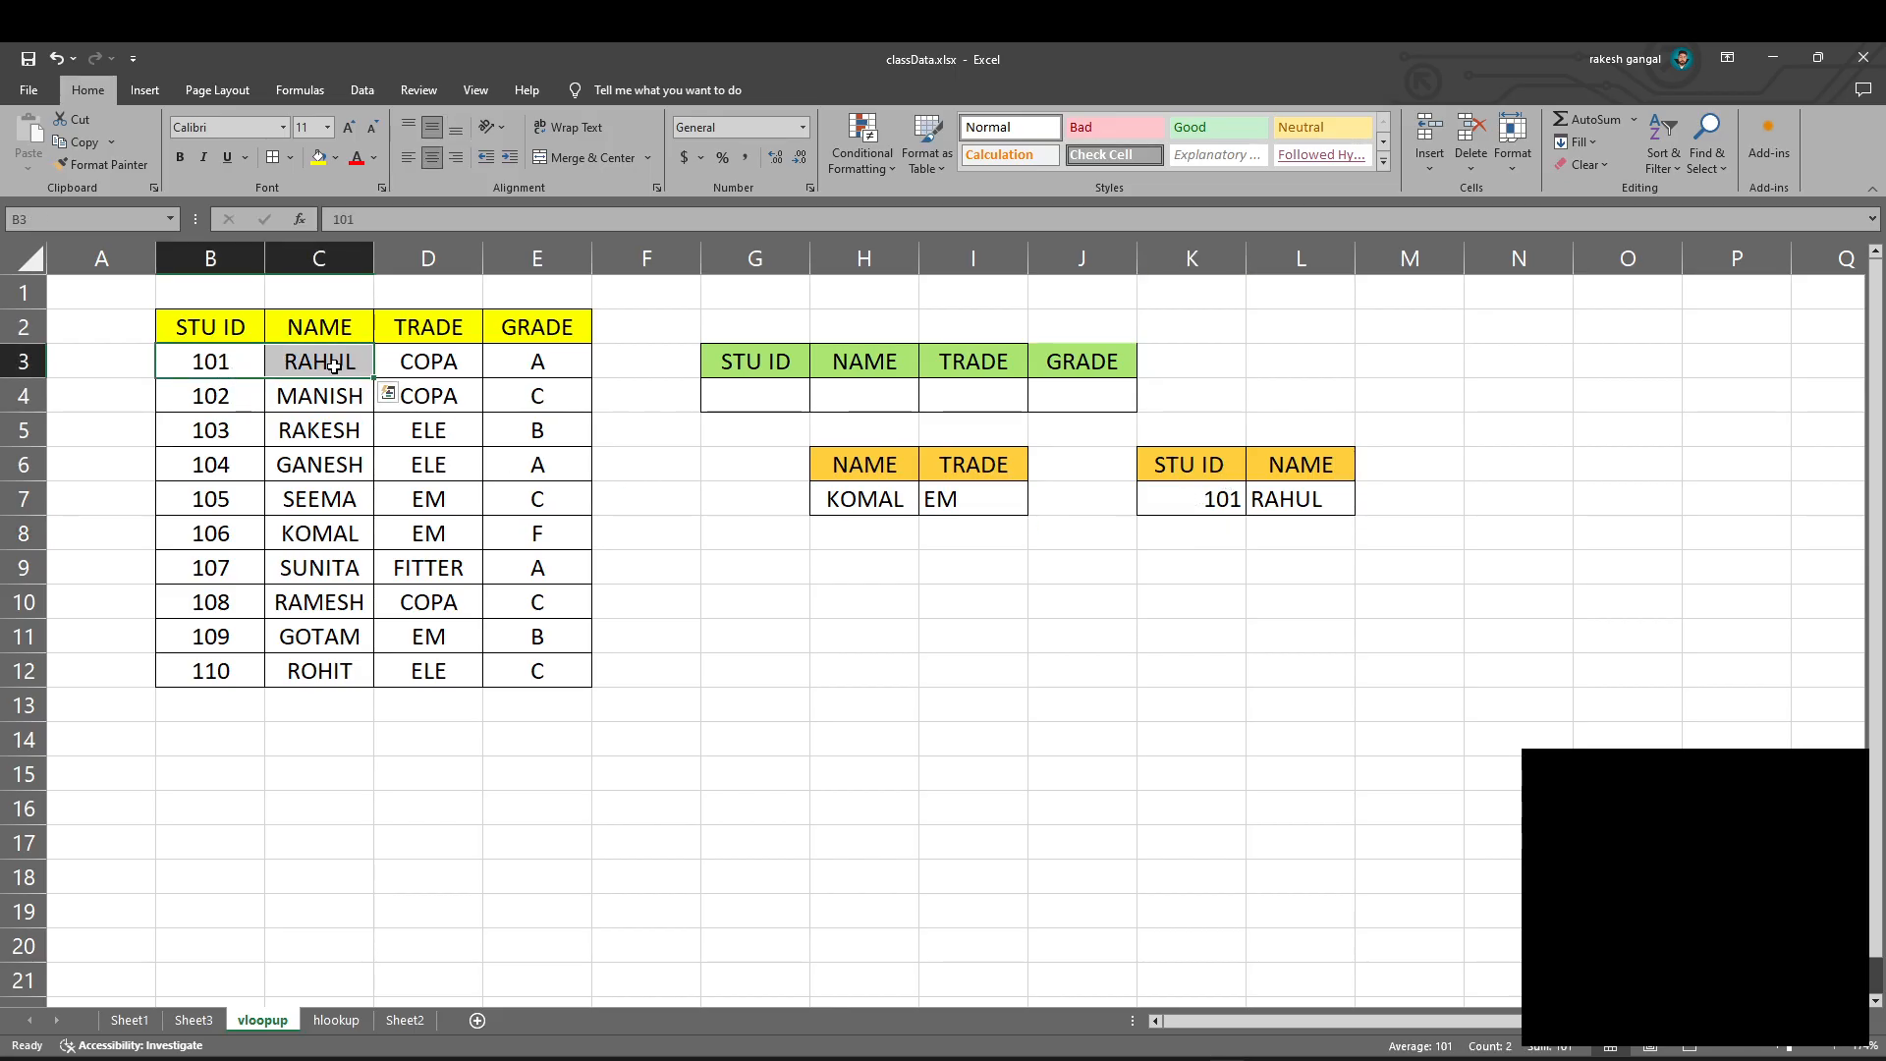
- Replace the lookup ID in K7 with the one from B12 and check the returned name against the table
left_click(1206, 507)
type("110")
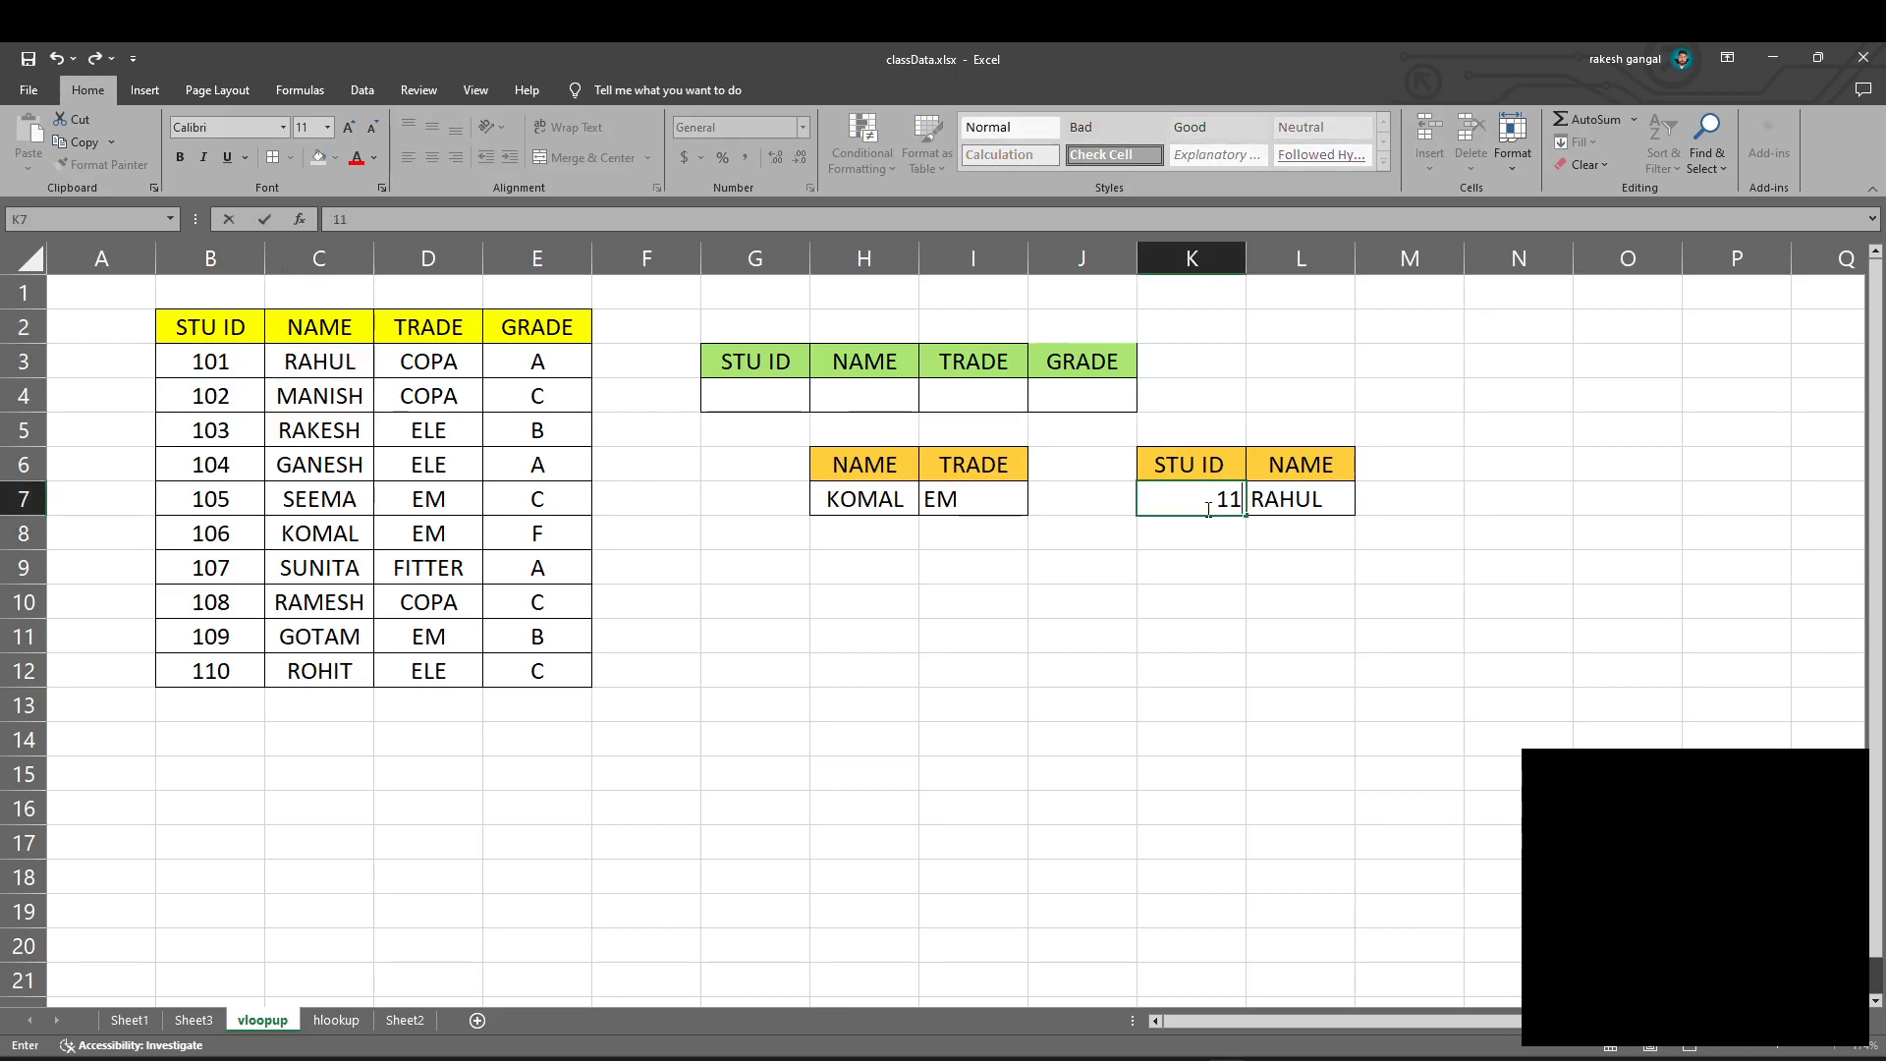
key("Return")
left_click_drag(237, 680, 306, 681)
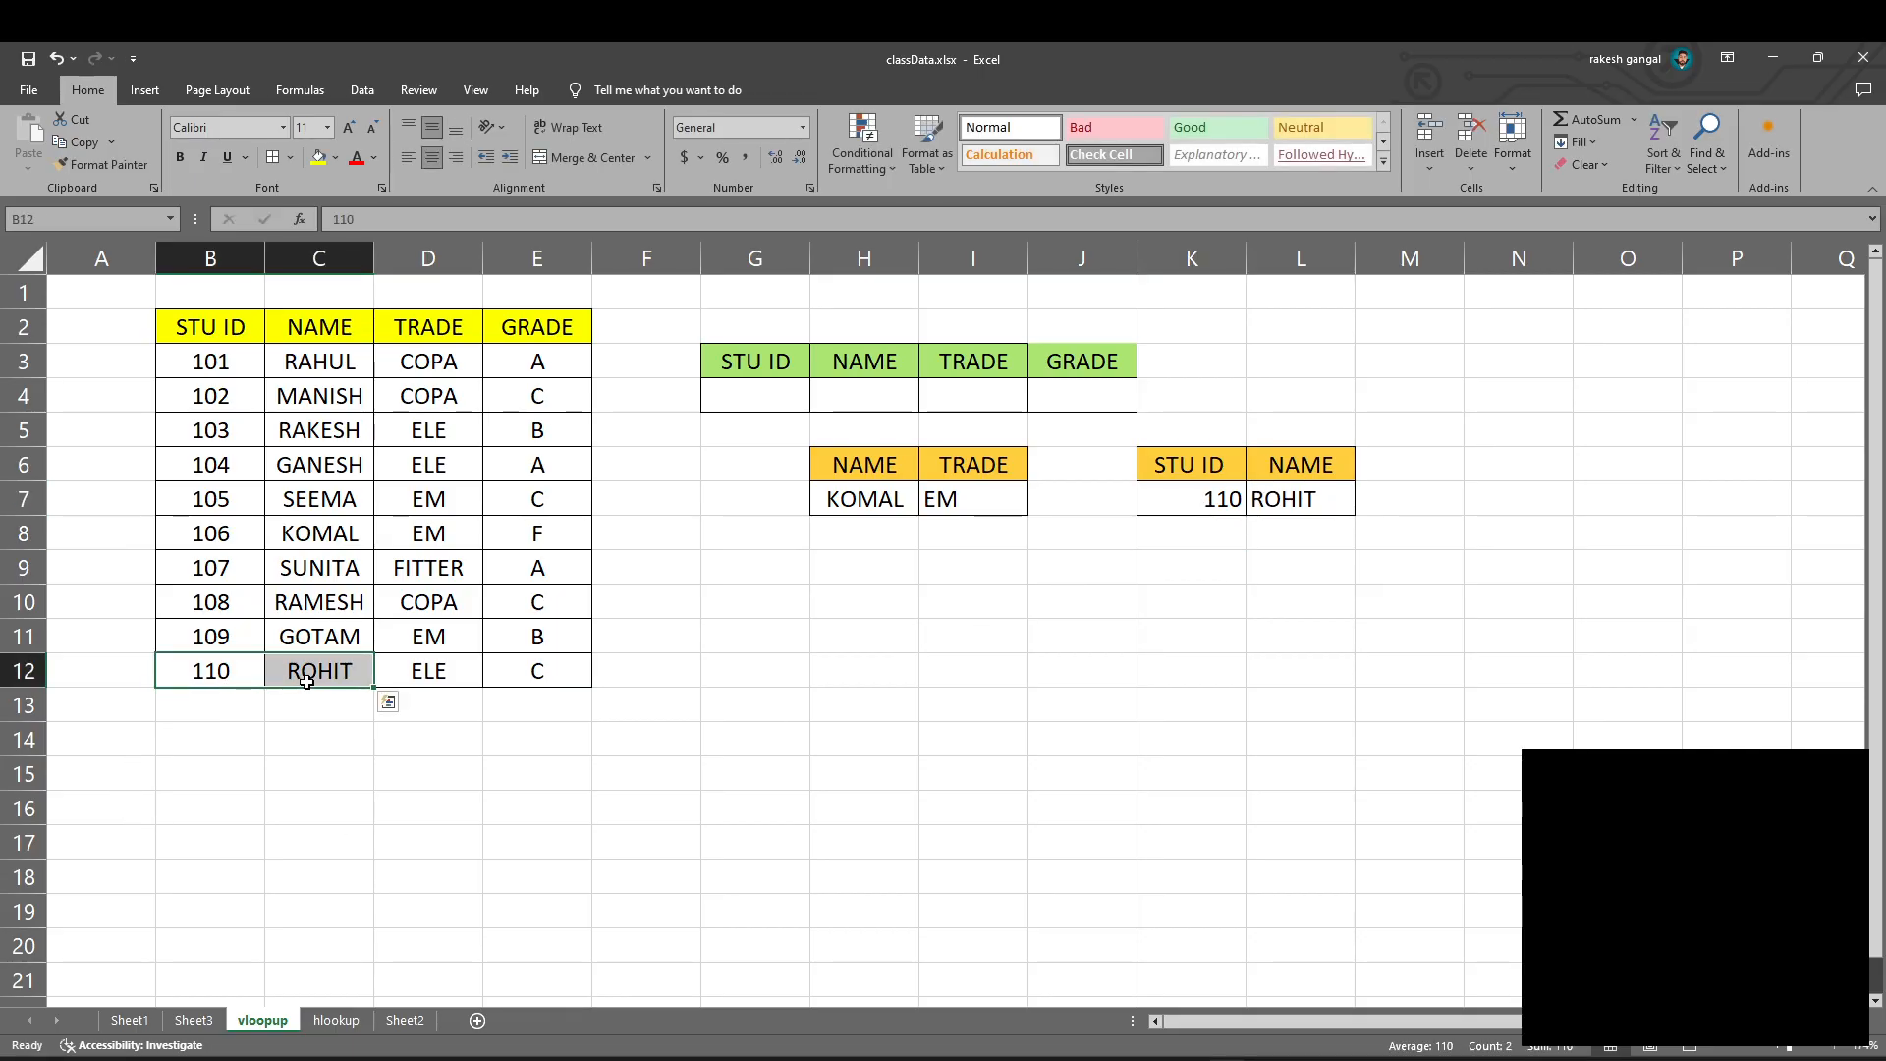
left_click(1069, 645)
left_click(1193, 501)
left_click_drag(1199, 472, 1277, 503)
left_click(1221, 542)
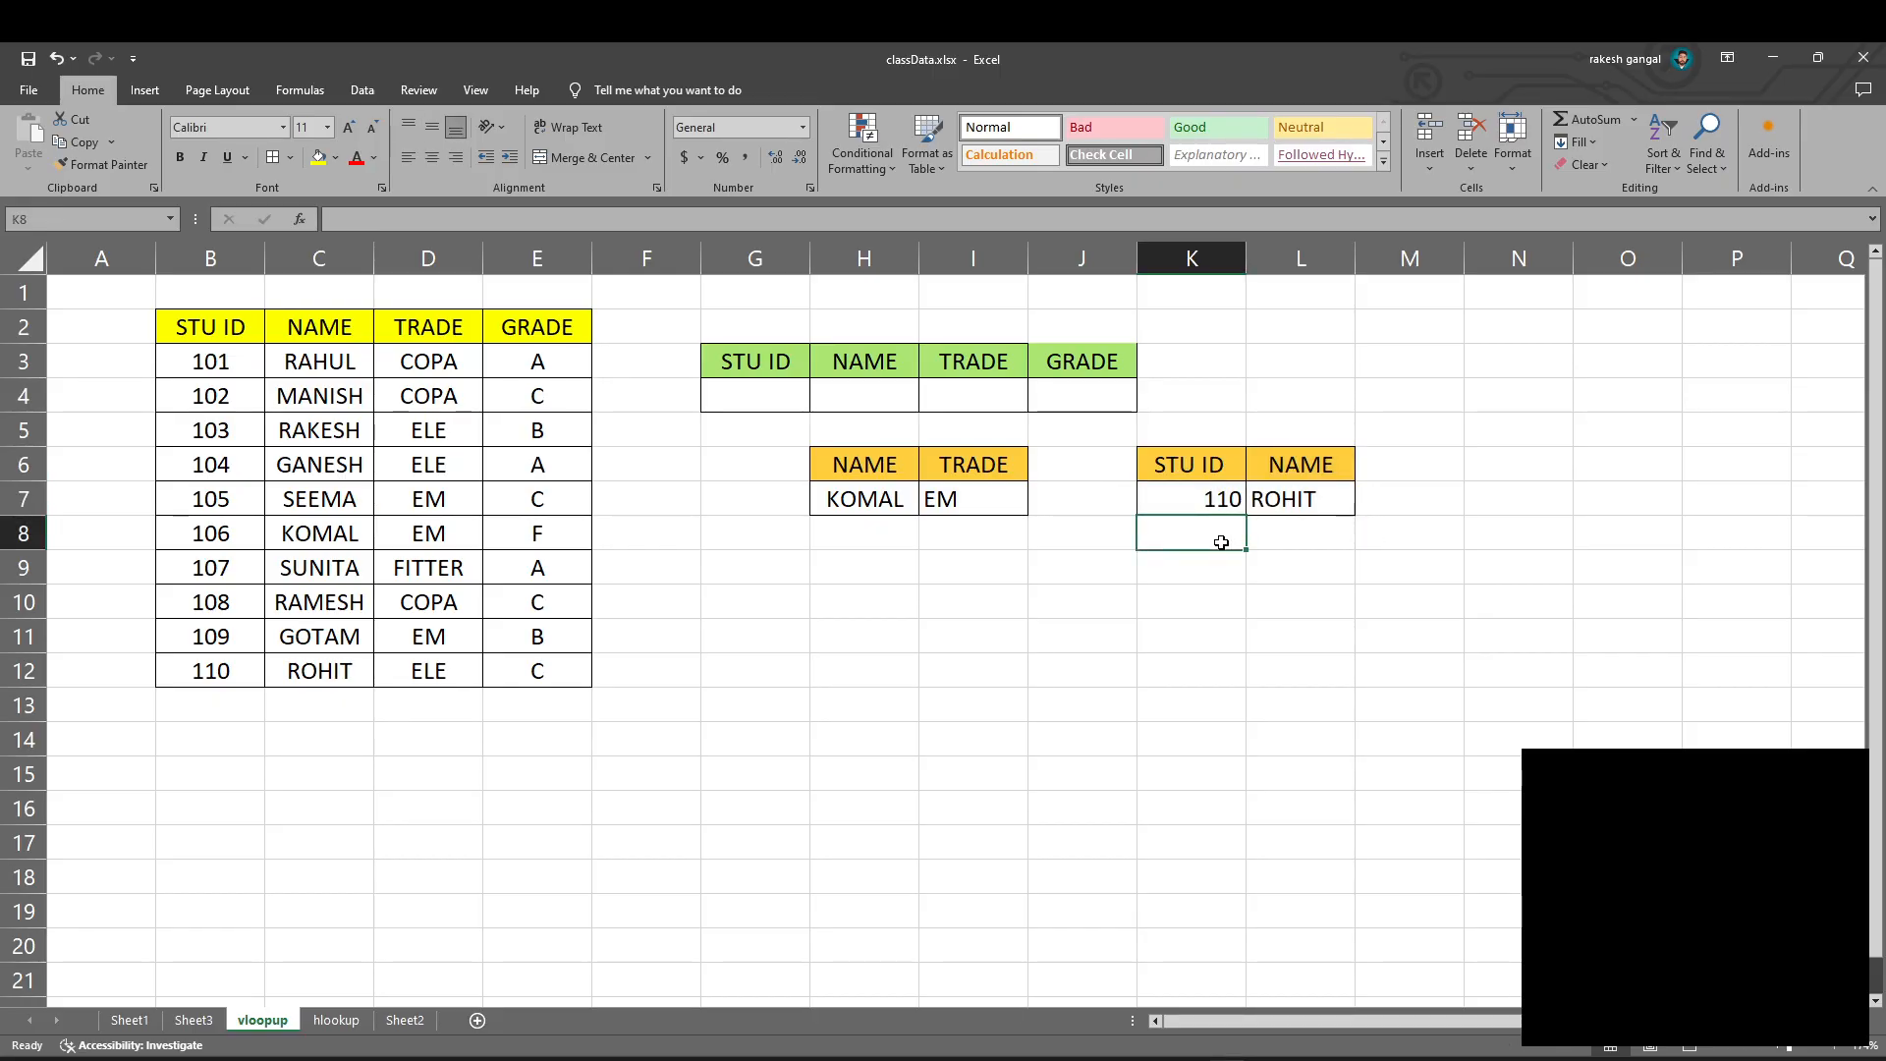
left_click(1419, 468)
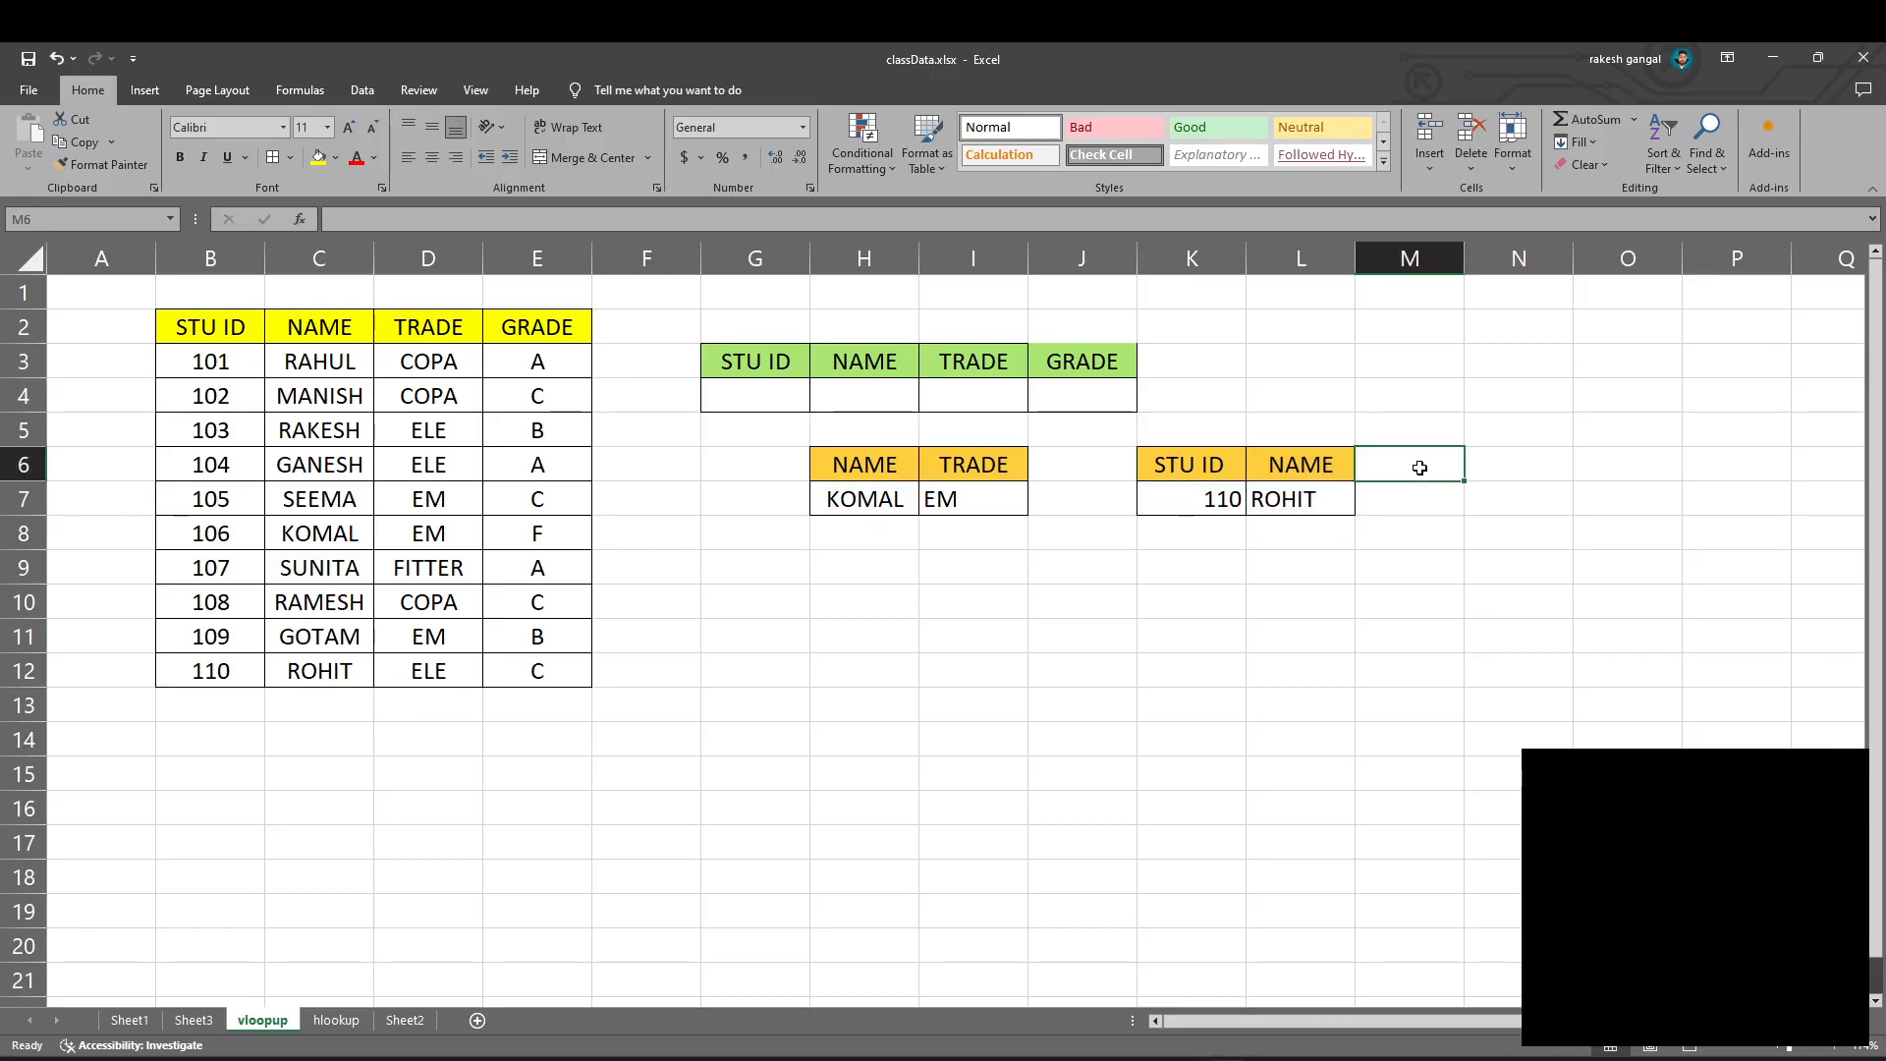
- Set the lookup ID in K7 to a two-digit ID that is missing from the student table
left_click(1221, 503)
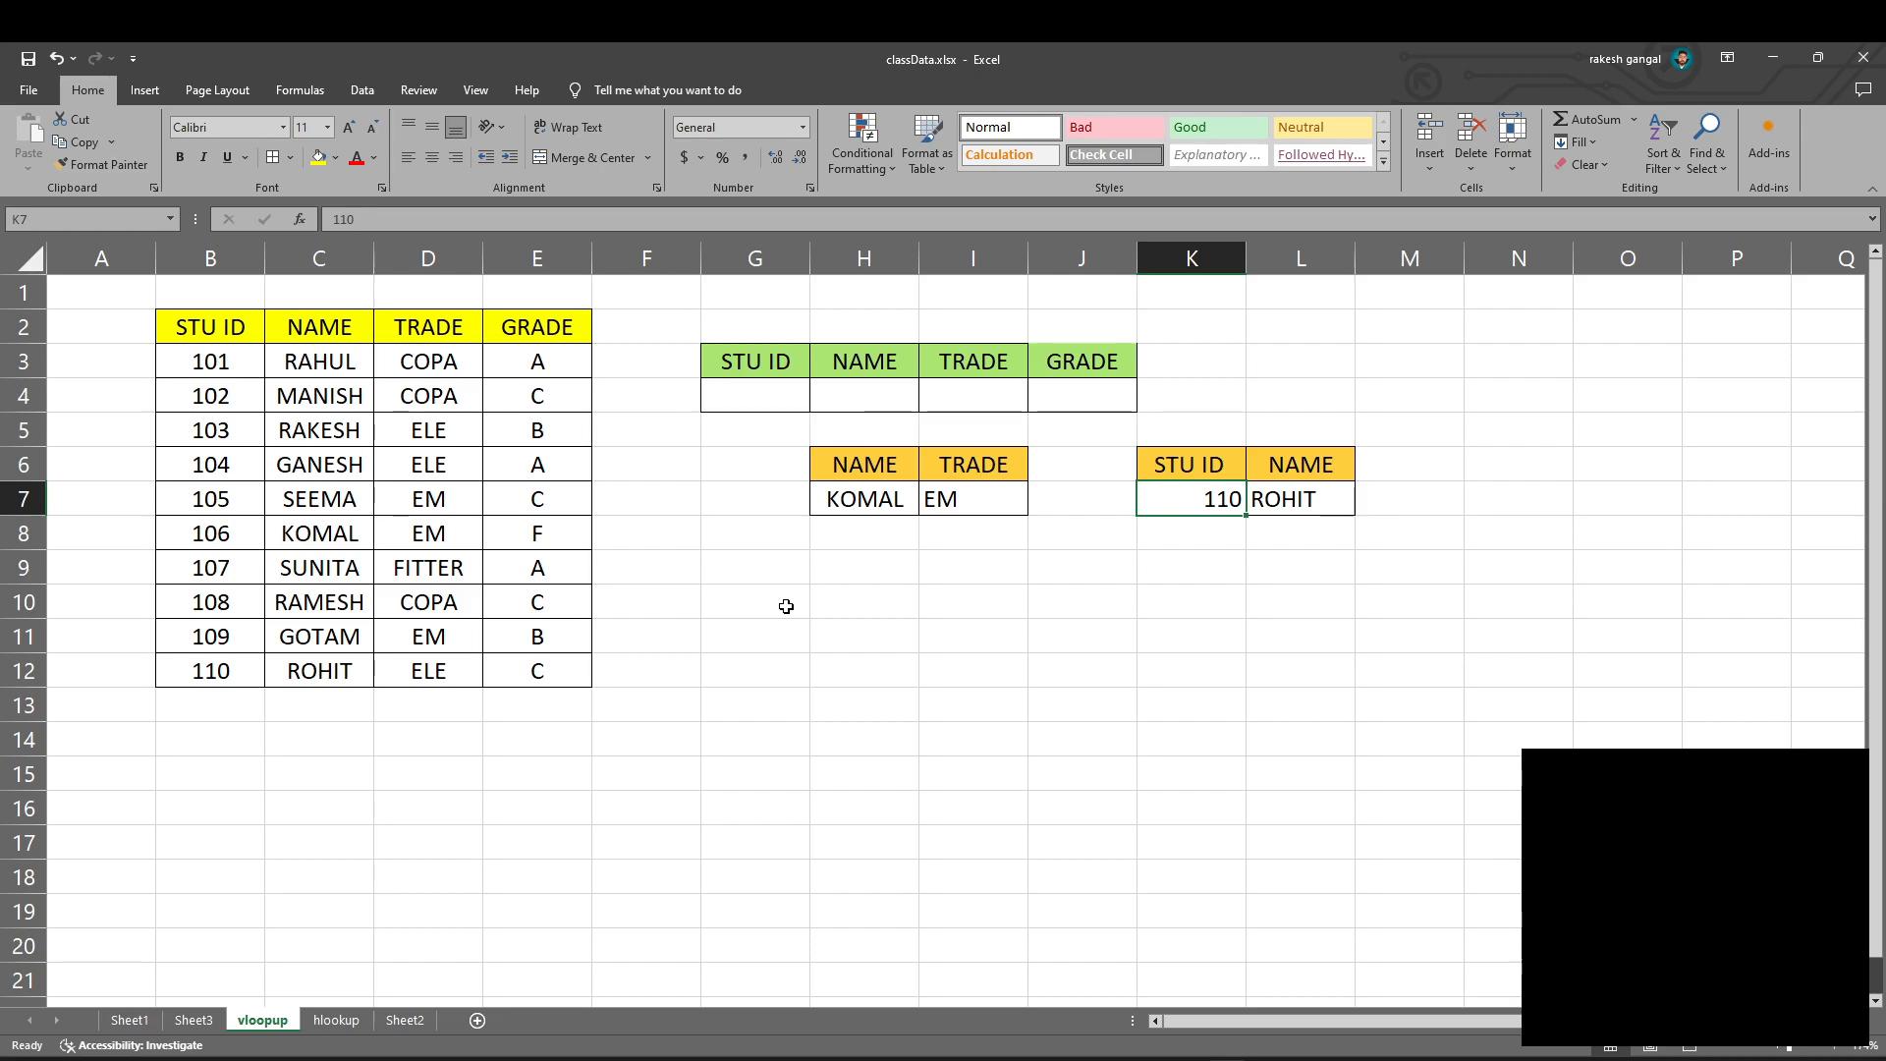
type("92")
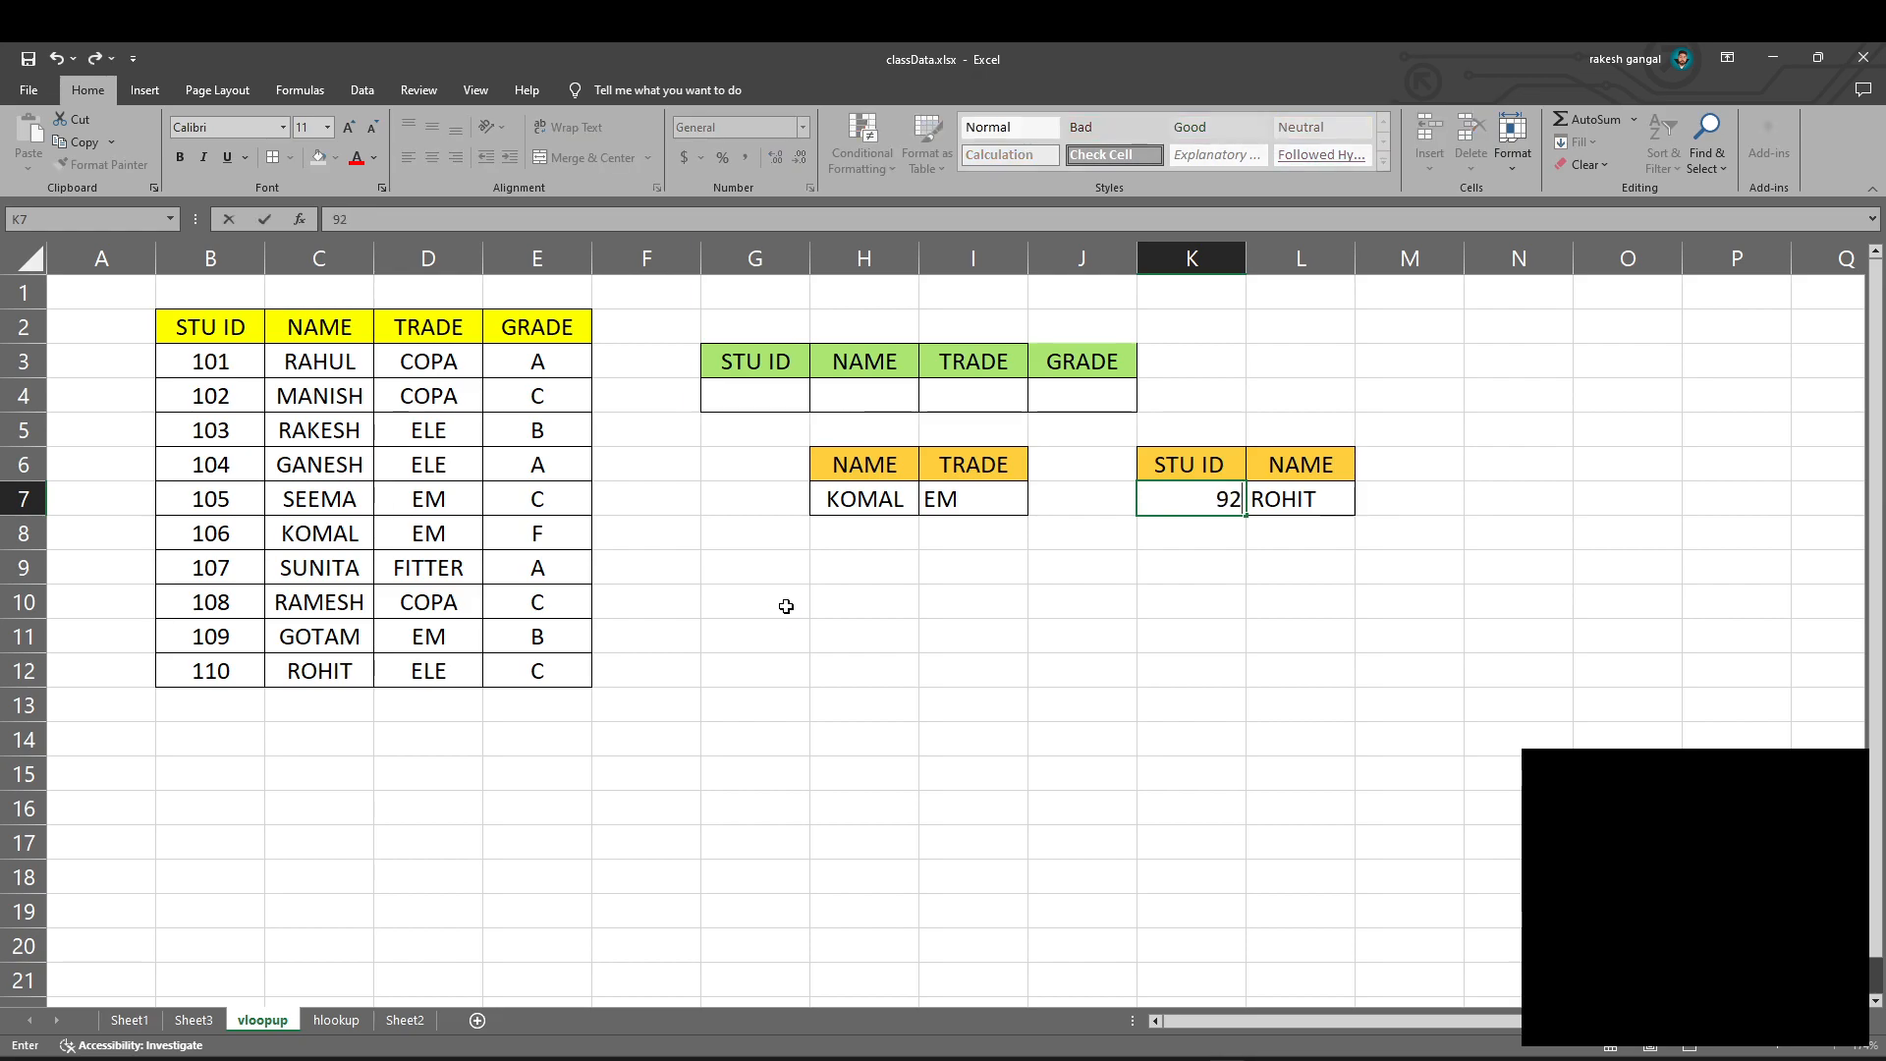
key("Return")
- Open the VLOOKUP formula in L7 for editing, directly after its equals sign
left_click(1288, 507)
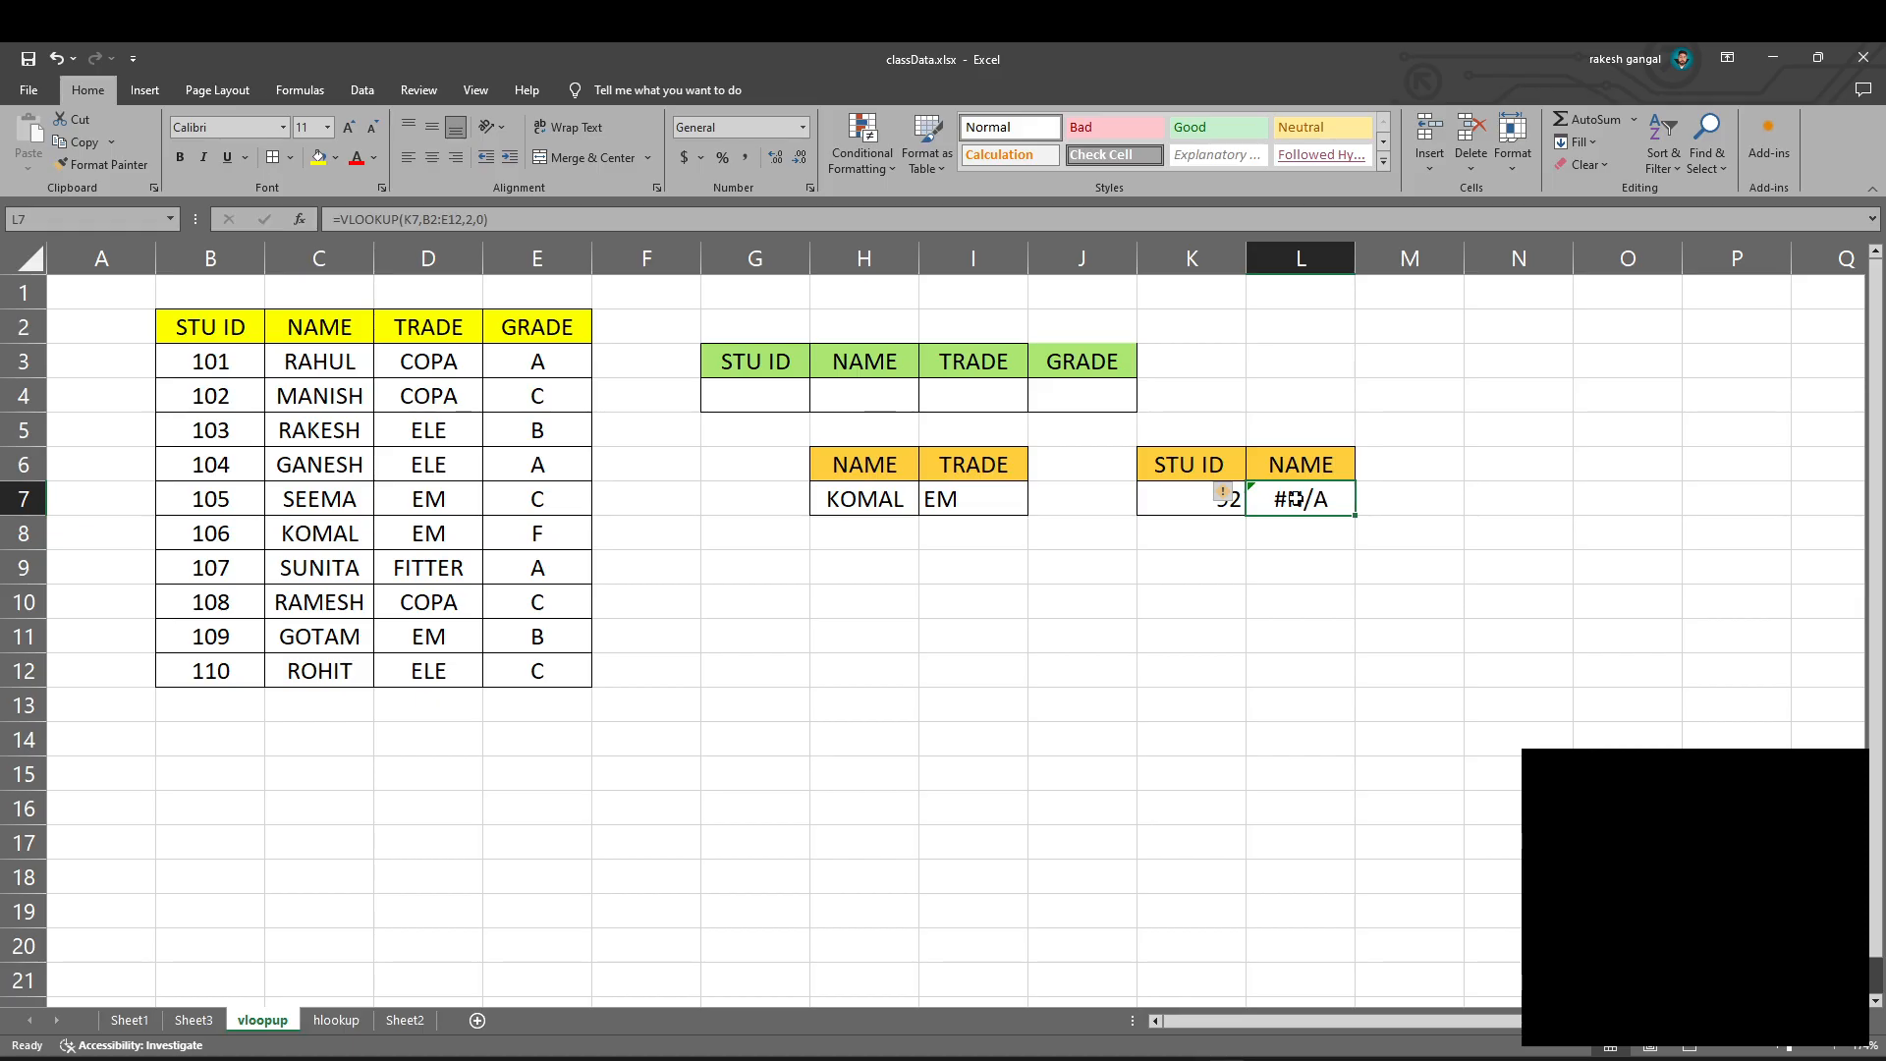
double_click(1299, 498)
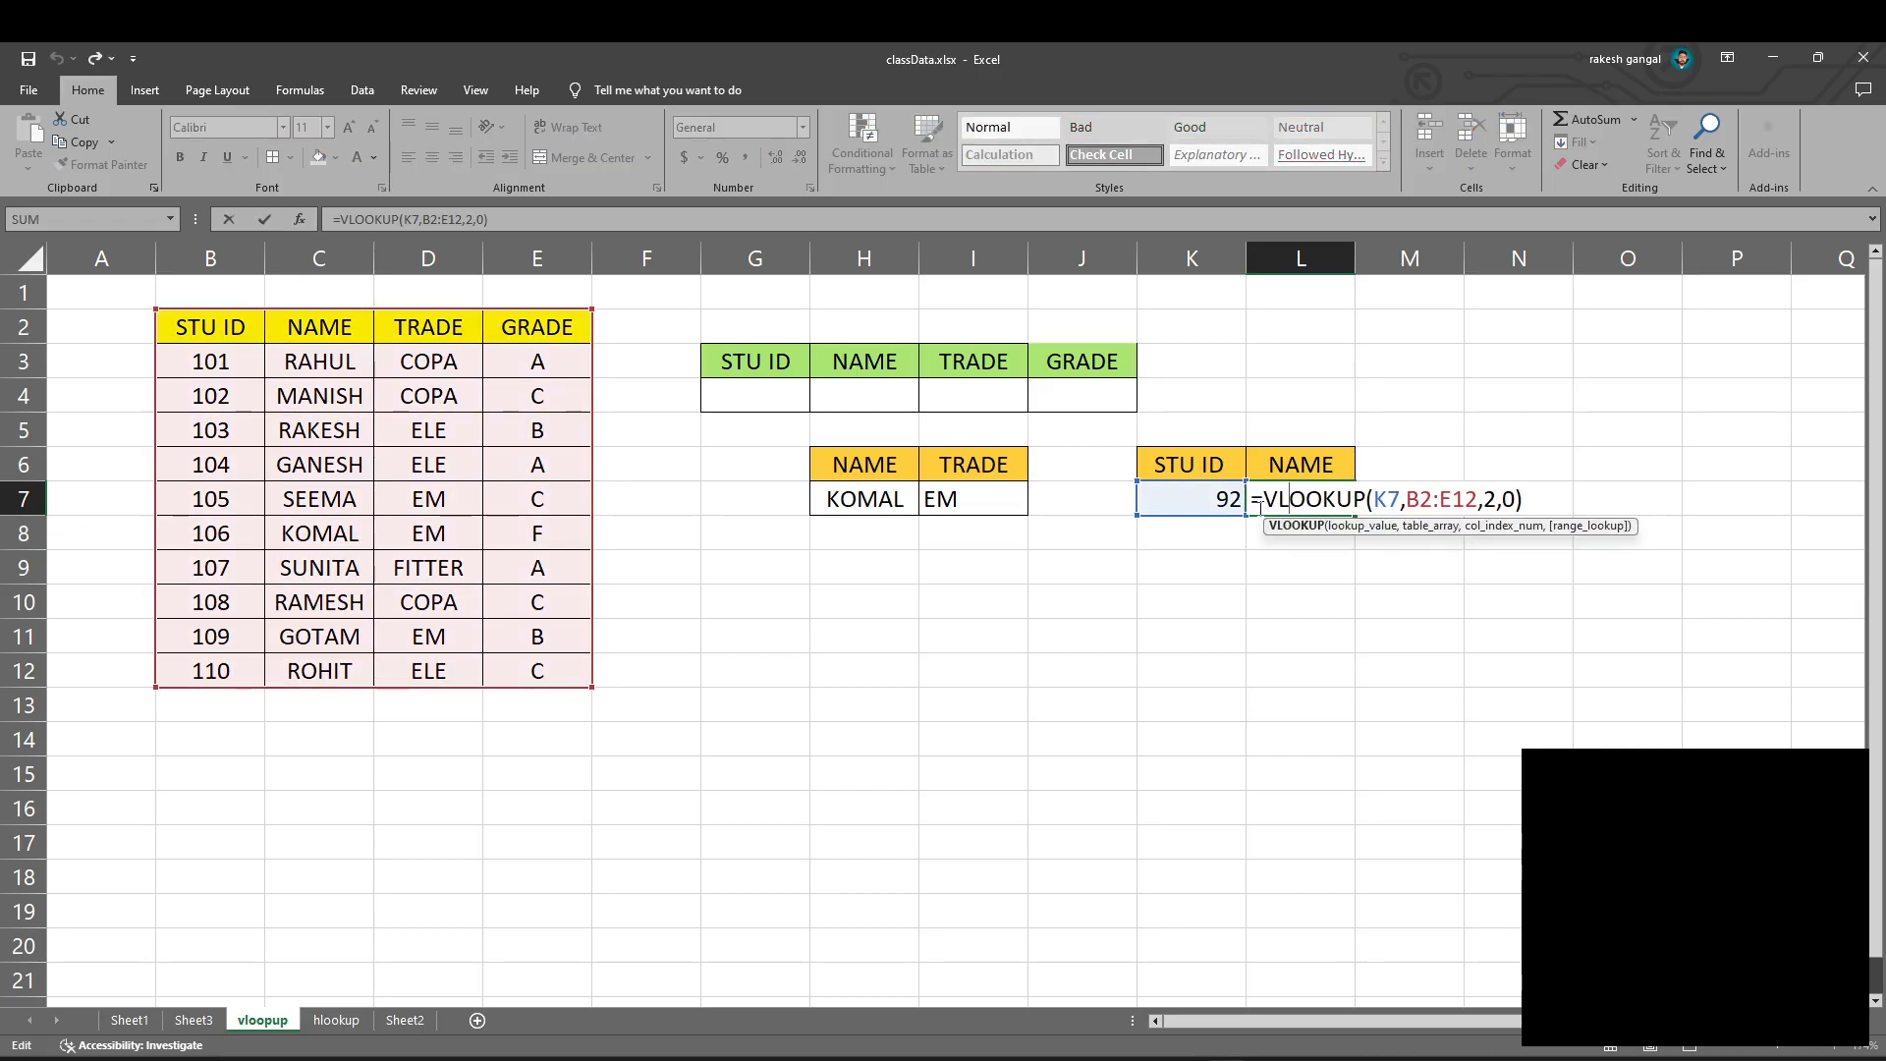
left_click(1268, 501)
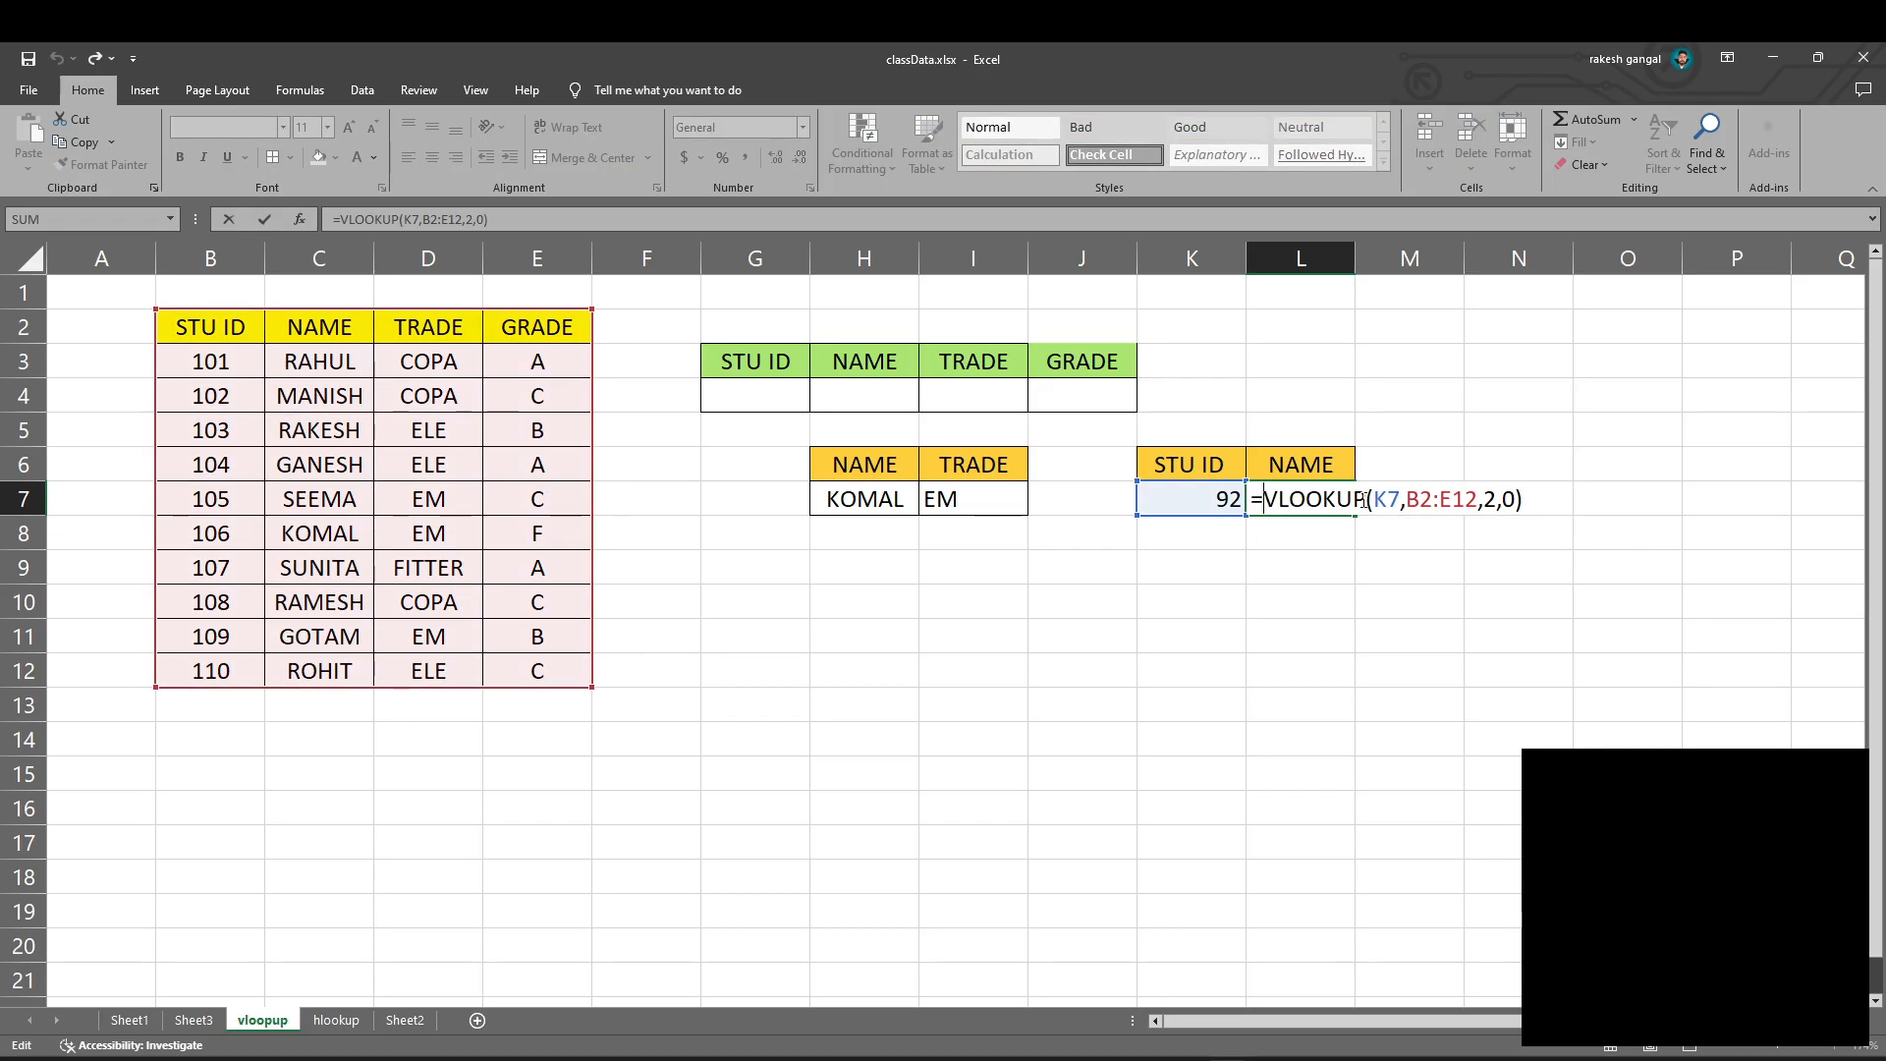
left_click(1366, 496)
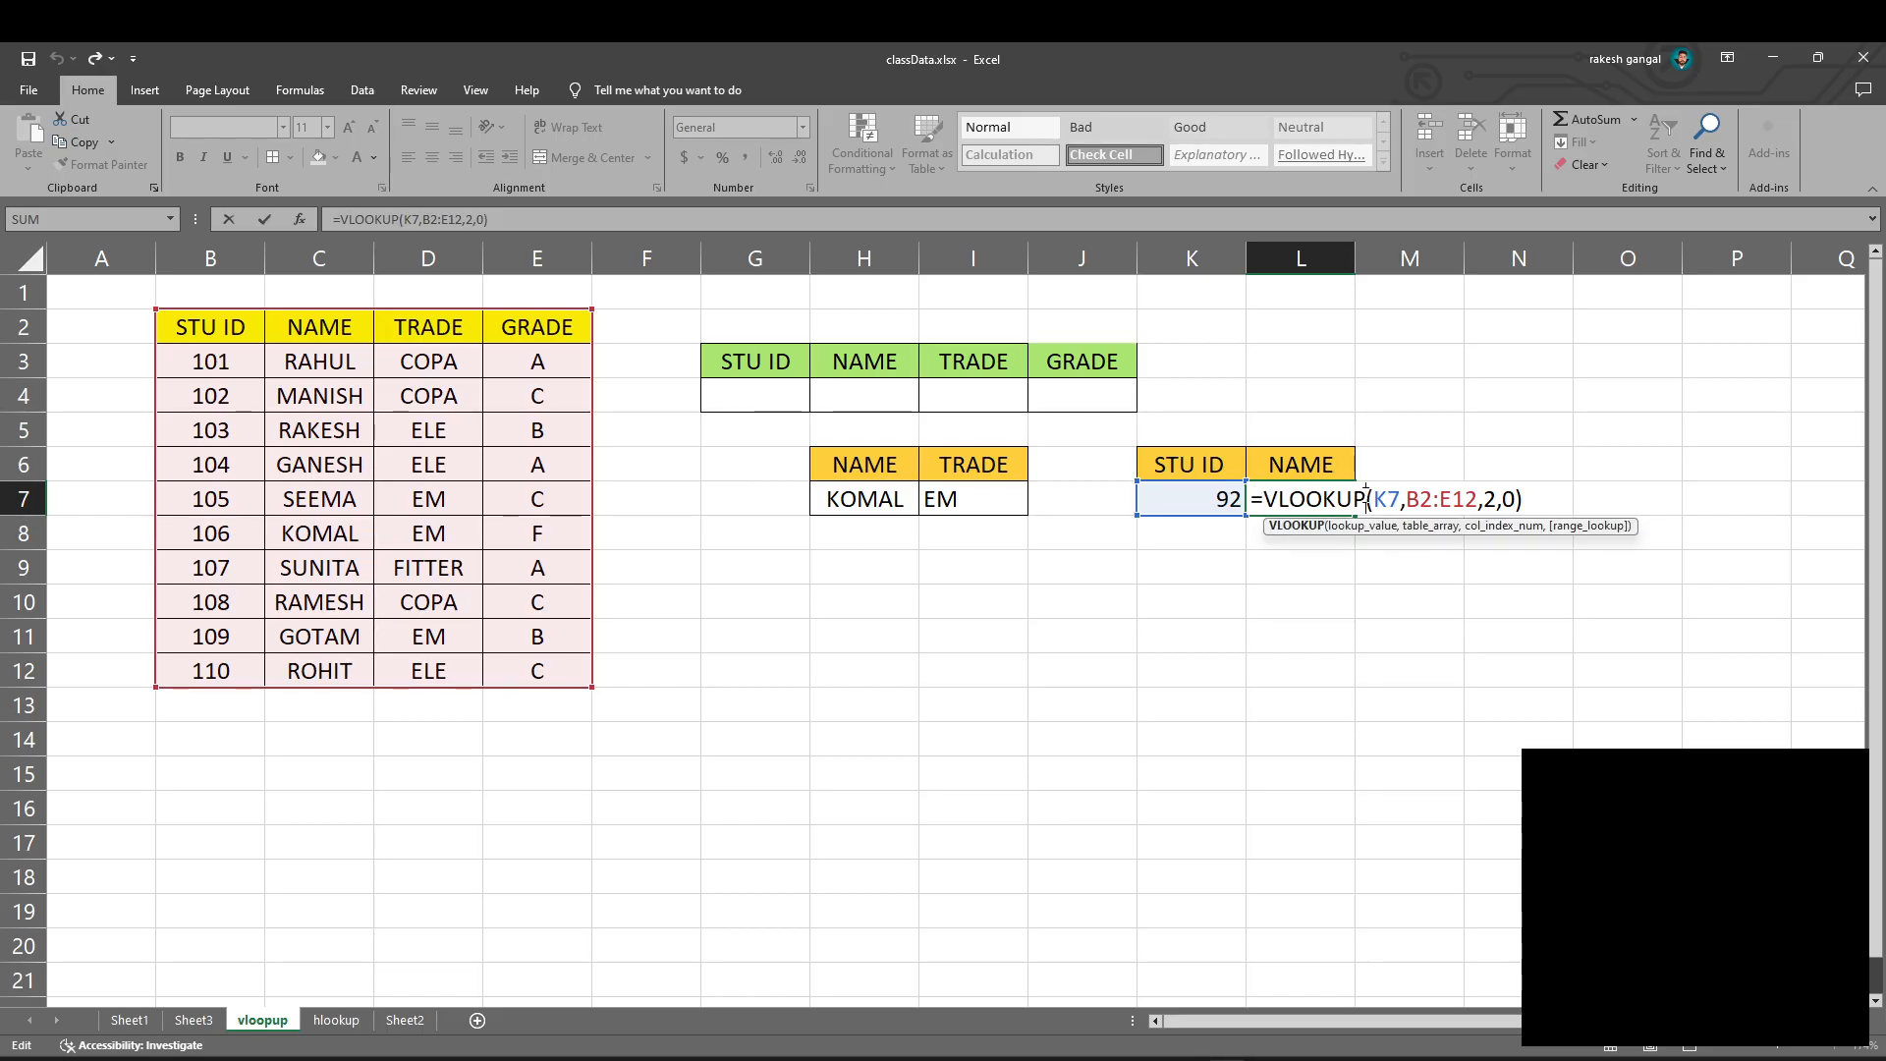
type("IF")
key("BackSpace")
key("BackSpace")
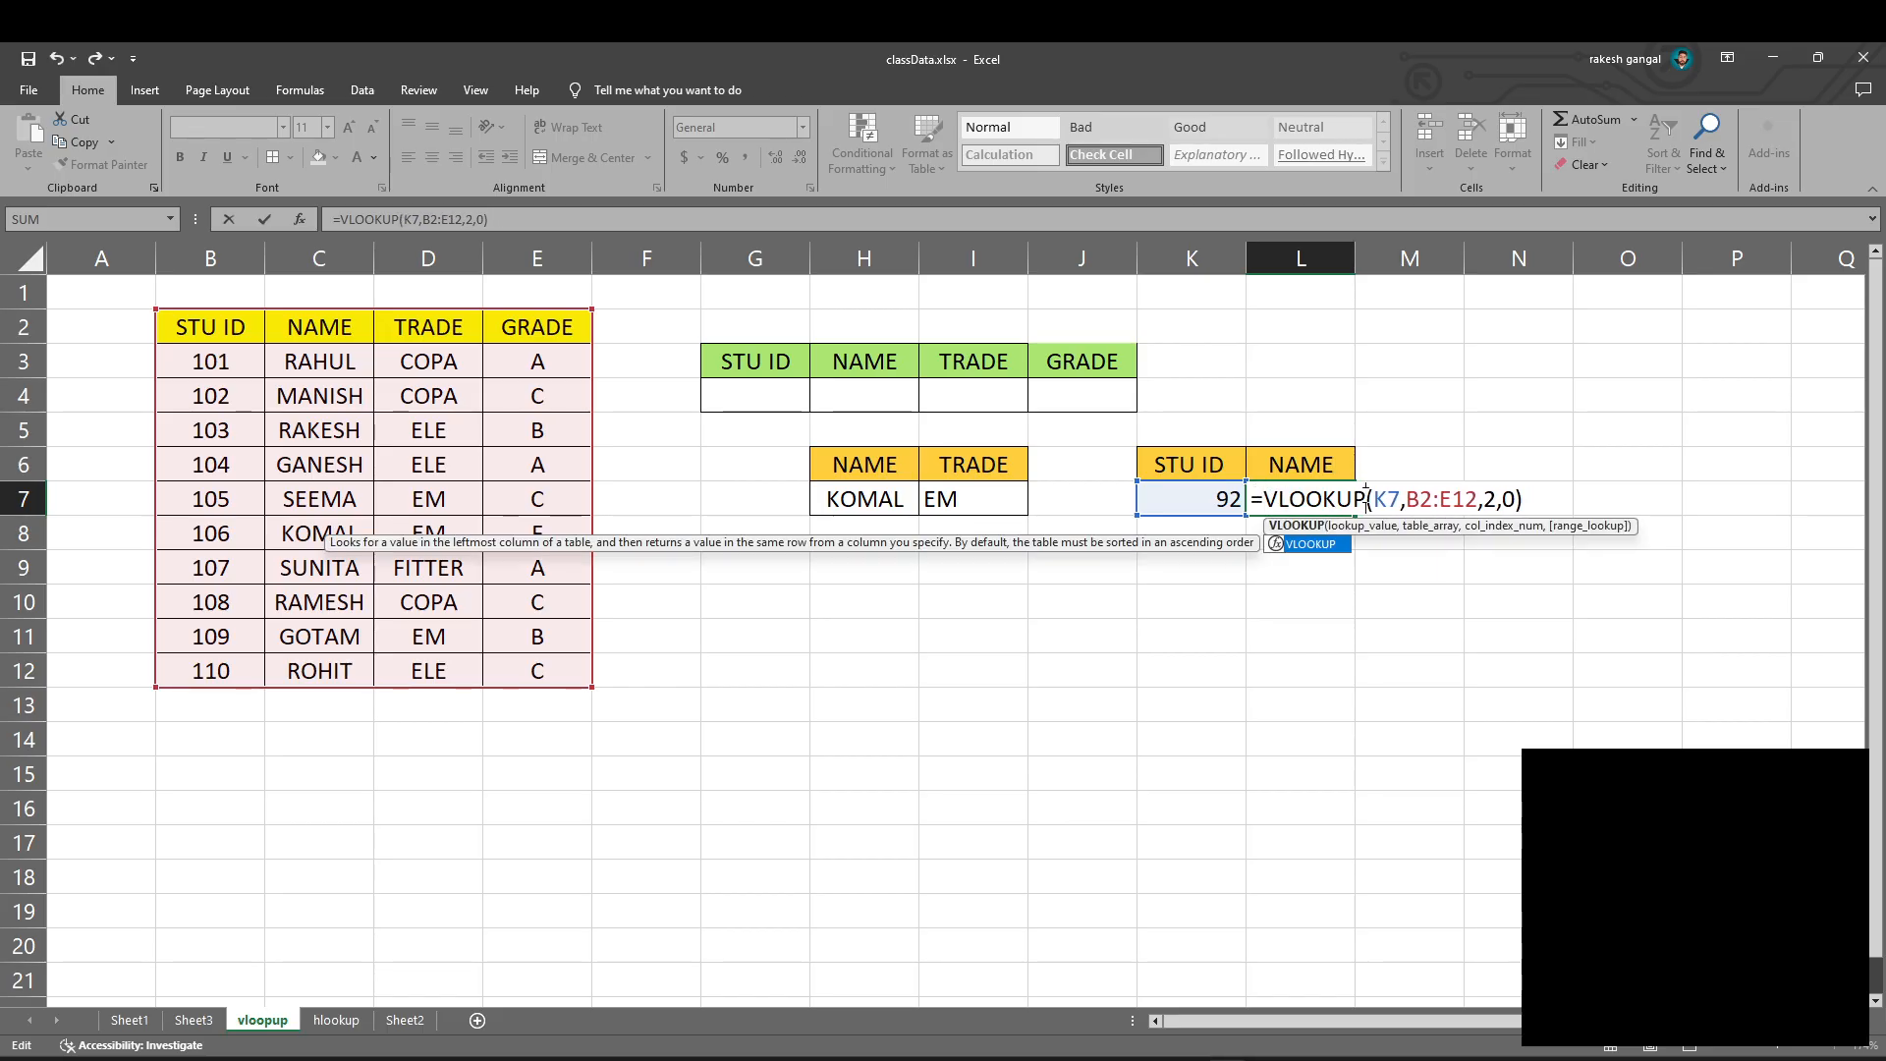
- Insert the IFERROR function with its opening parenthesis in front of VLOOKUP in the L7 formula
key("Left")
key("Left")
key("Left")
key("Left")
key("Left")
key("Left")
key("Left")
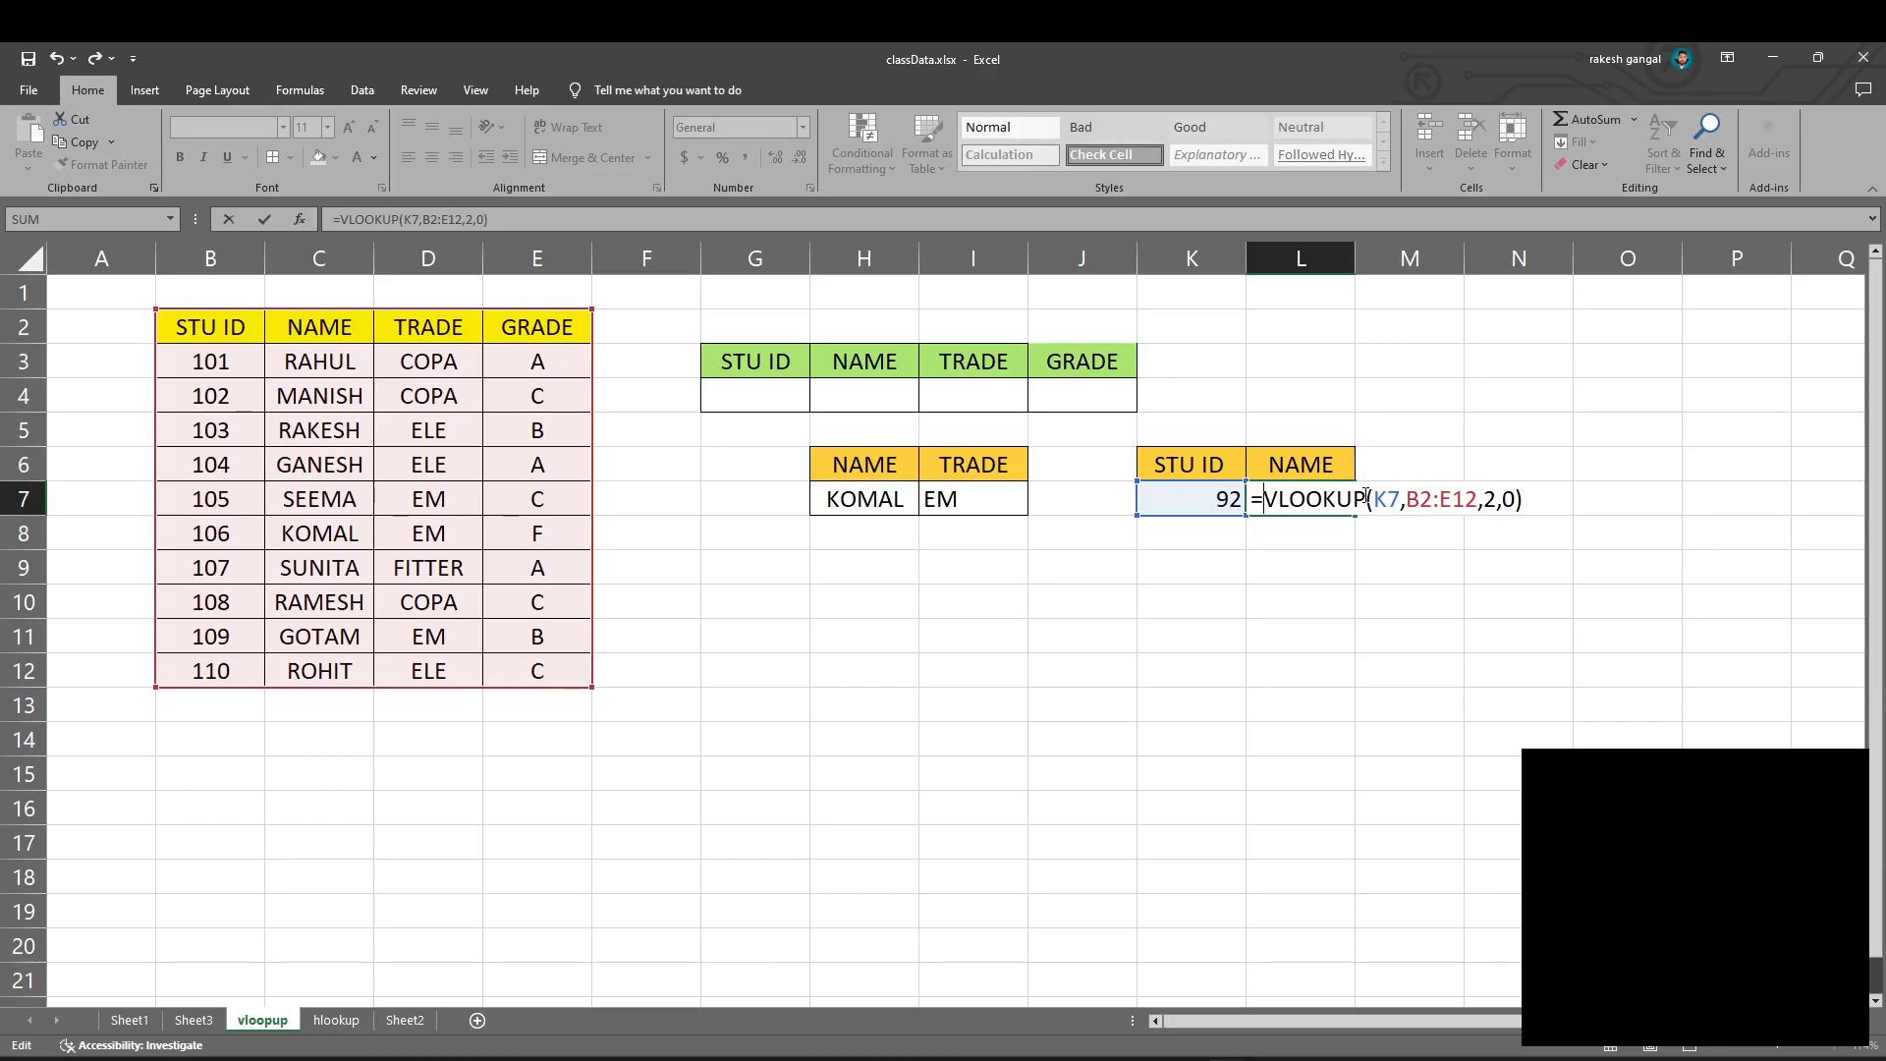
type("IFEE")
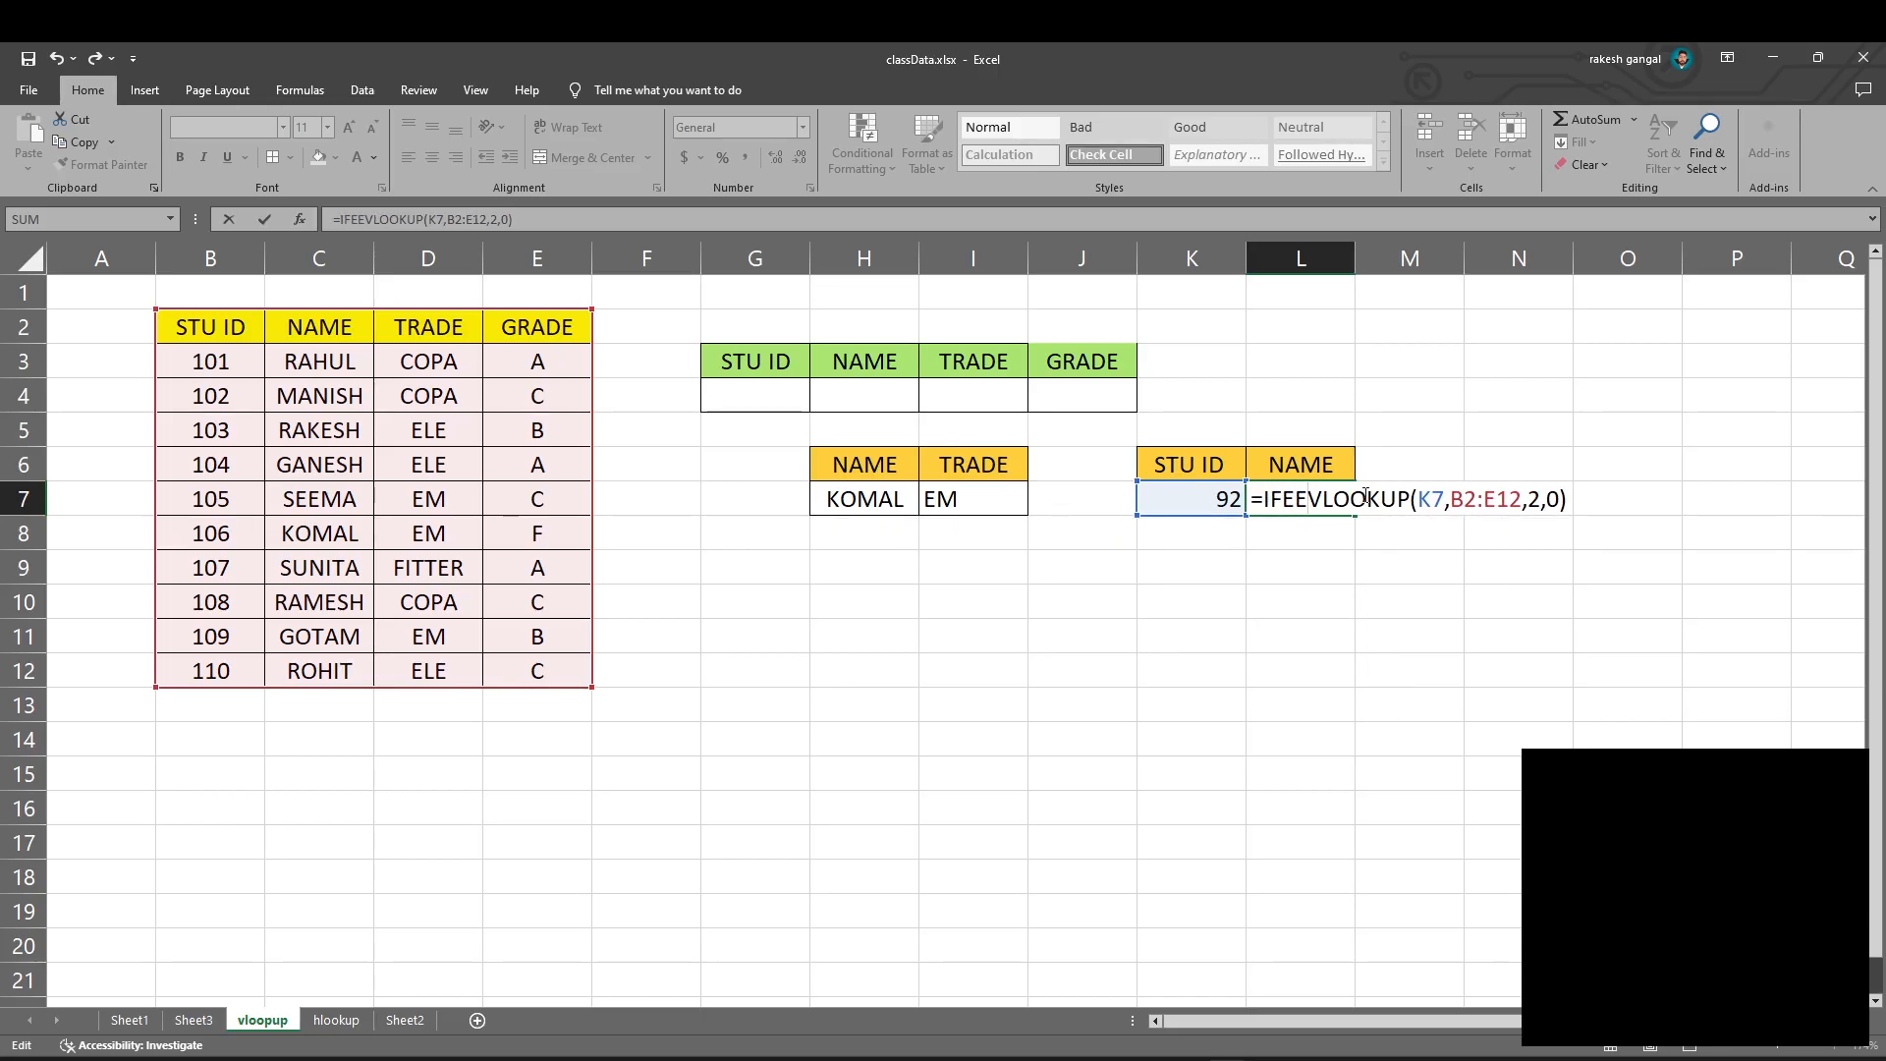
key("BackSpace")
key("Tab")
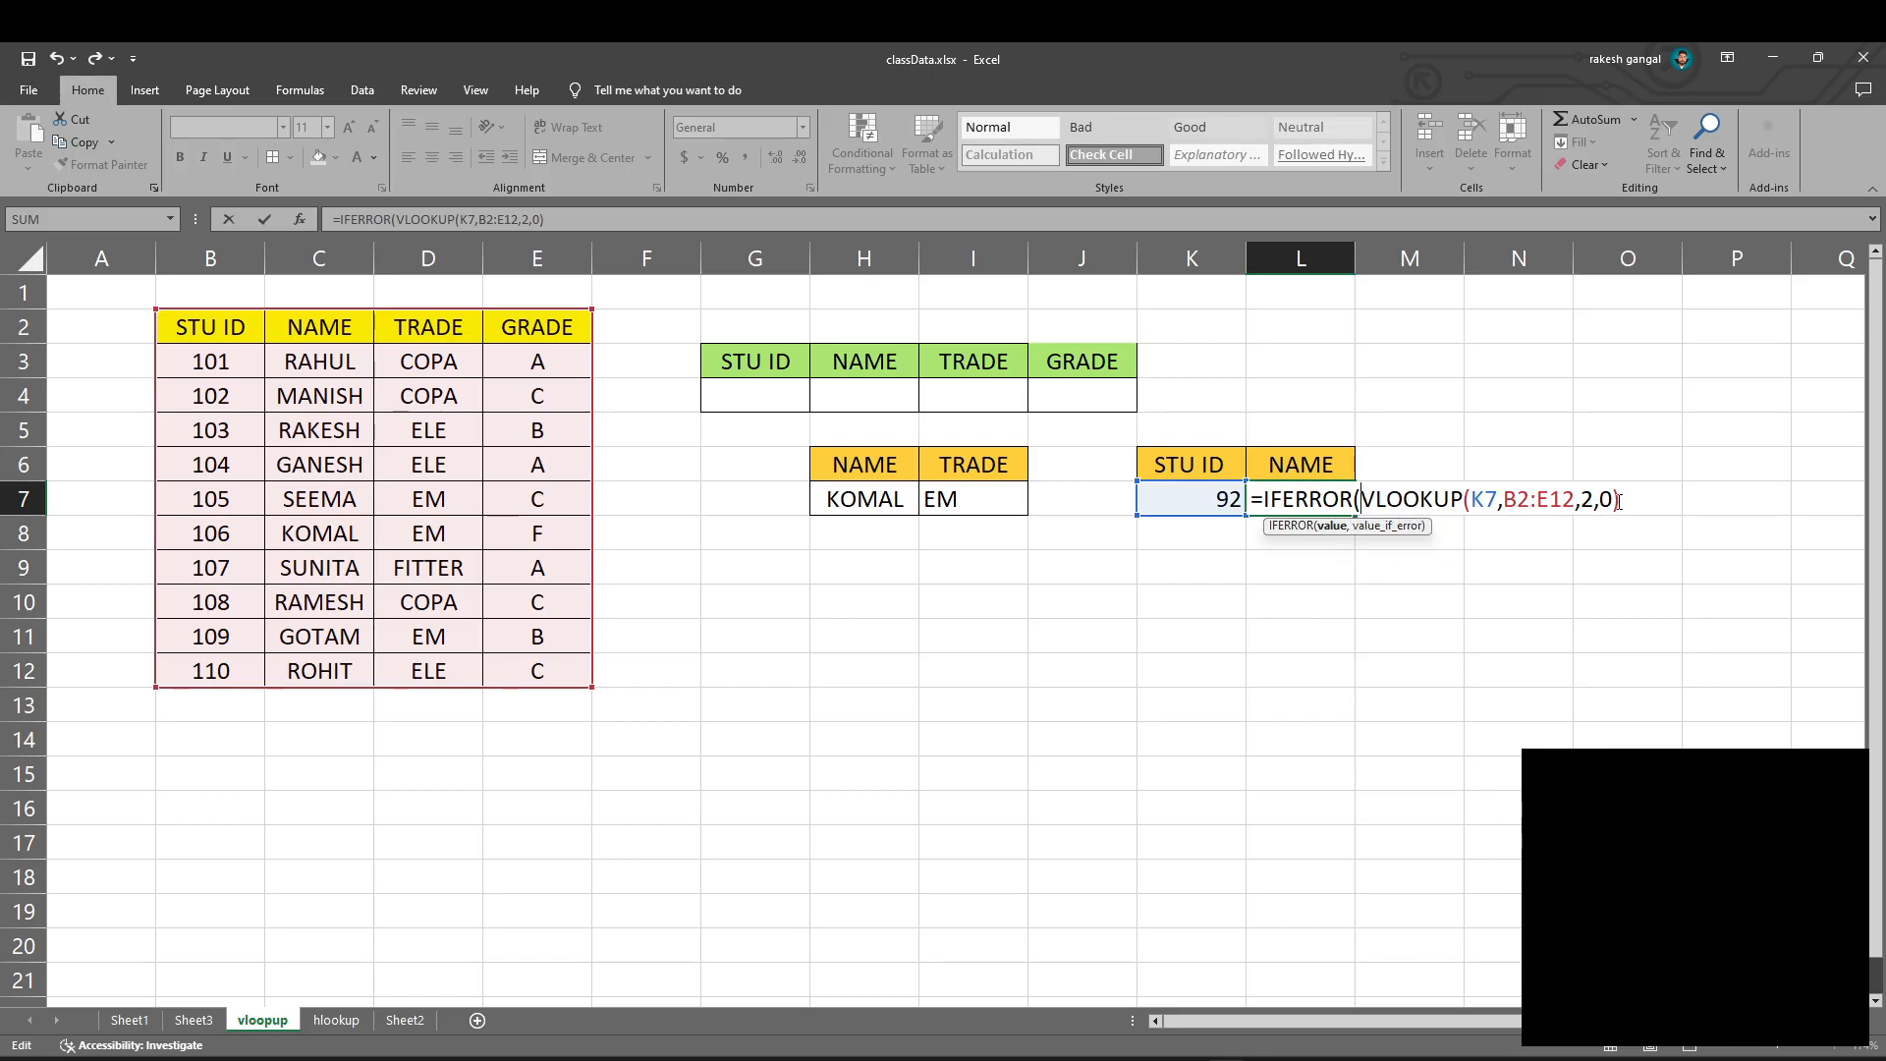
- Complete the L7 formula with "Not Found" as the error value: =IFERROR(VLOOKUP(K7,B2:E12,2,0),"Not Found")
type(",")
type("\"\"")
type("KO")
key("BackSpace")
key("BackSpace")
key("Right")
key("BackSpace")
key("Left")
type("Not Found\"")
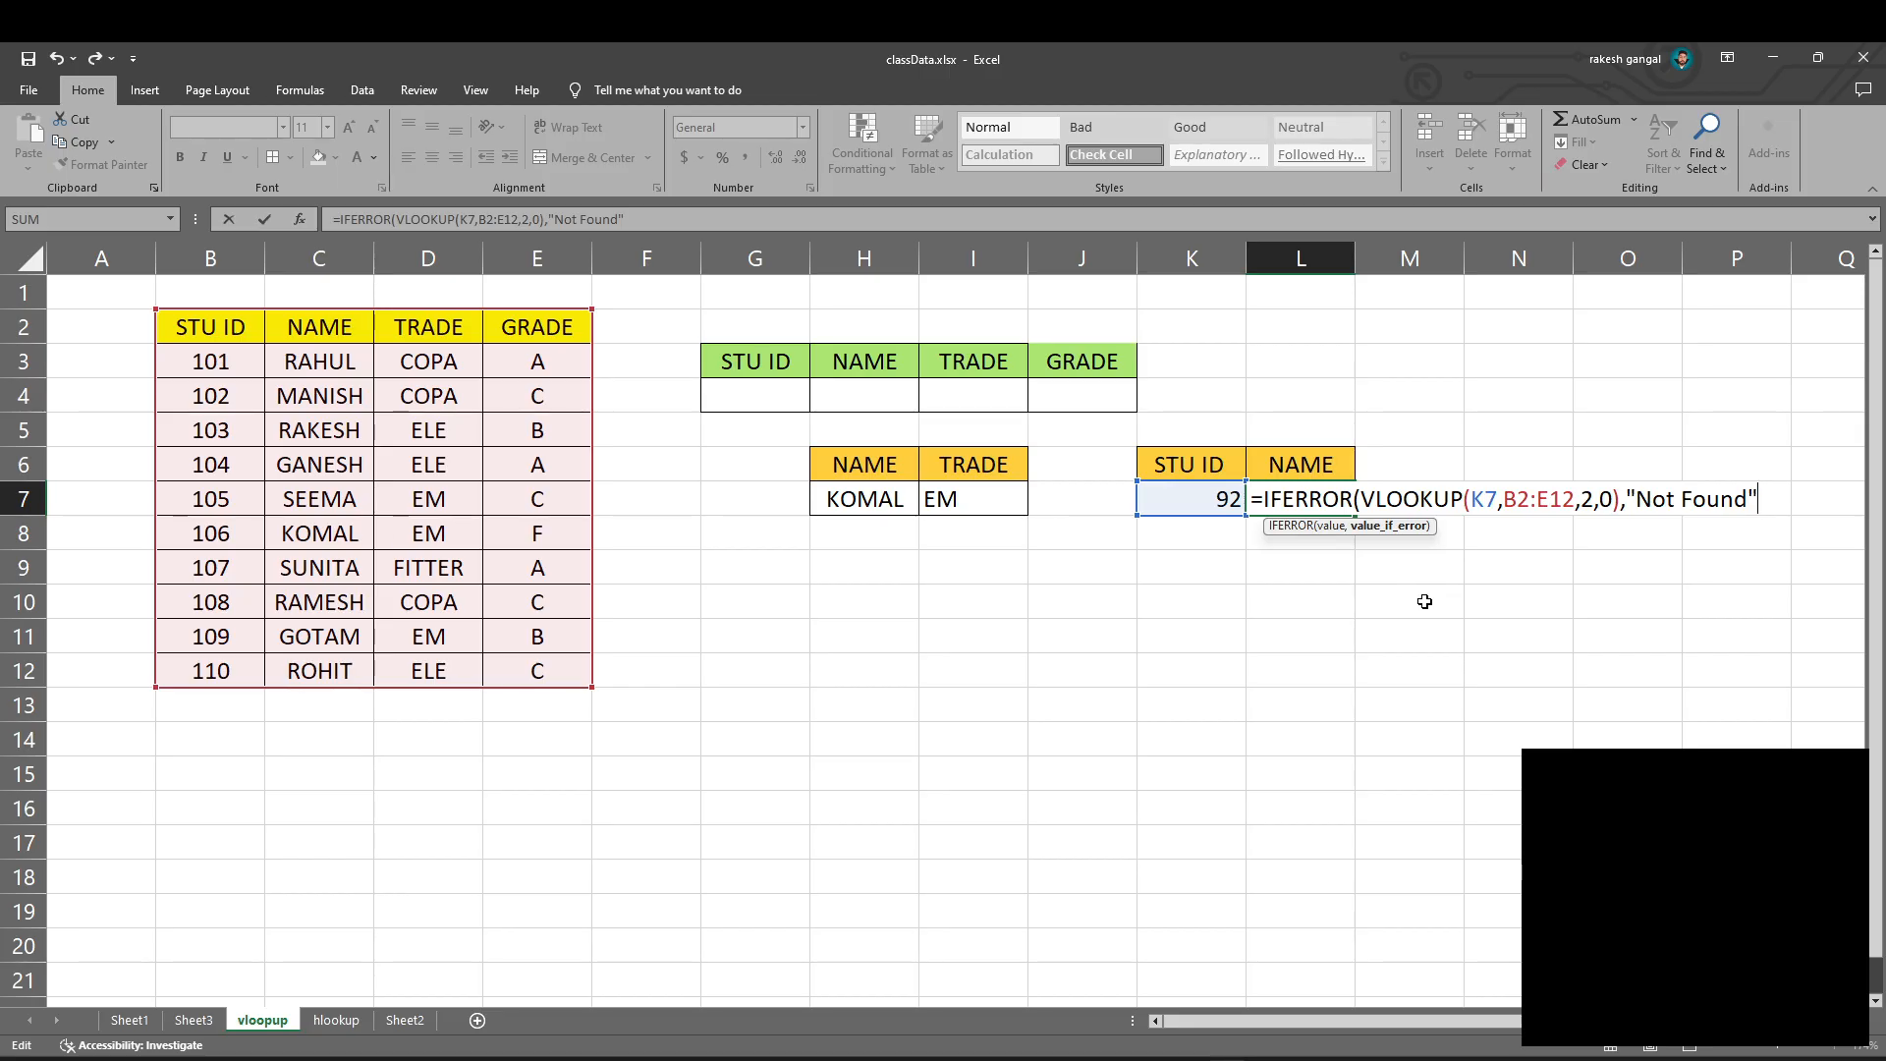
type(")")
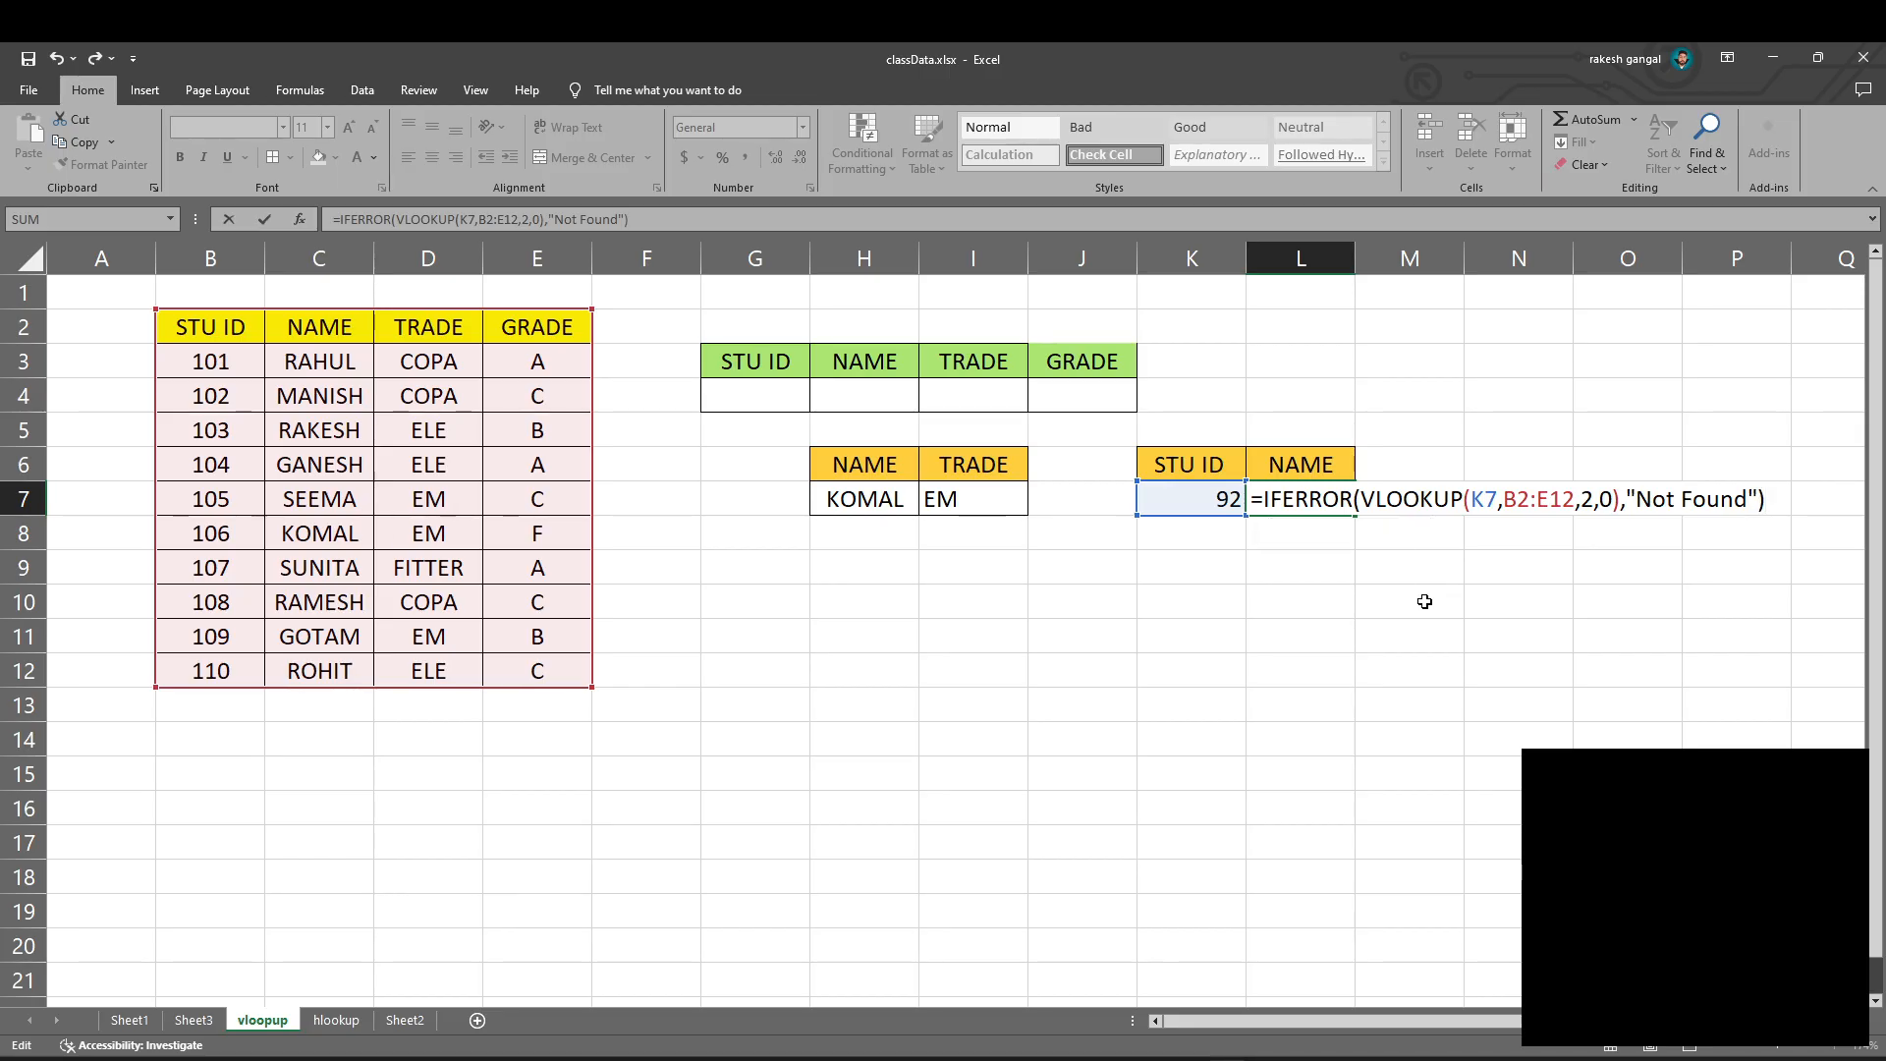
key("Return")
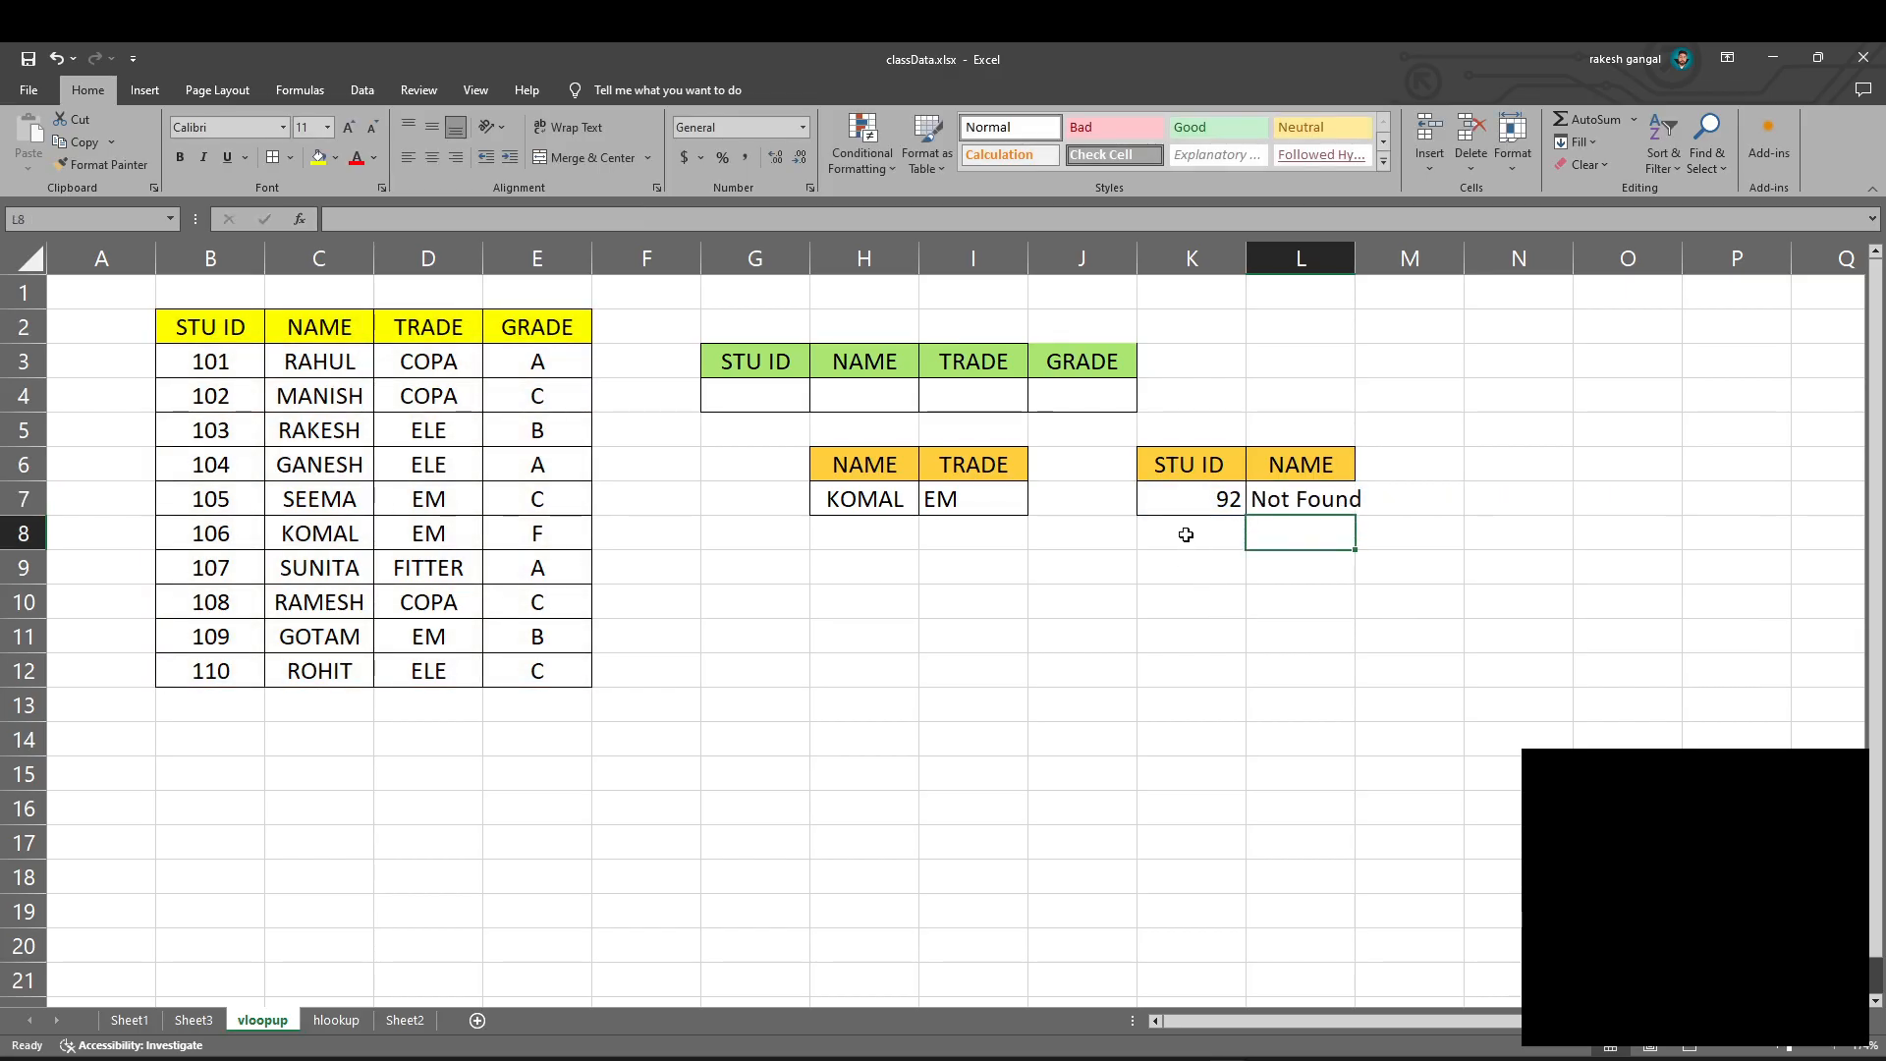
- Set the lookup ID in K7 back to the student ID from B3 to test the IFERROR formula
left_click(1208, 503)
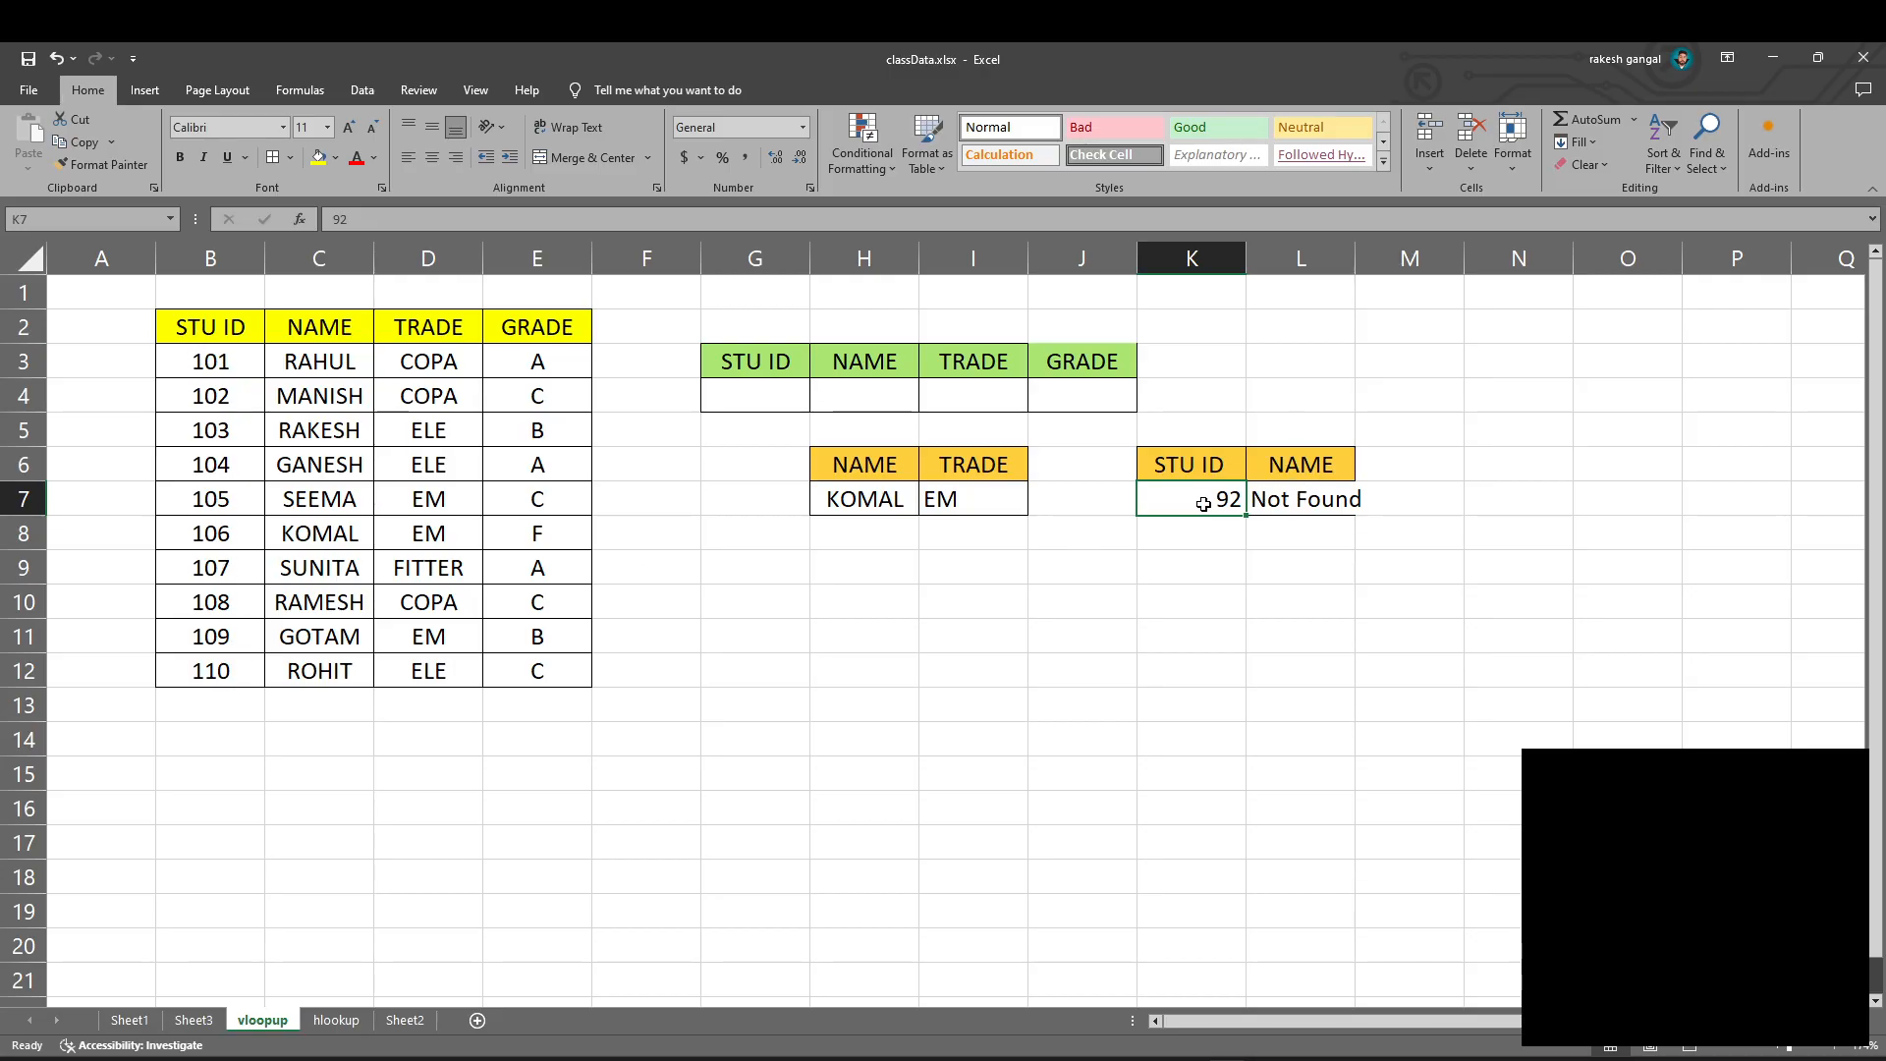
type("101")
key("Return")
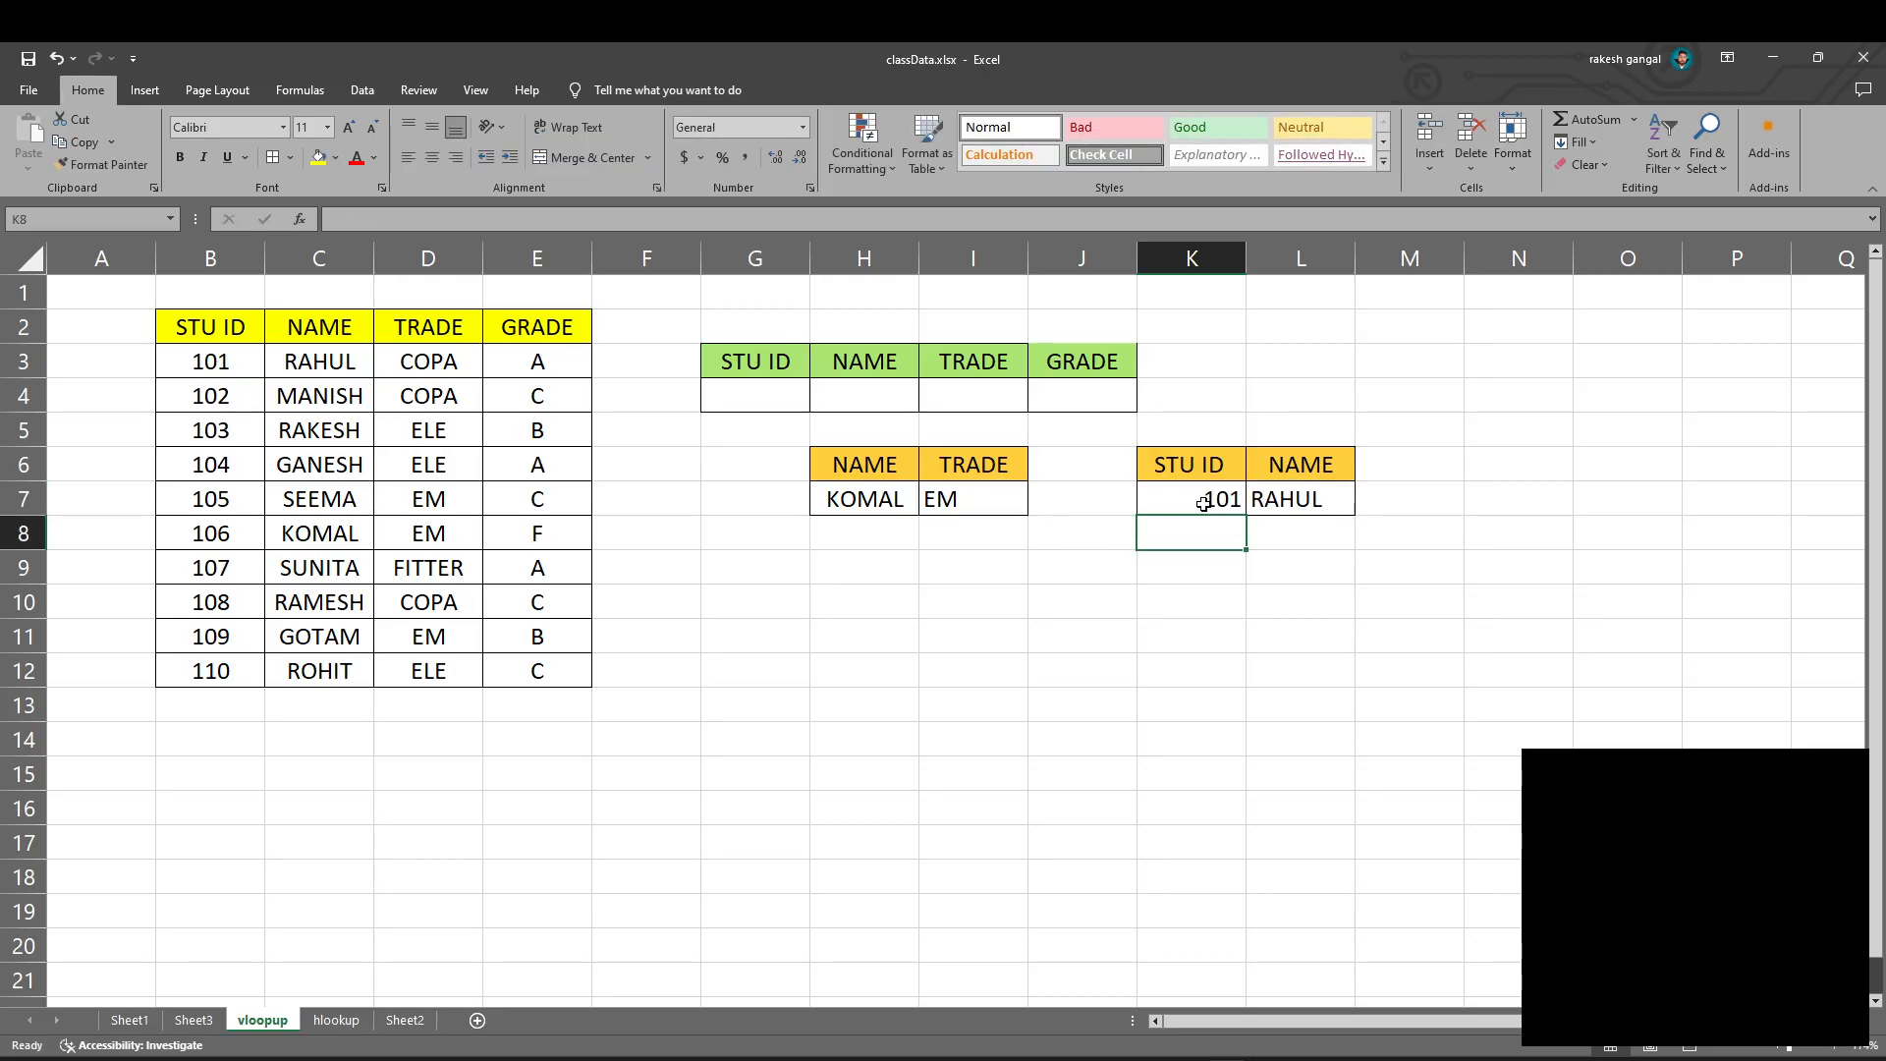
- Test the IFERROR lookup with the missing student IDs 93, 002 and 201 in K7, one after another
left_click(1203, 503)
type("93")
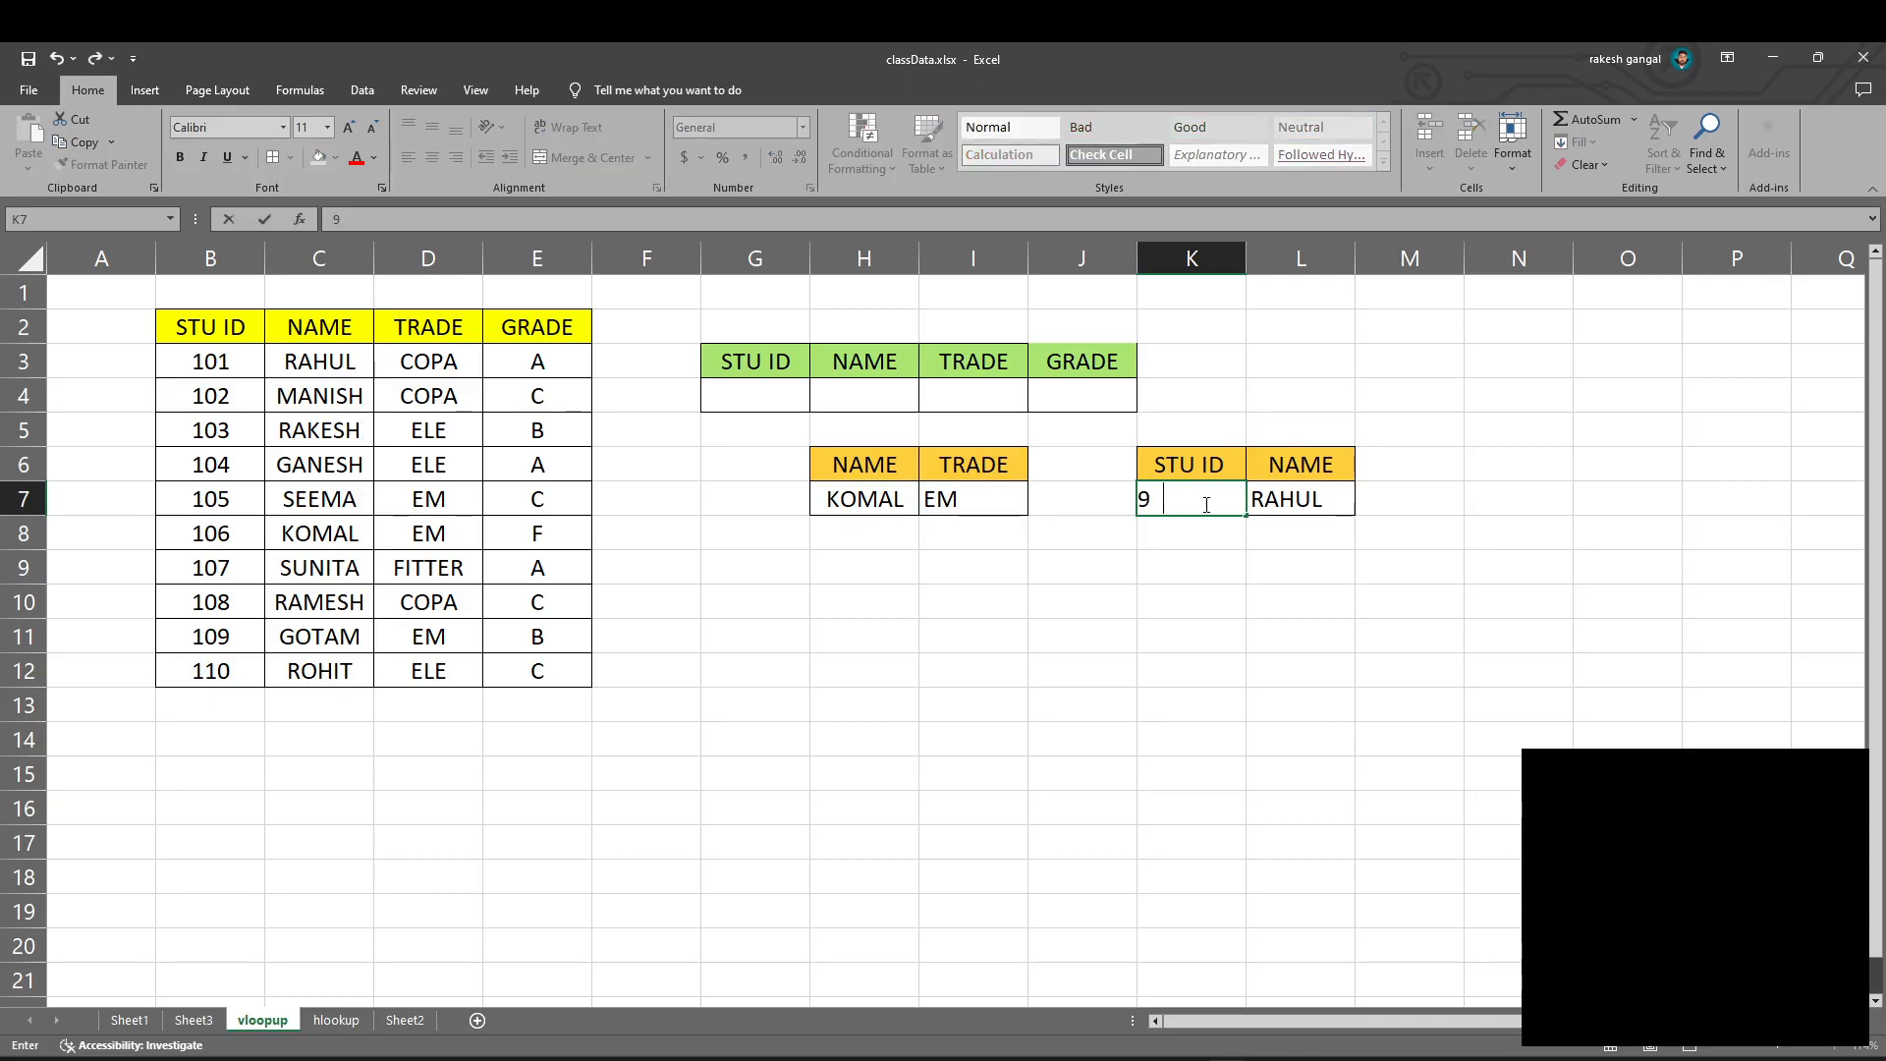
key("Return")
left_click(1203, 503)
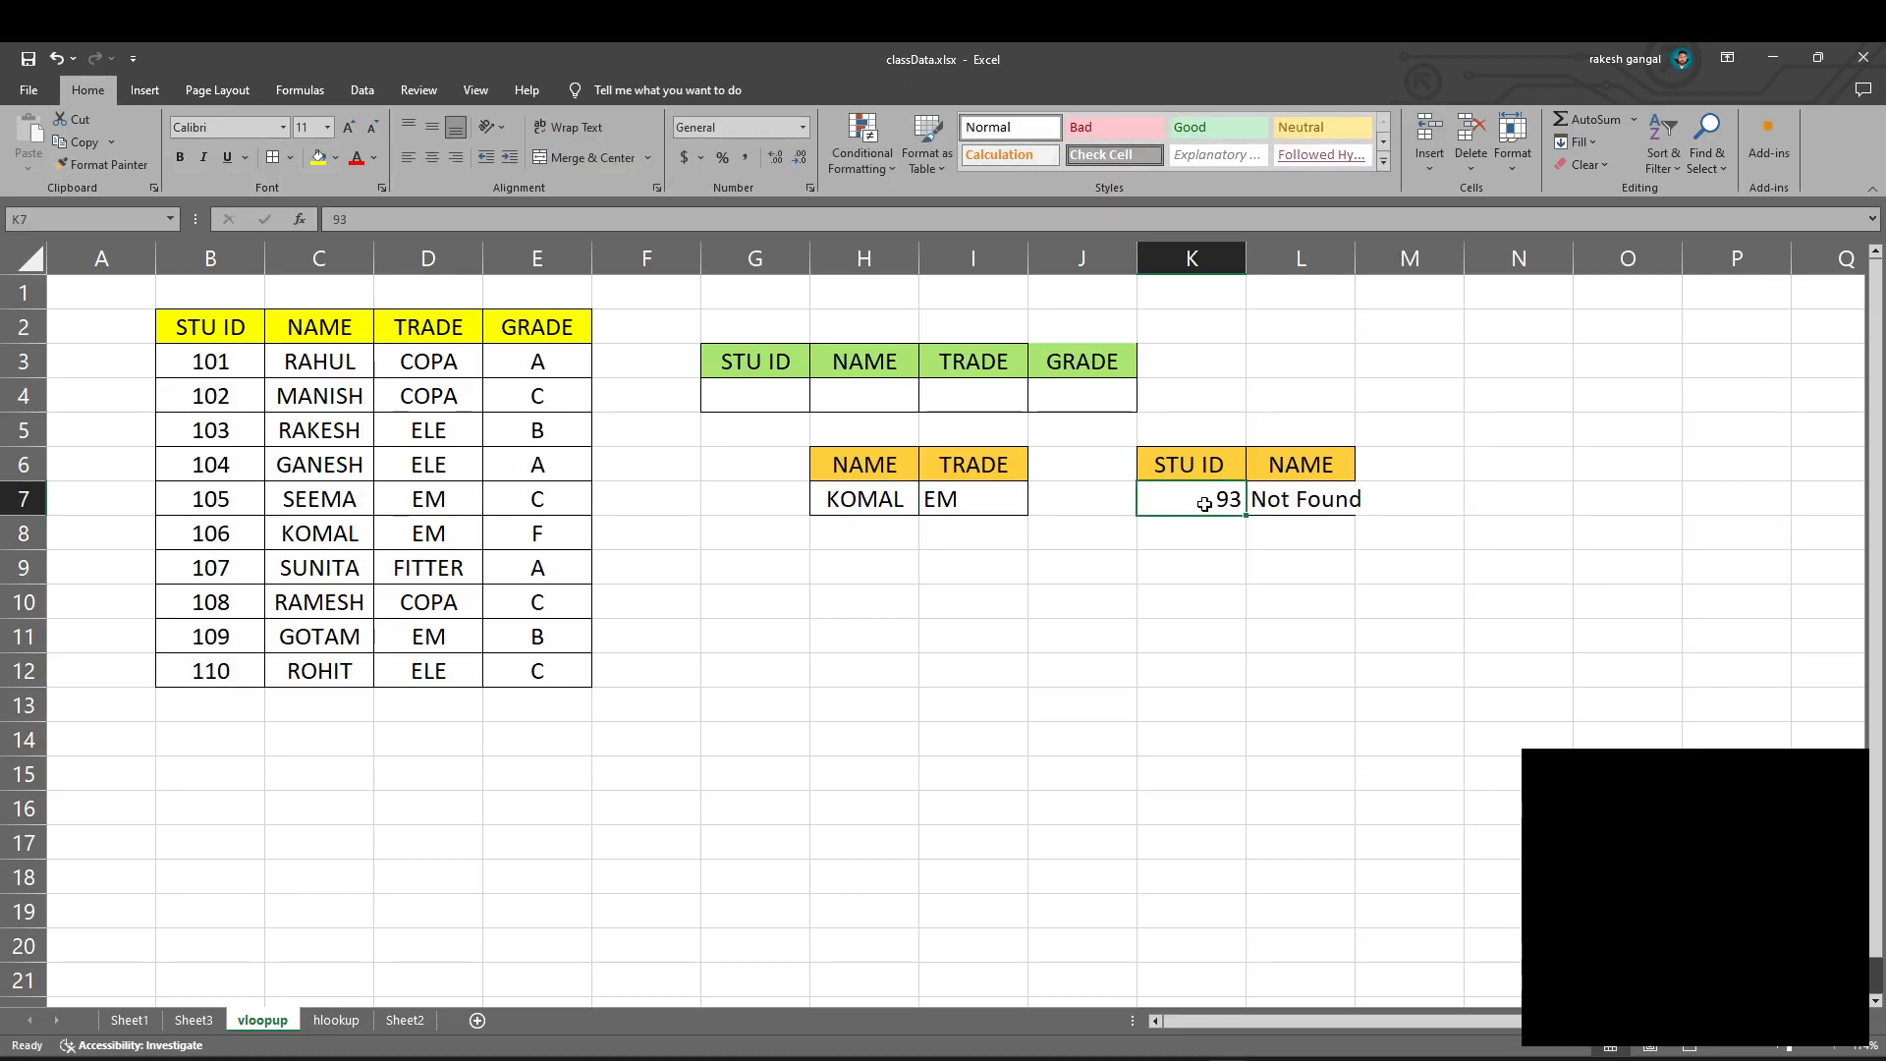
type("002")
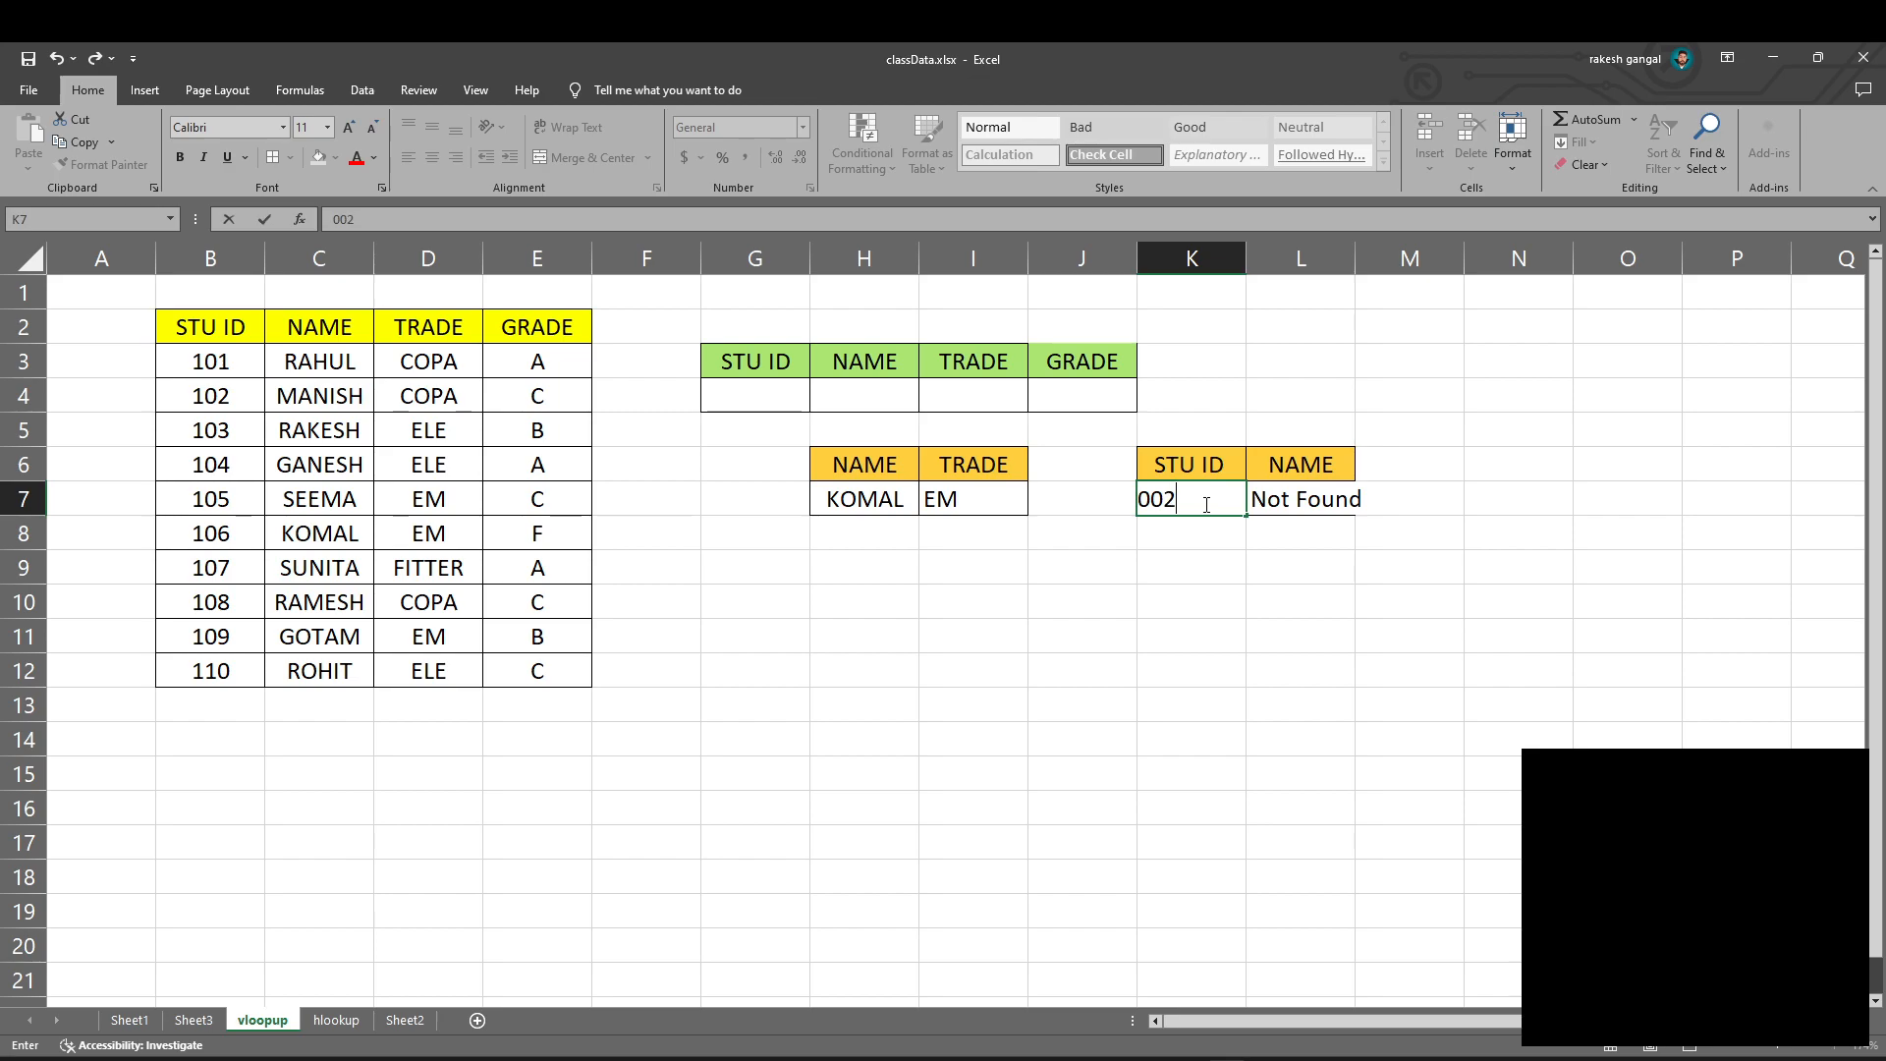
key("Return")
left_click(1230, 495)
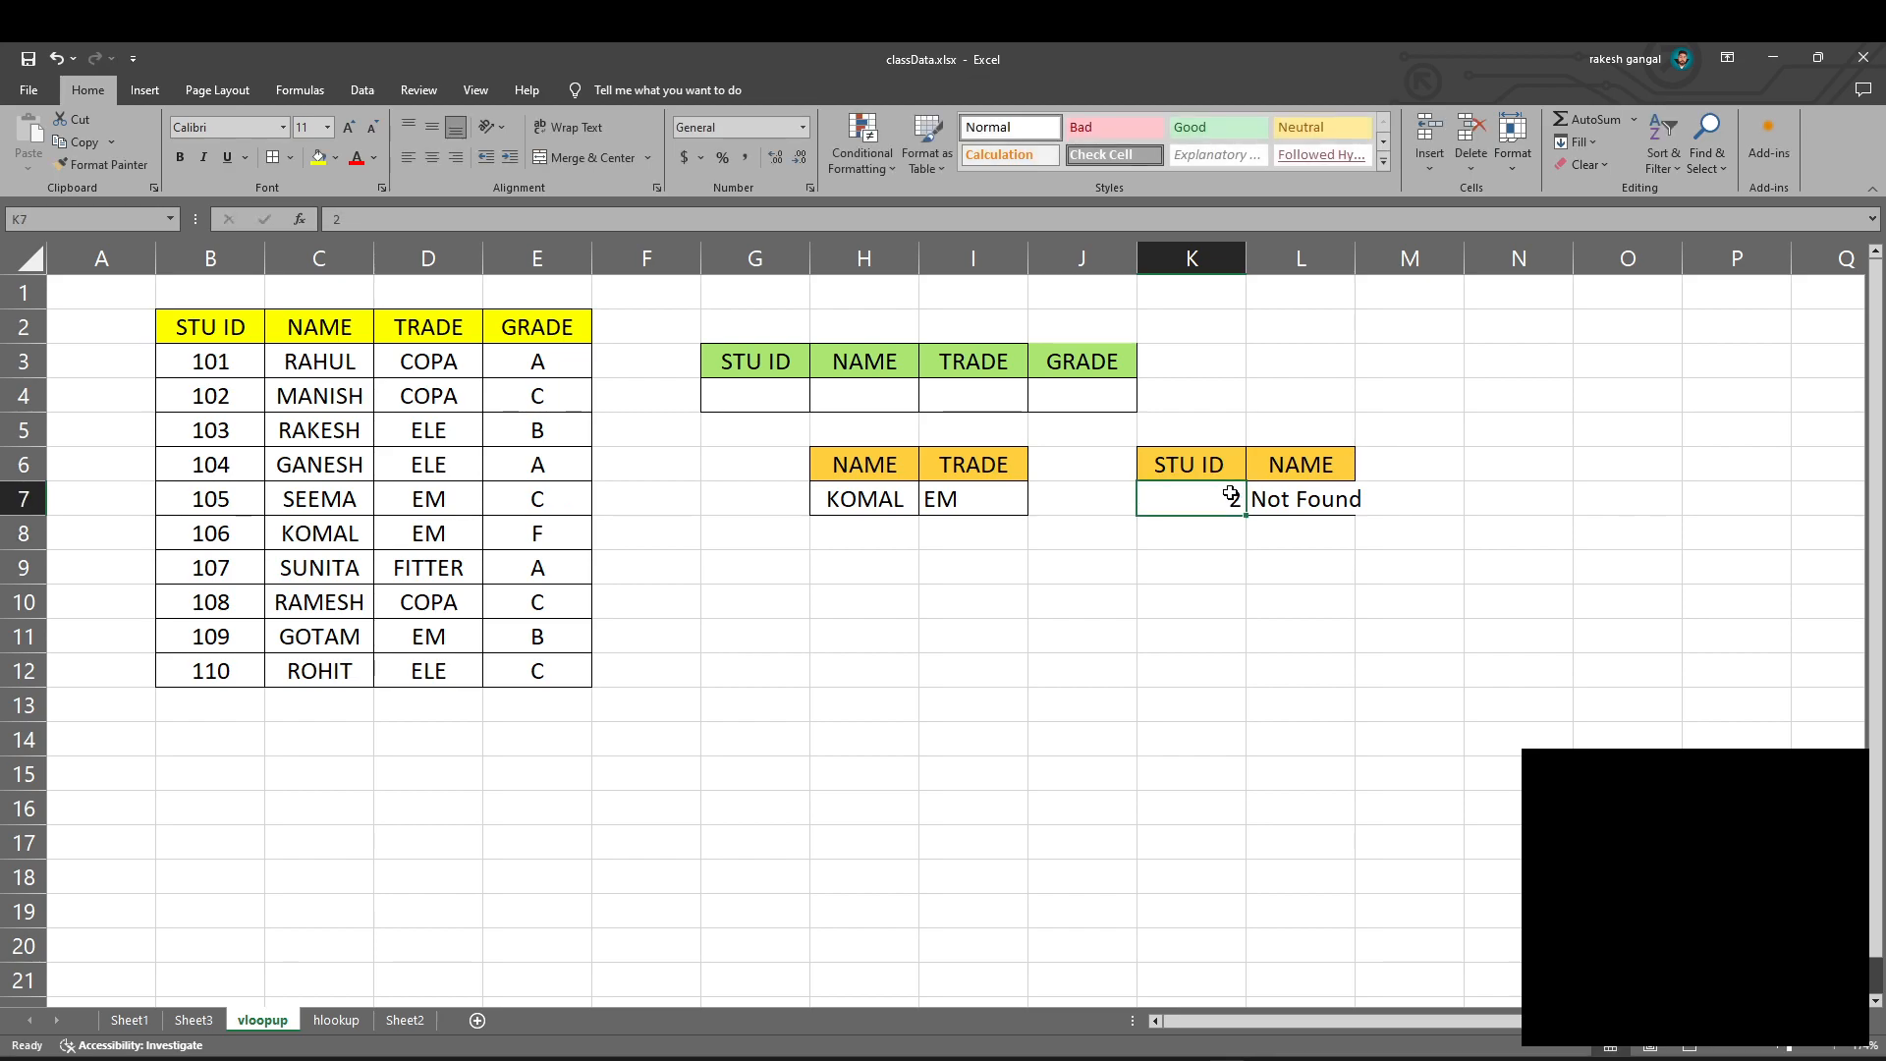
type("201")
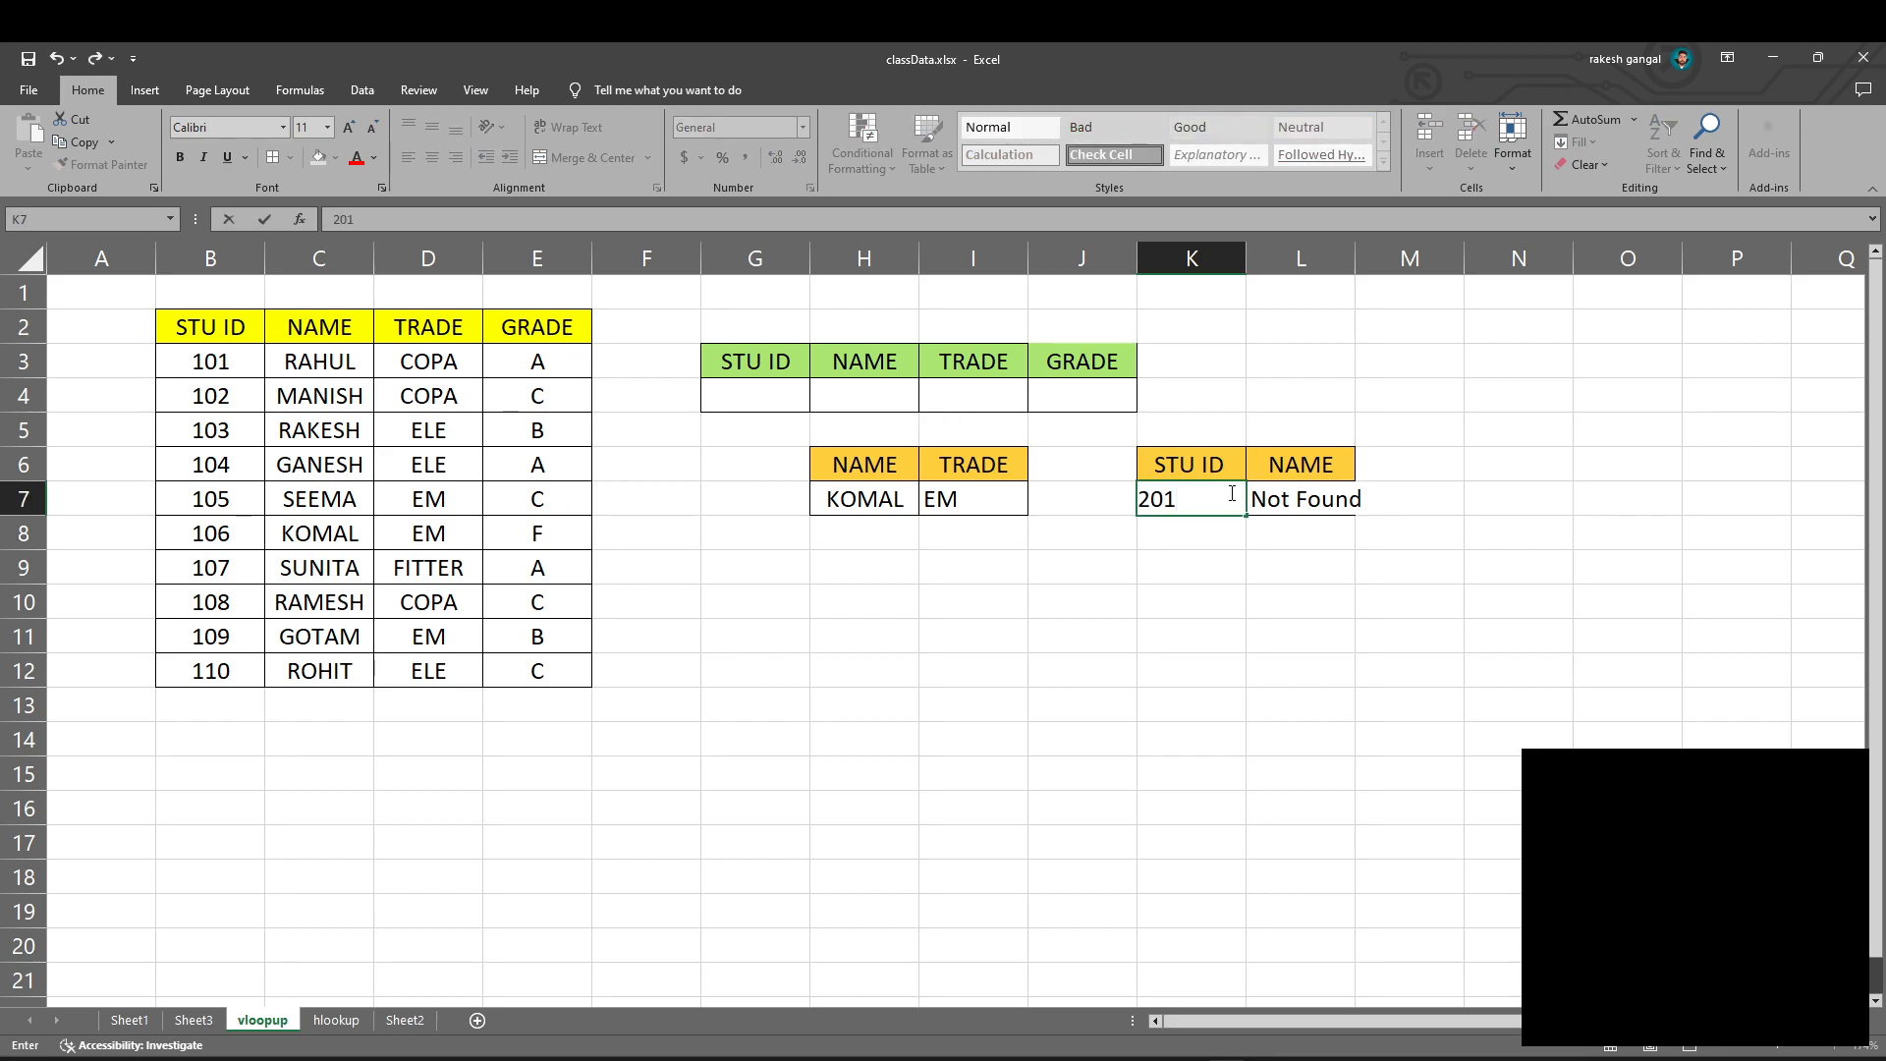
key("Return")
- Set the lookup ID in K7 back to the student ID from B3
left_click(1230, 495)
type("101")
key("Return")
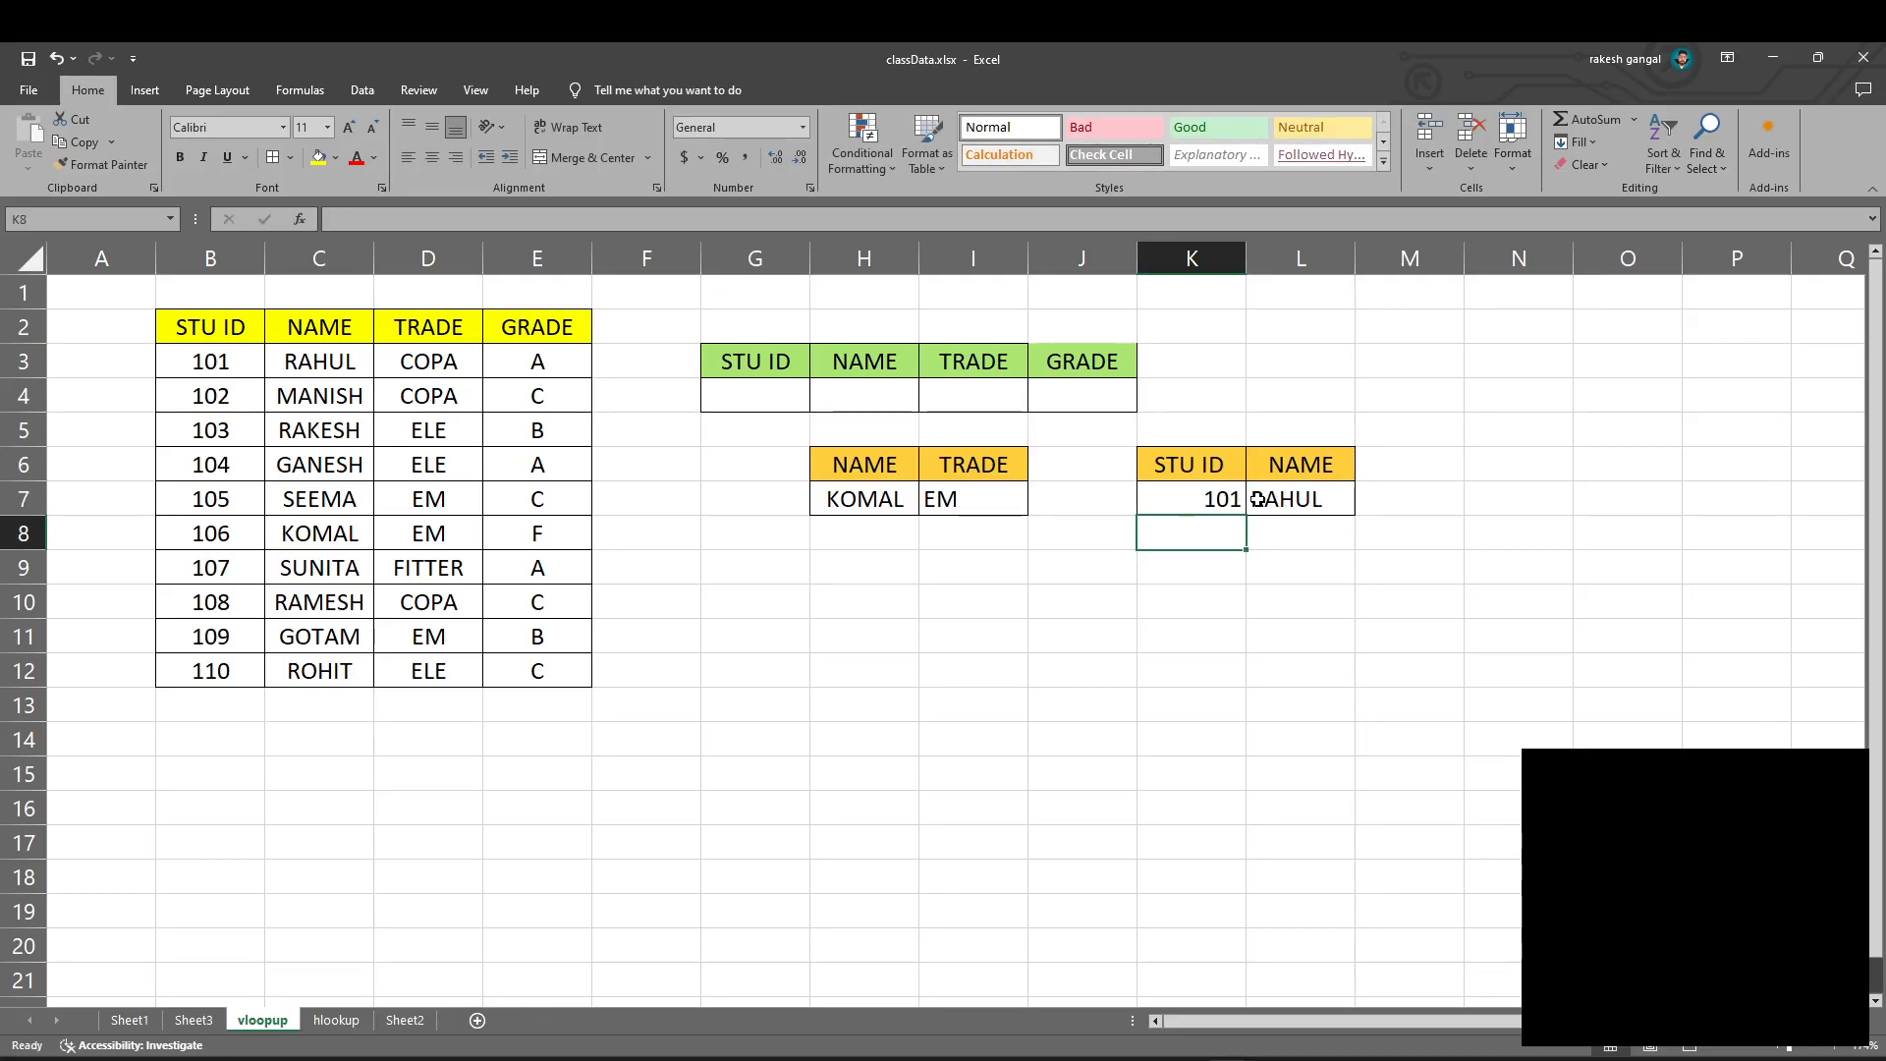
- Review the IFERROR formula in L7 and its "Not Found" error text, leaving the formula as it is
left_click(1204, 498)
left_click(1279, 494)
double_click(1286, 496)
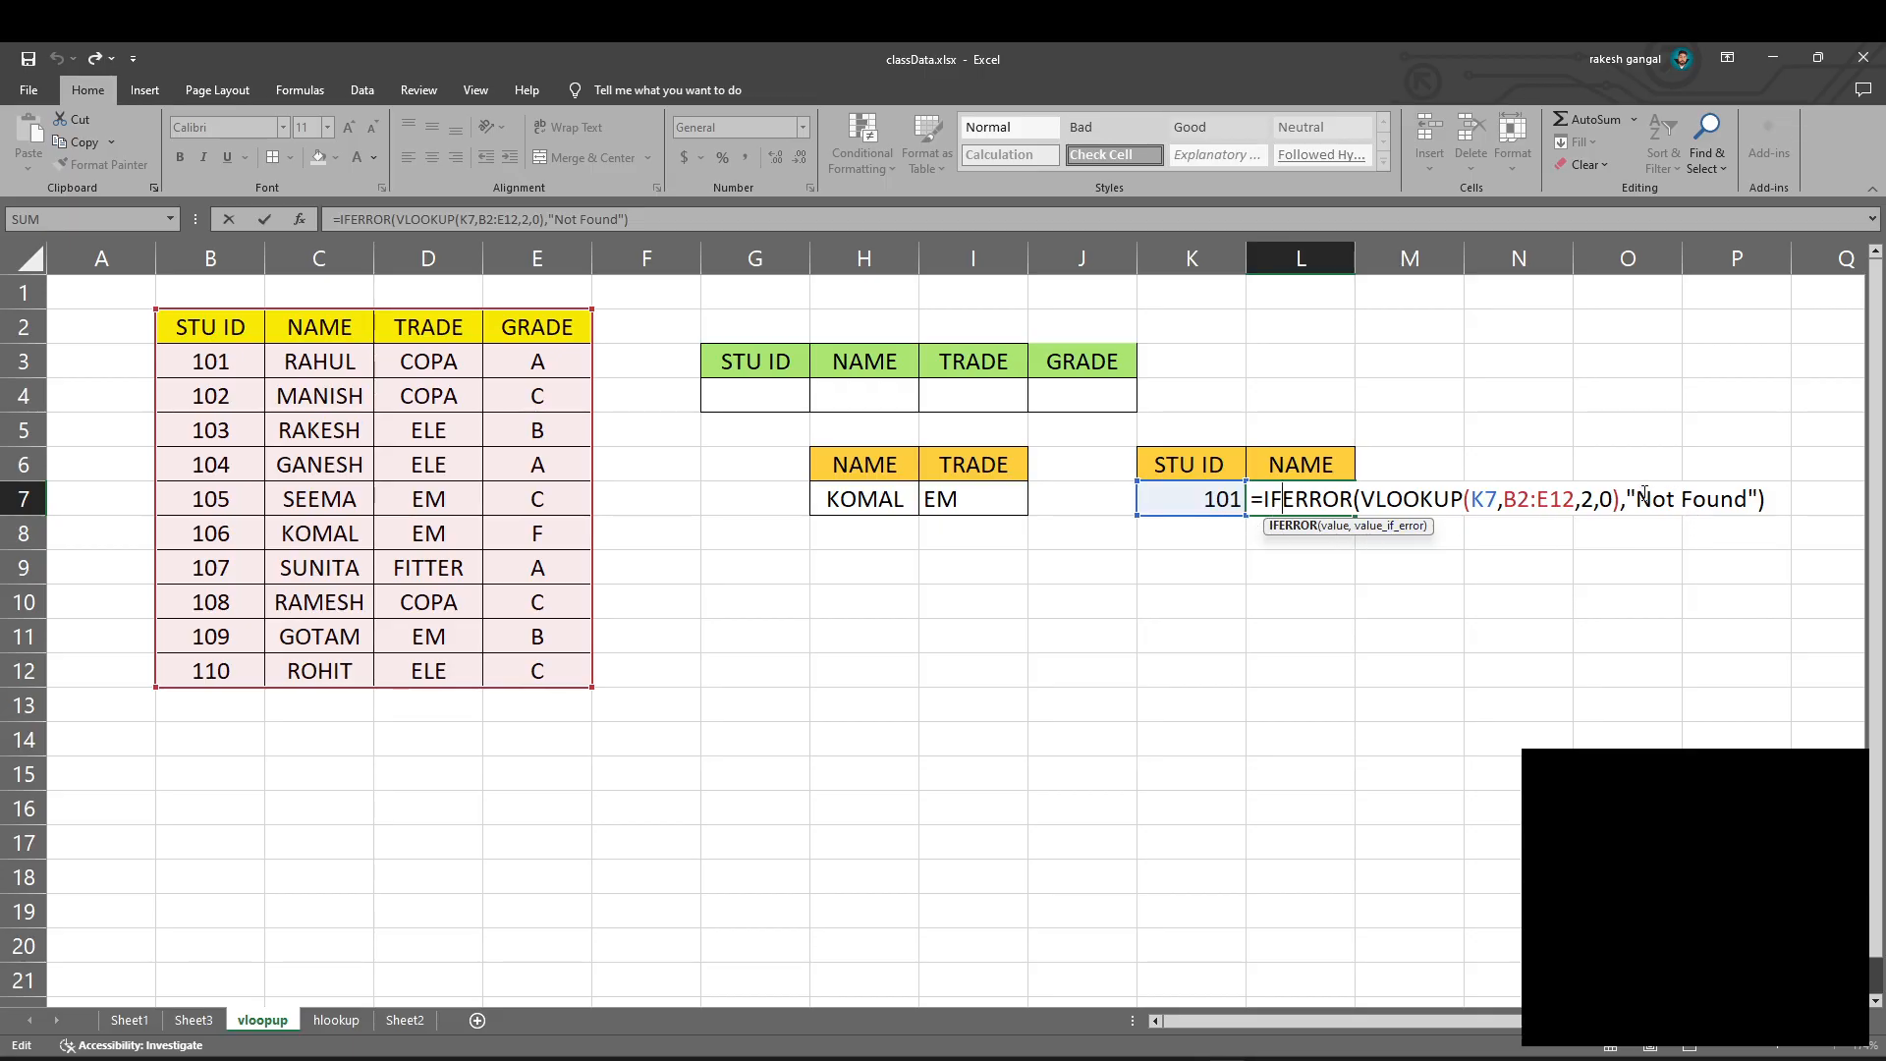
left_click_drag(1637, 494, 1744, 497)
key("Return")
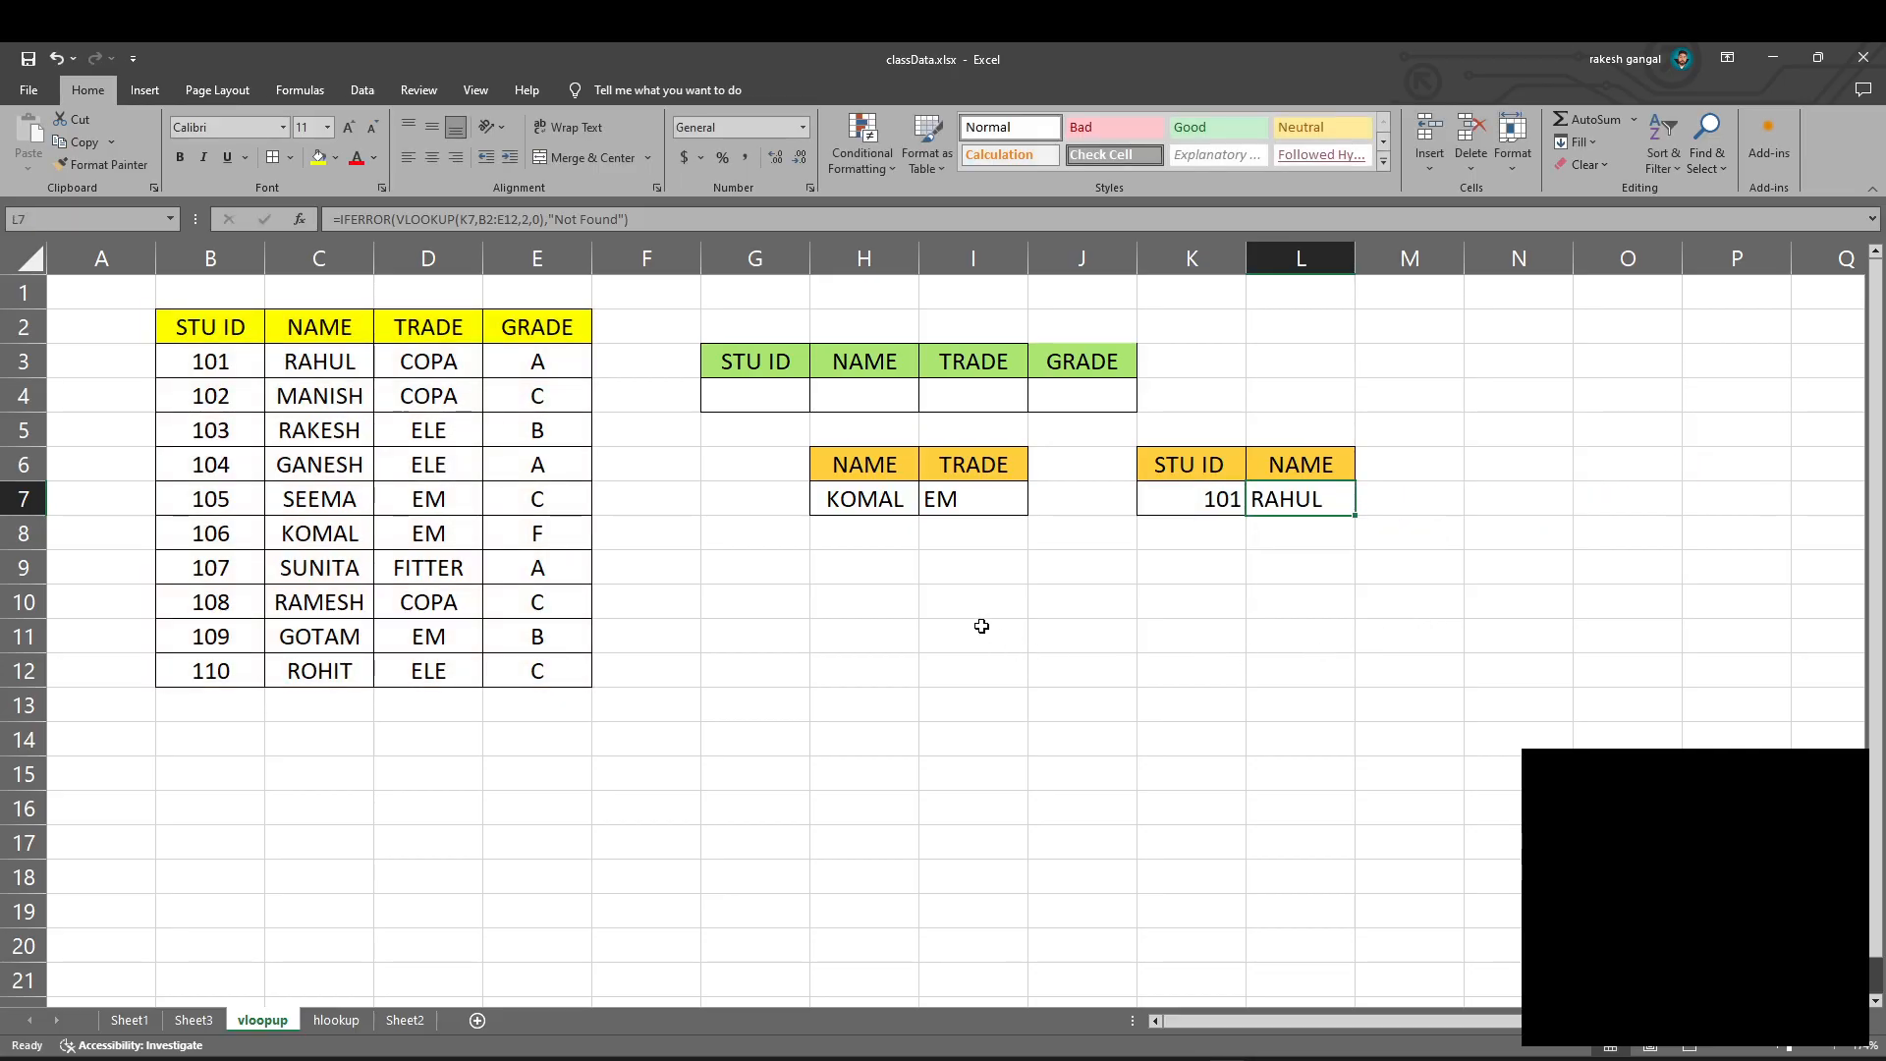
left_click(959, 601)
left_click_drag(733, 393, 1047, 365)
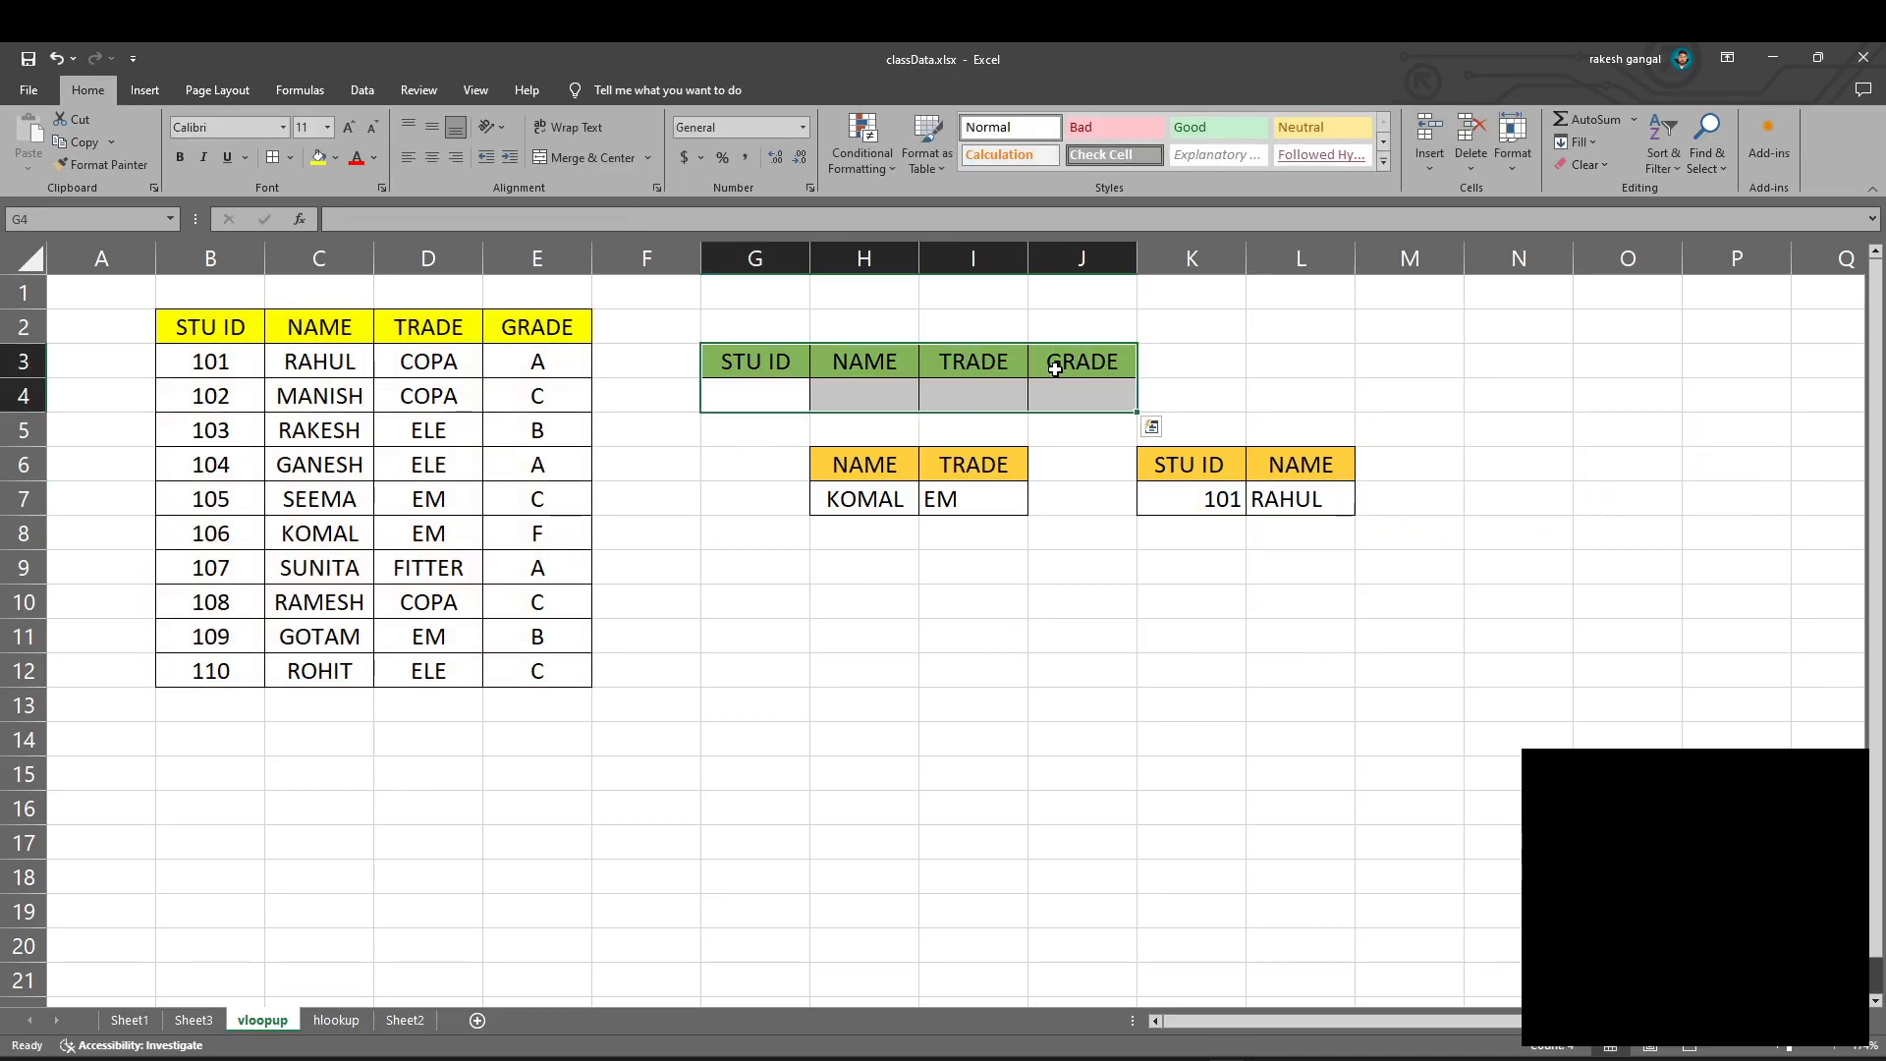
left_click(743, 437)
left_click_drag(745, 374, 1049, 373)
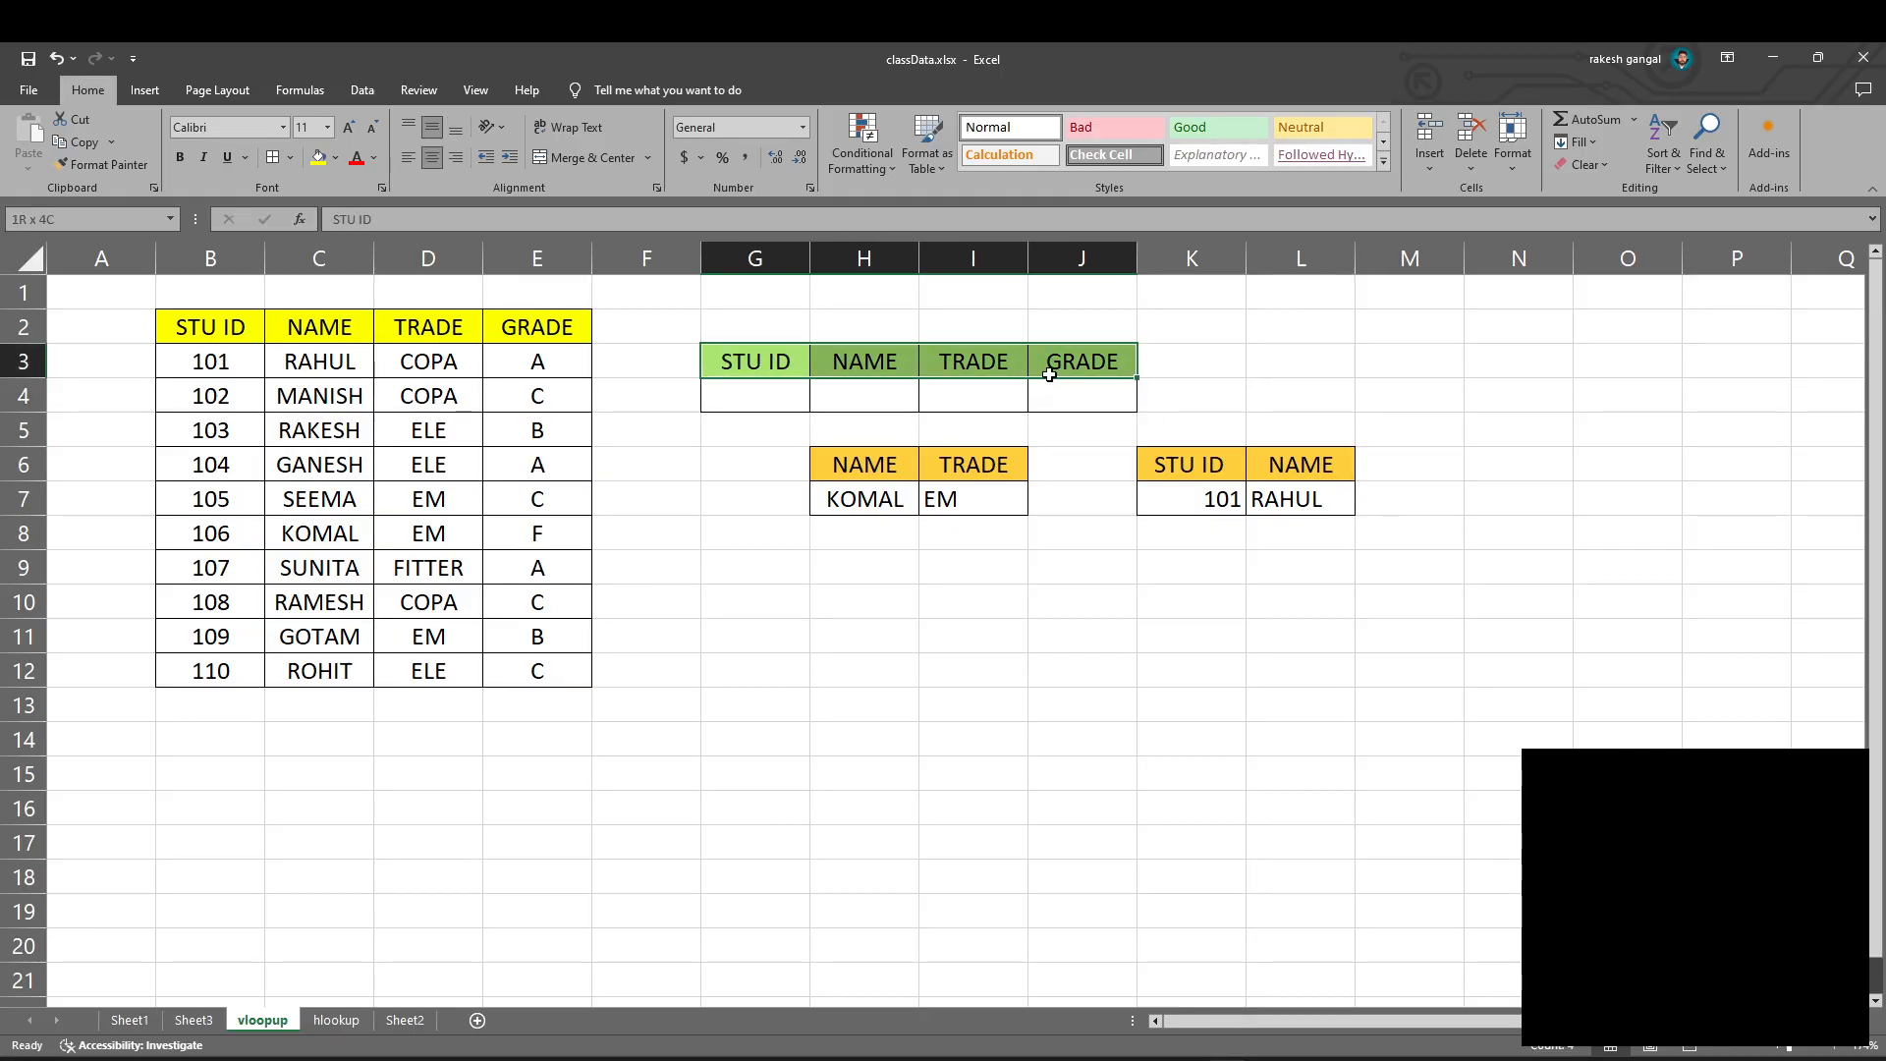
left_click(750, 411)
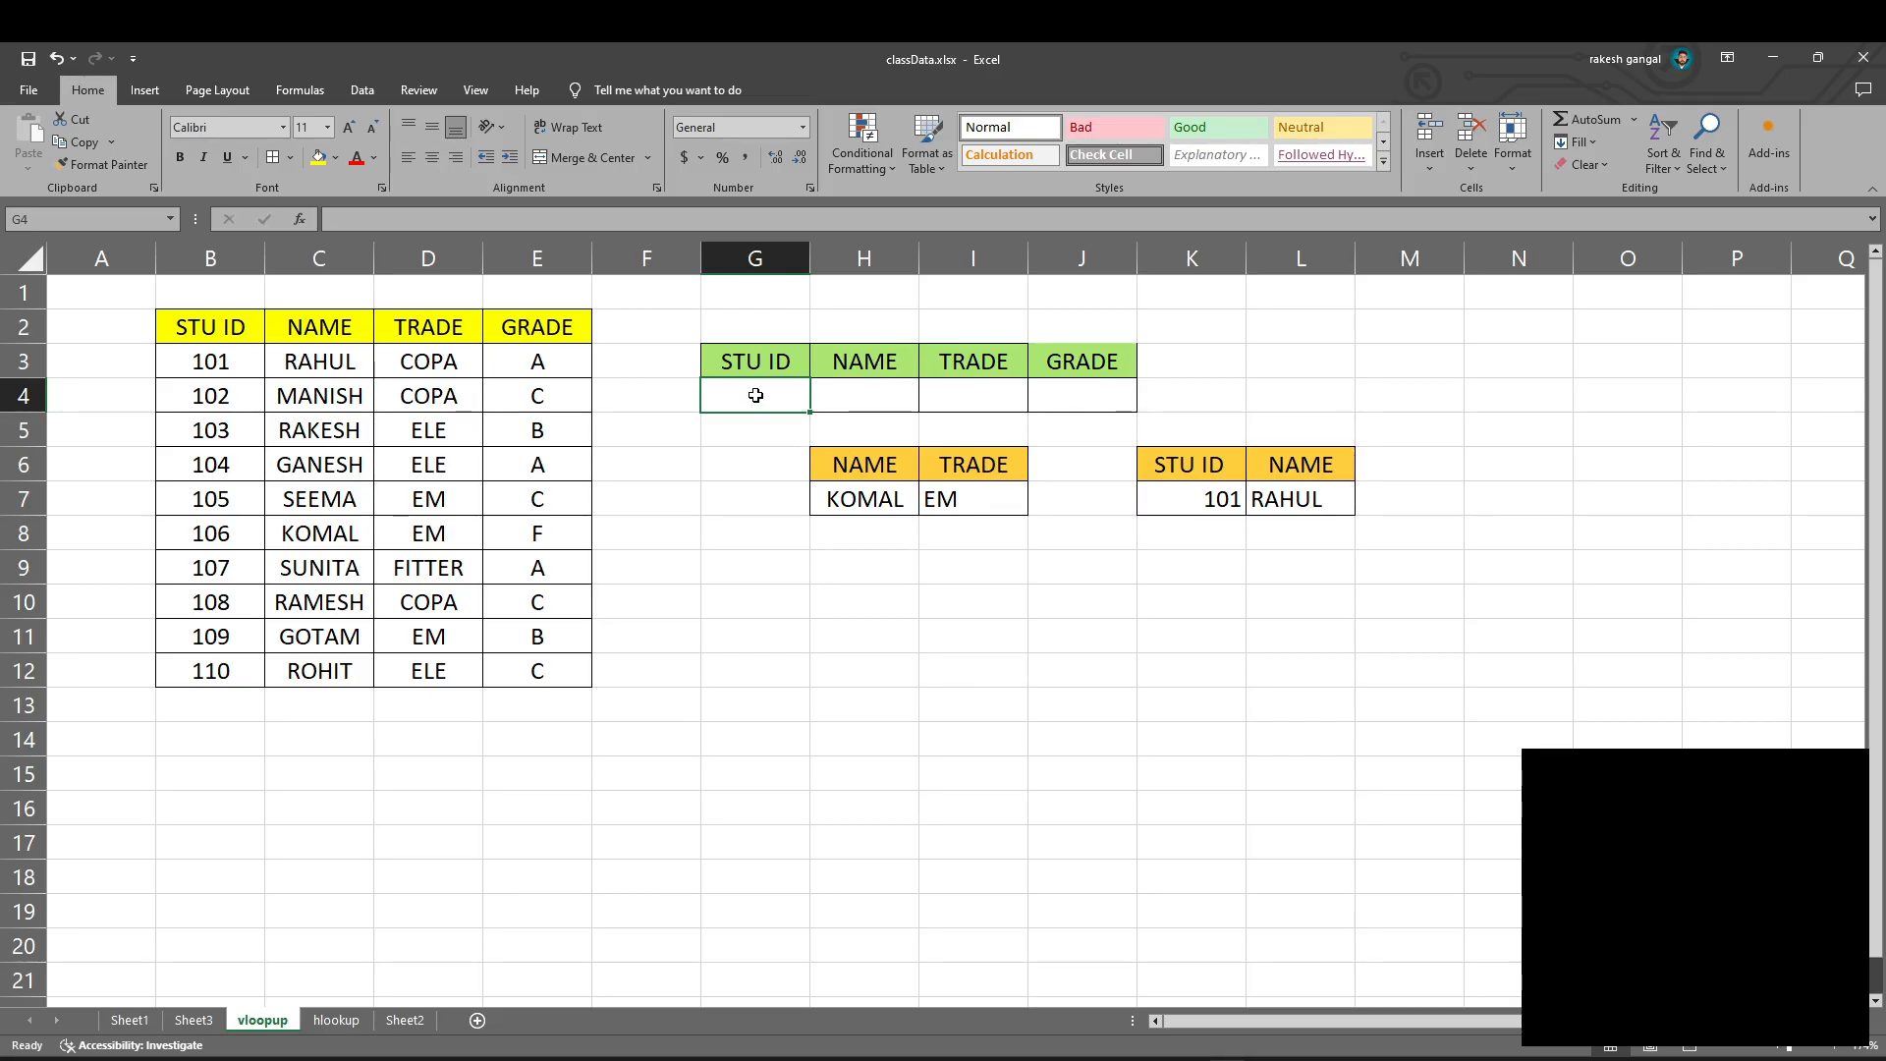
- Start a VLOOKUP formula in H4 with the absolute reference $G$4 as its lookup value
left_click(889, 393)
type("=vol")
key("BackSpace")
key("BackSpace")
type("lo")
key("Tab")
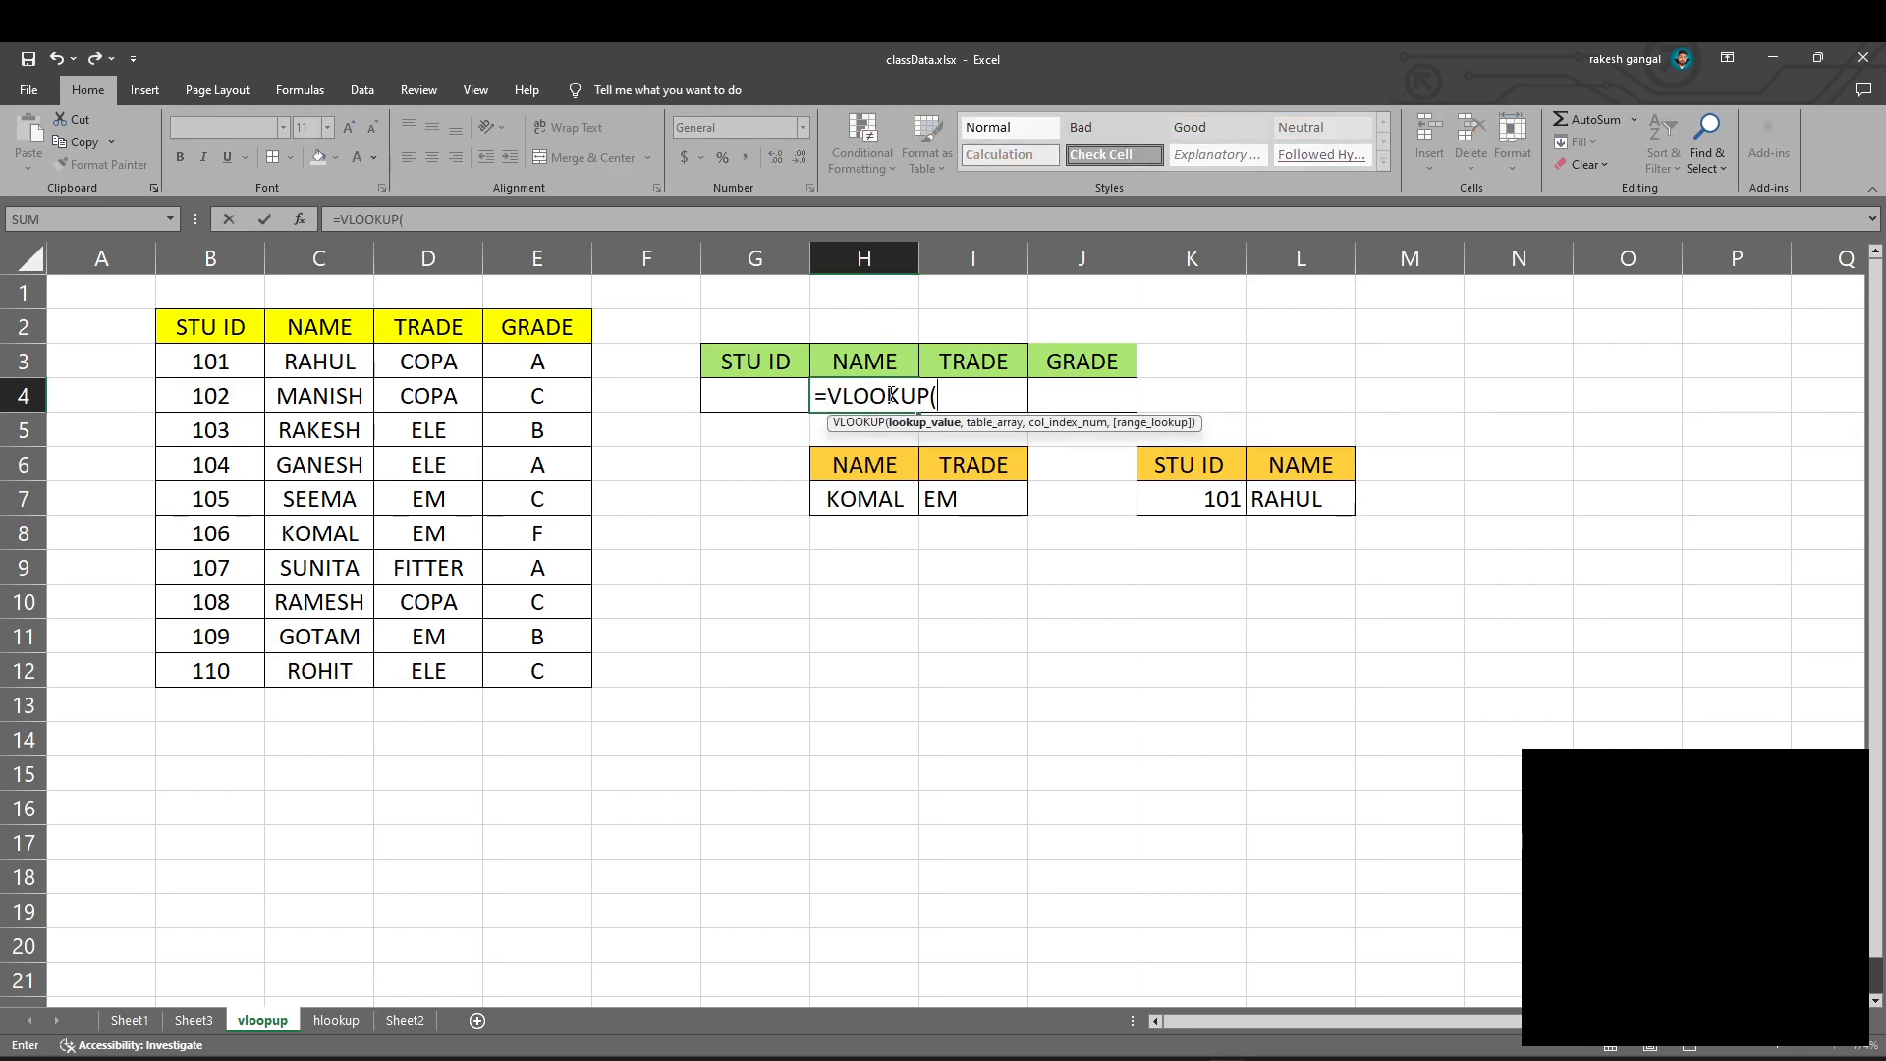
left_click(754, 404)
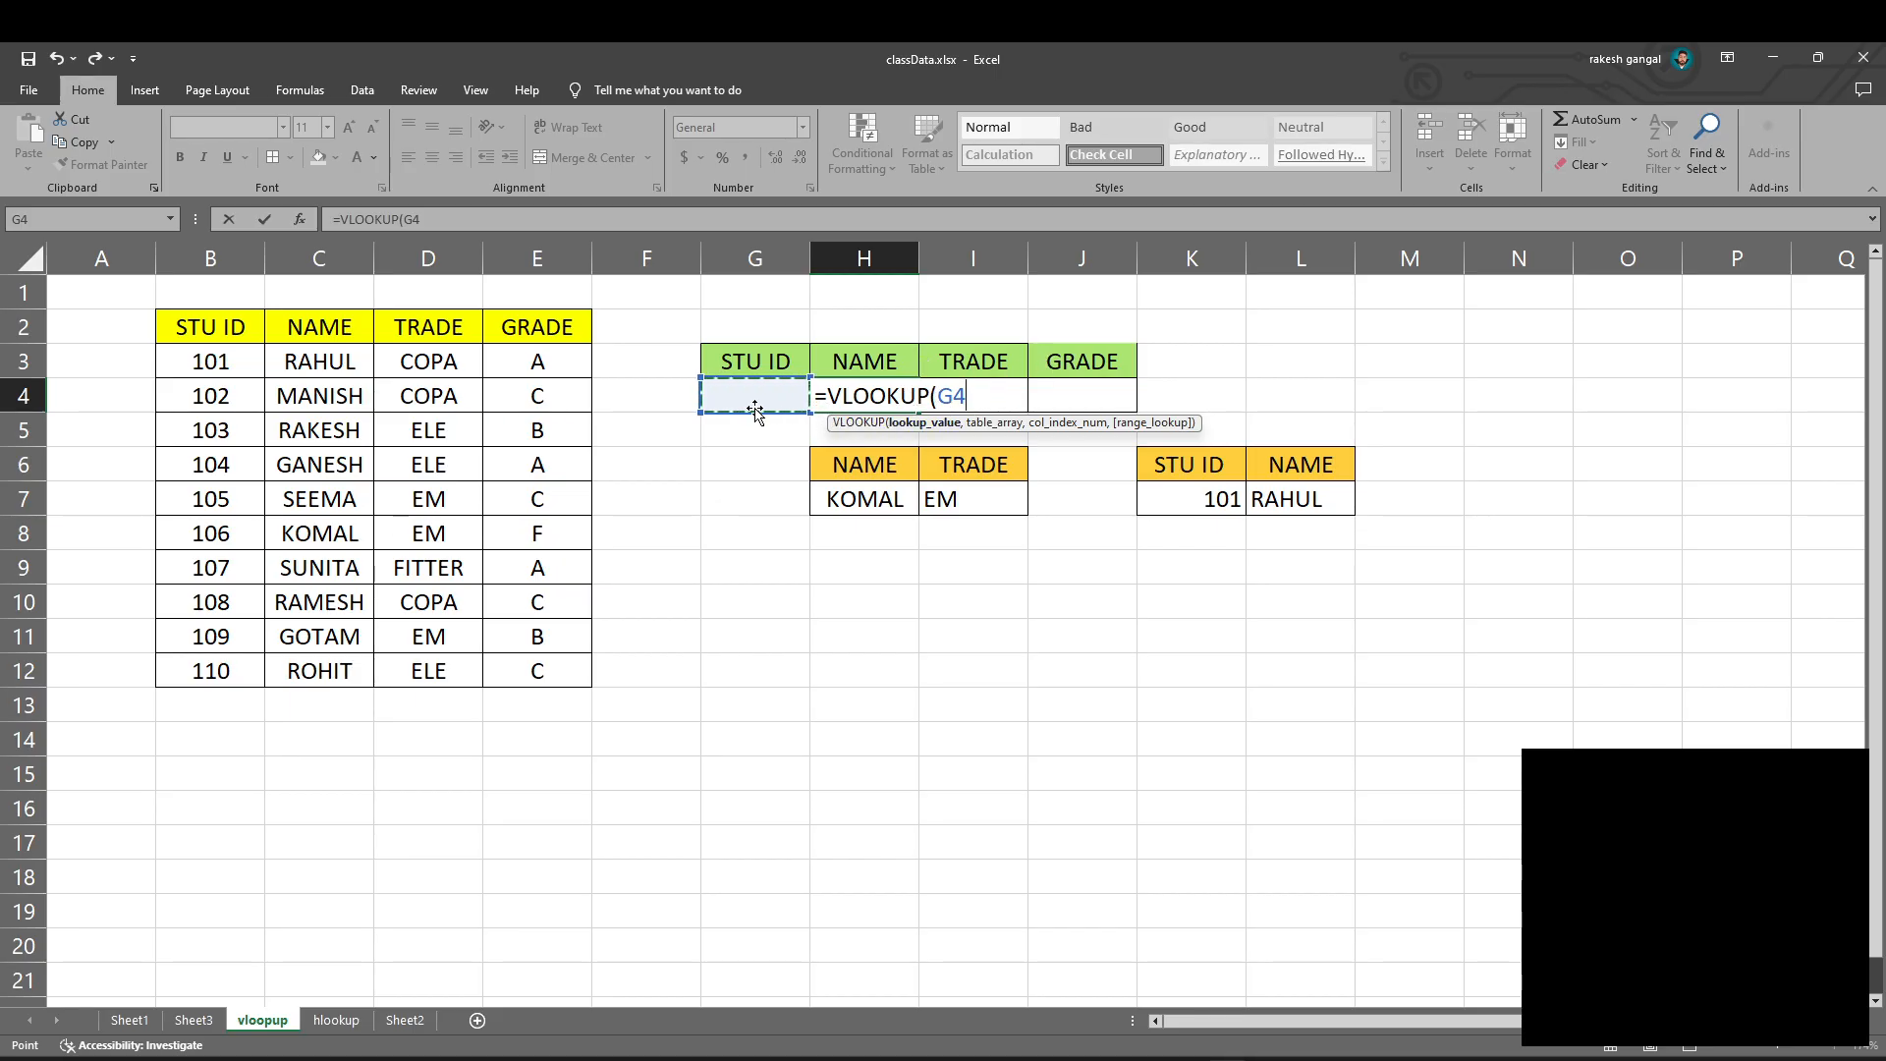
key("F4")
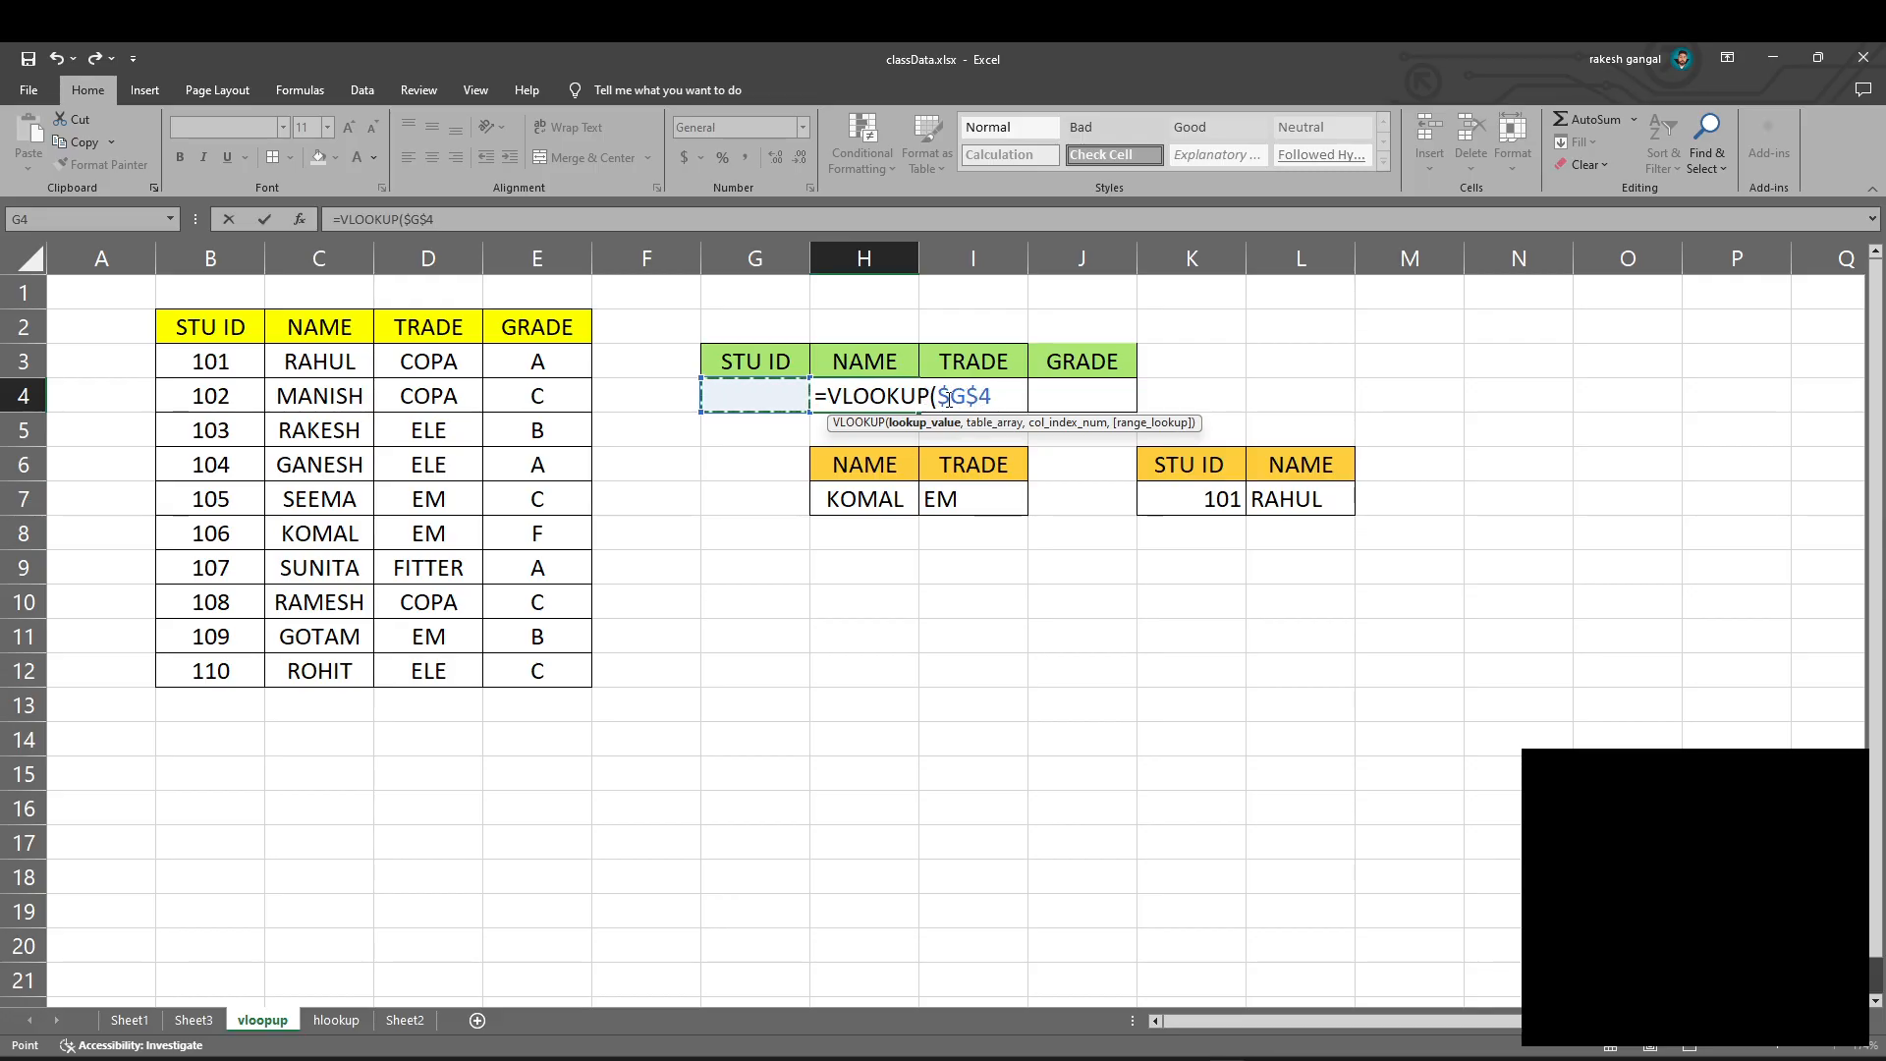
type(",")
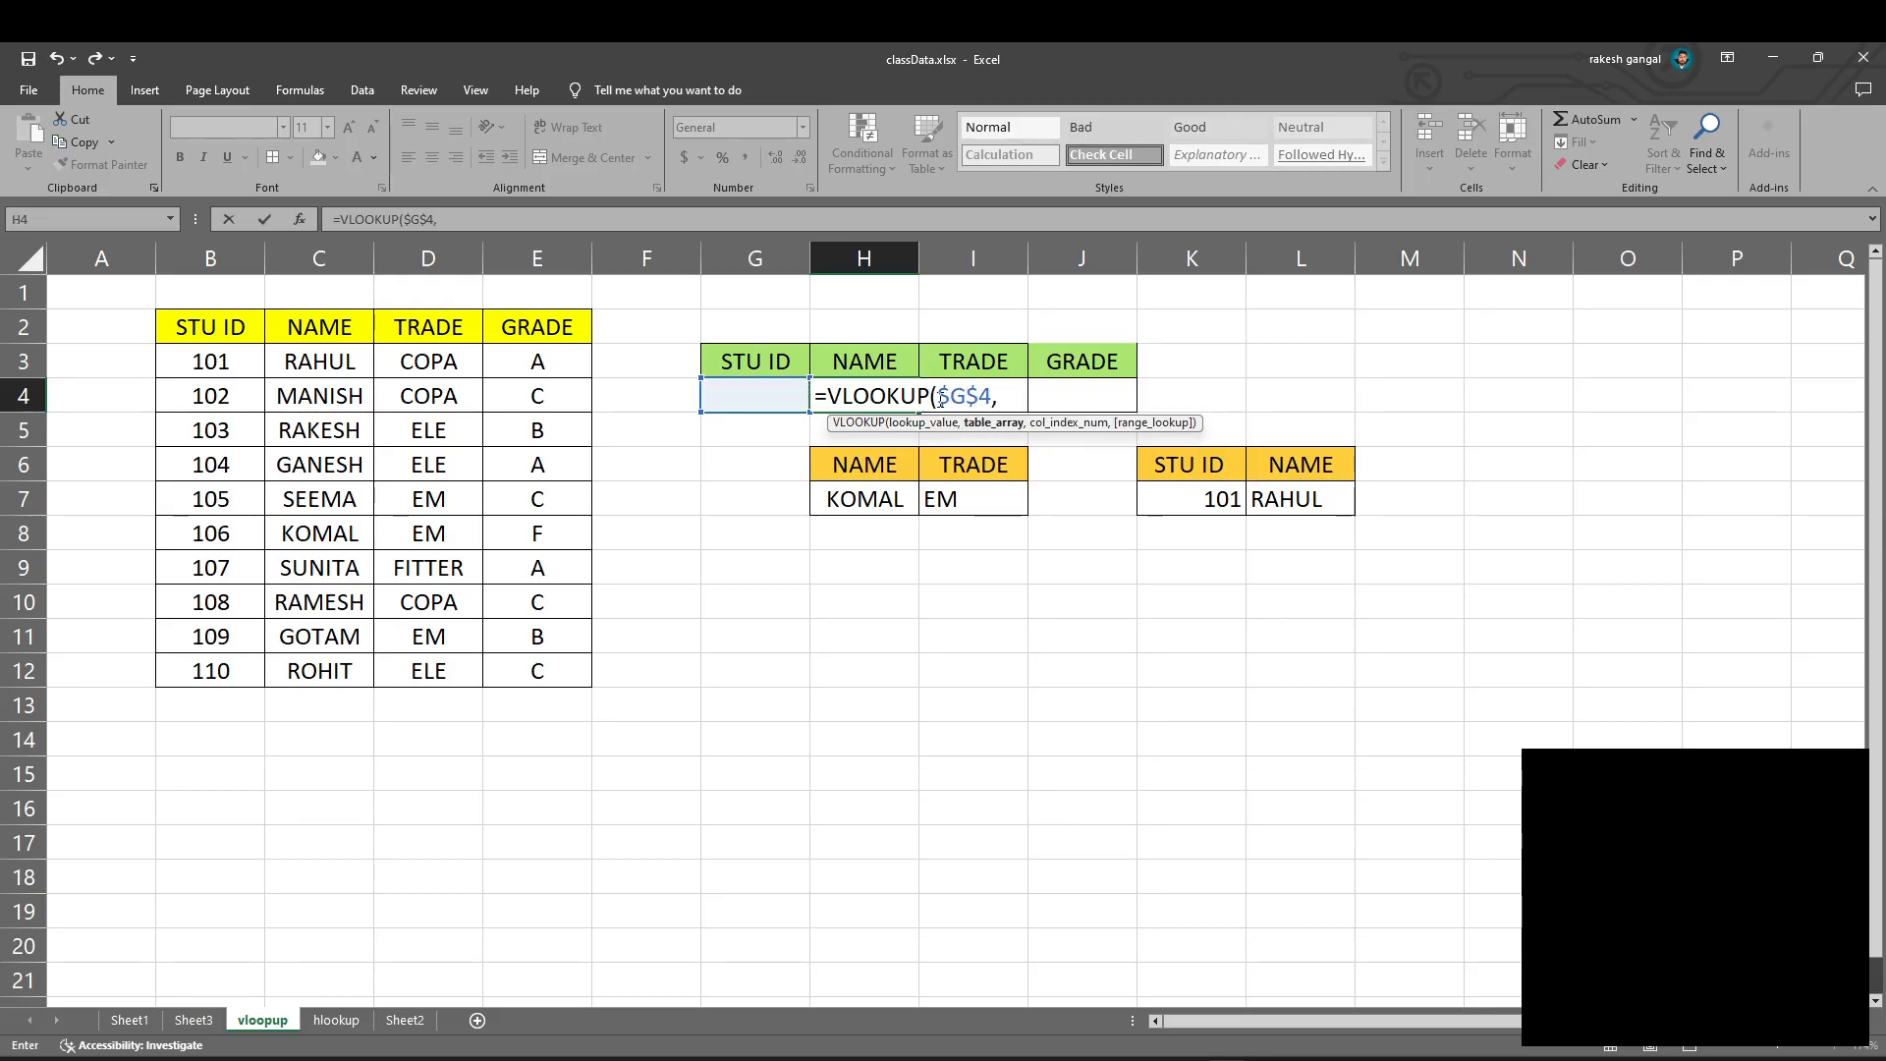
- Add the student table as the absolute range $B$2:$E$12 for the table array of the H4 formula
left_click_drag(212, 325, 527, 674)
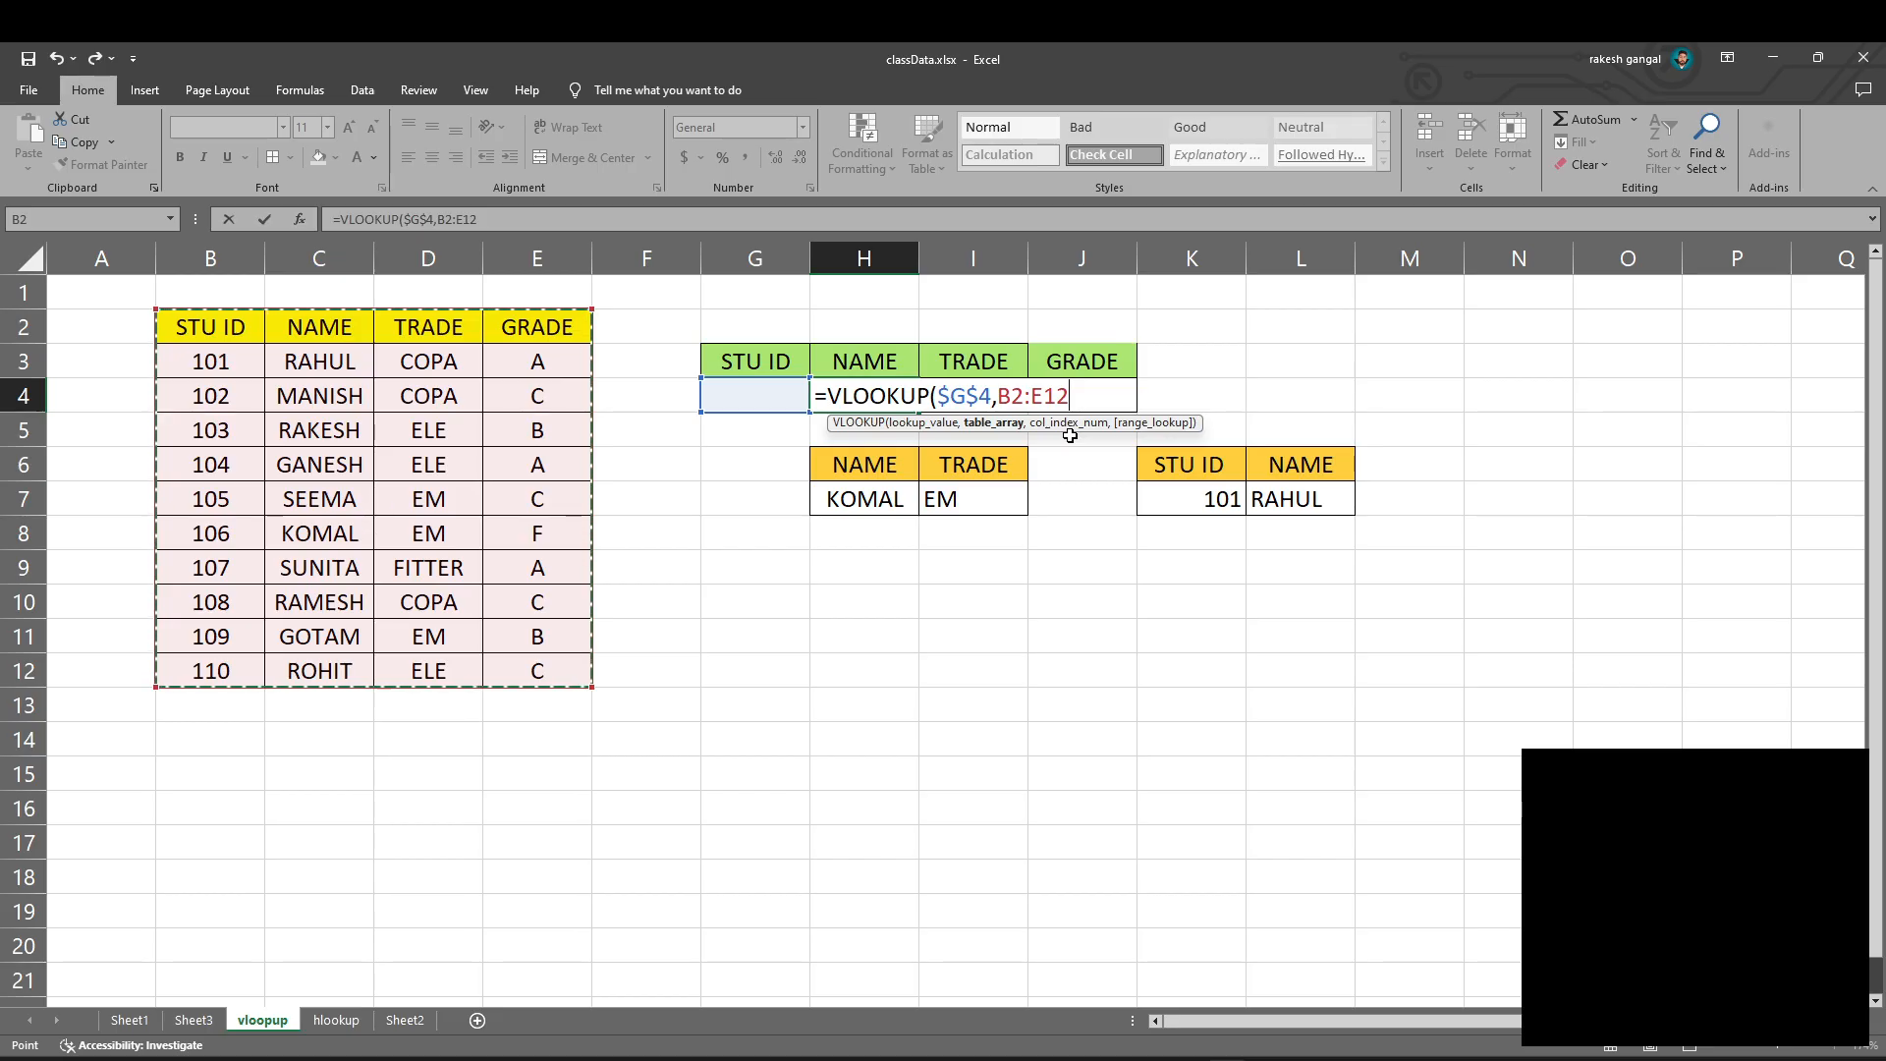
key("F4")
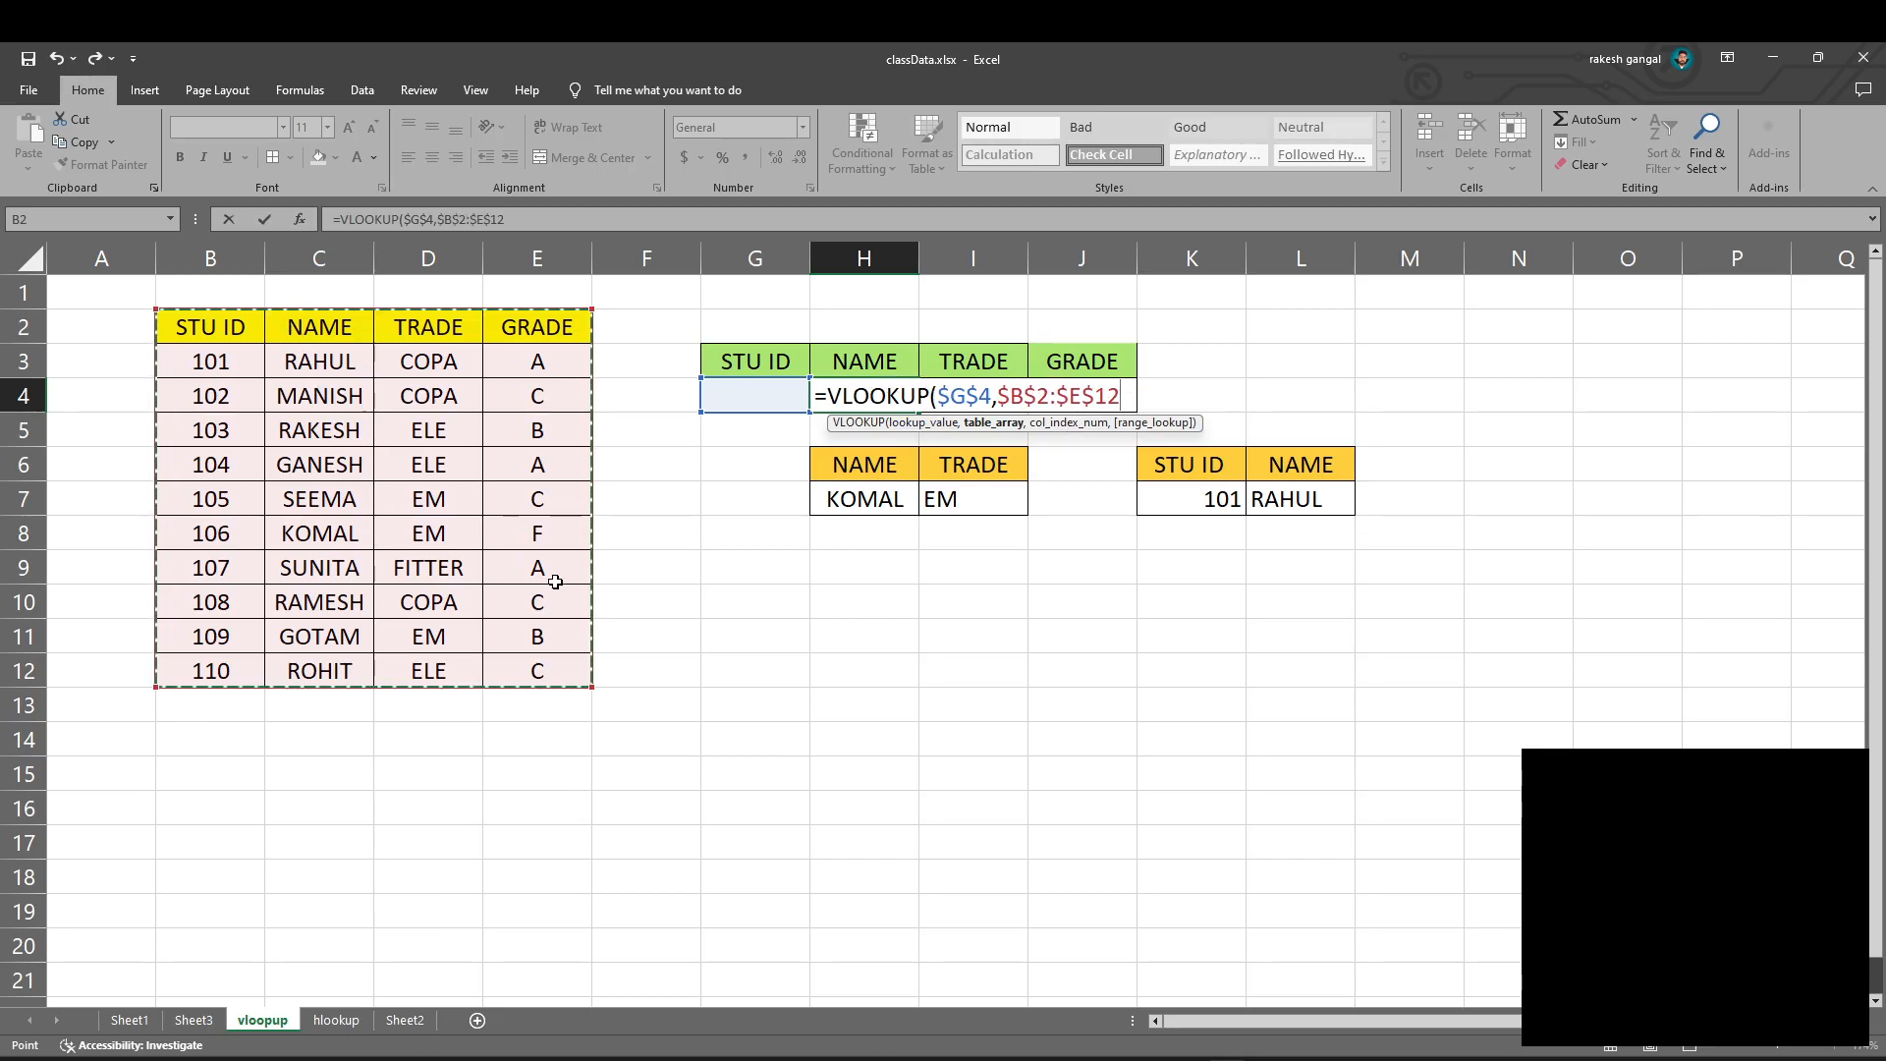
type(",")
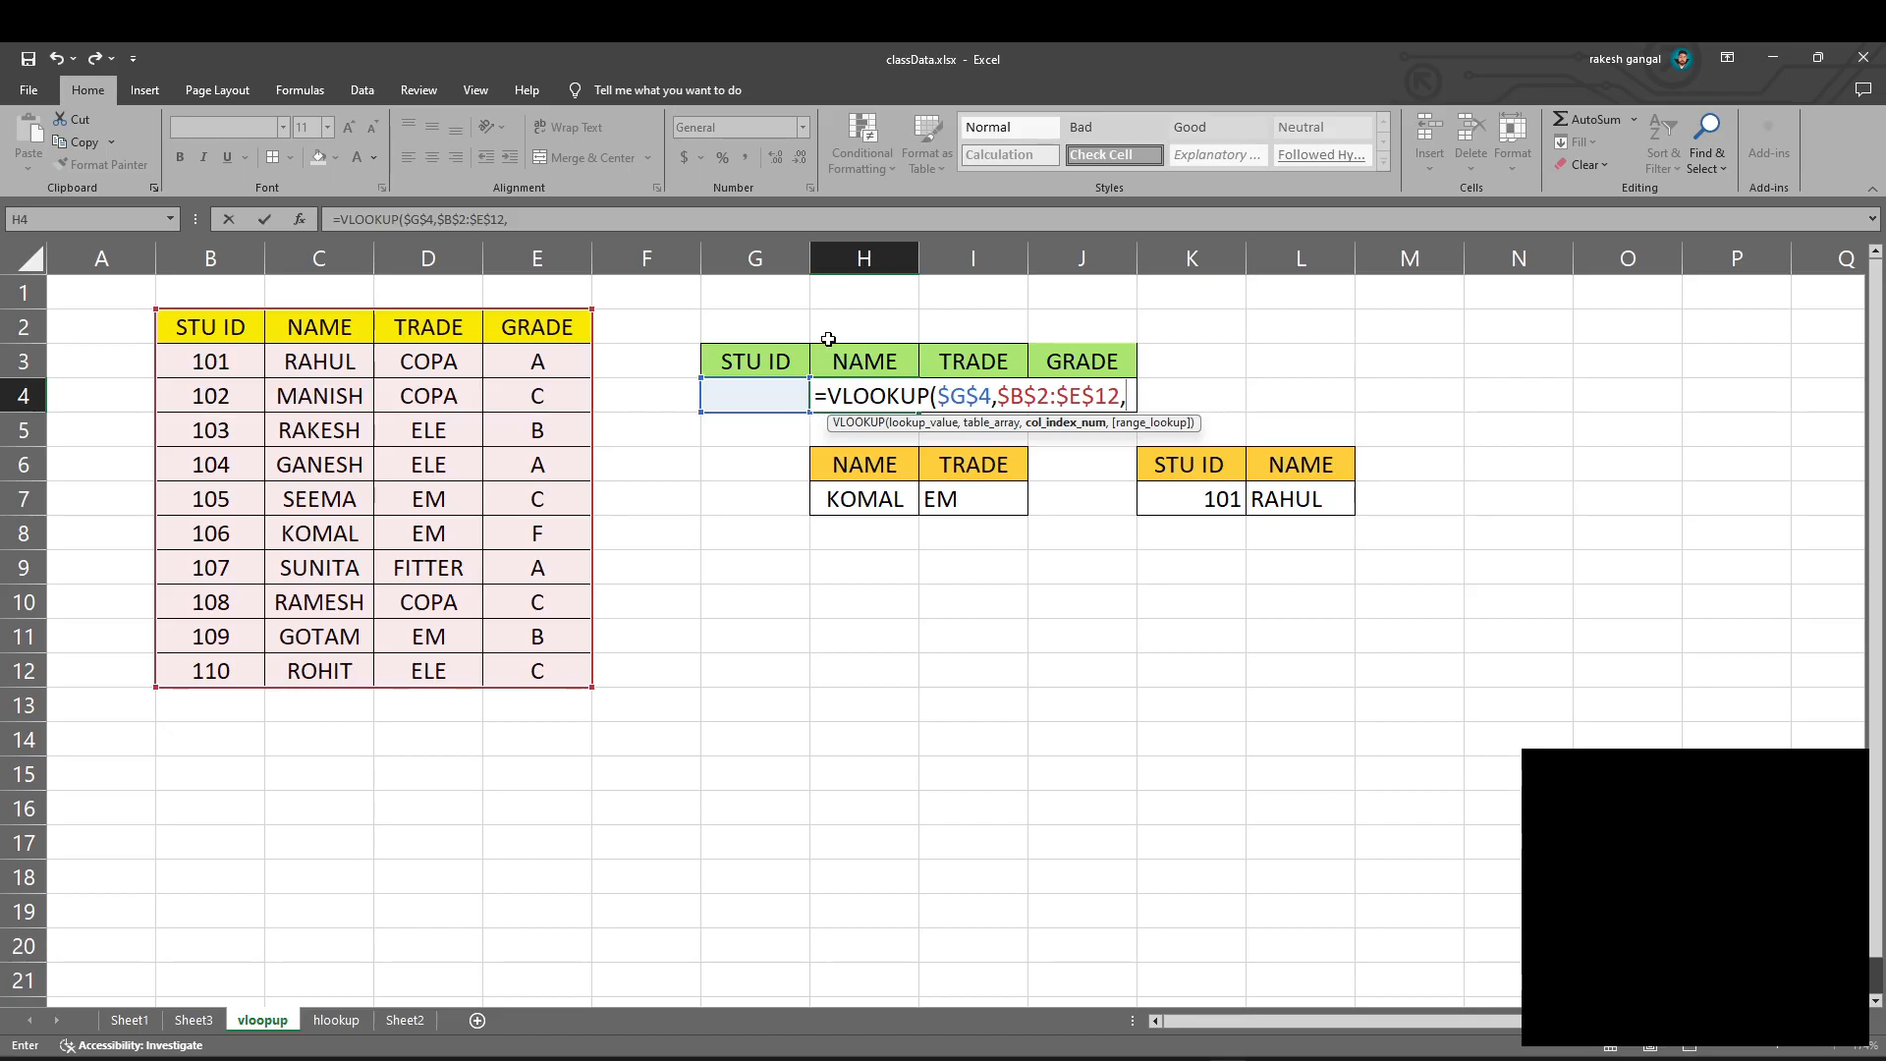
left_click(356, 465)
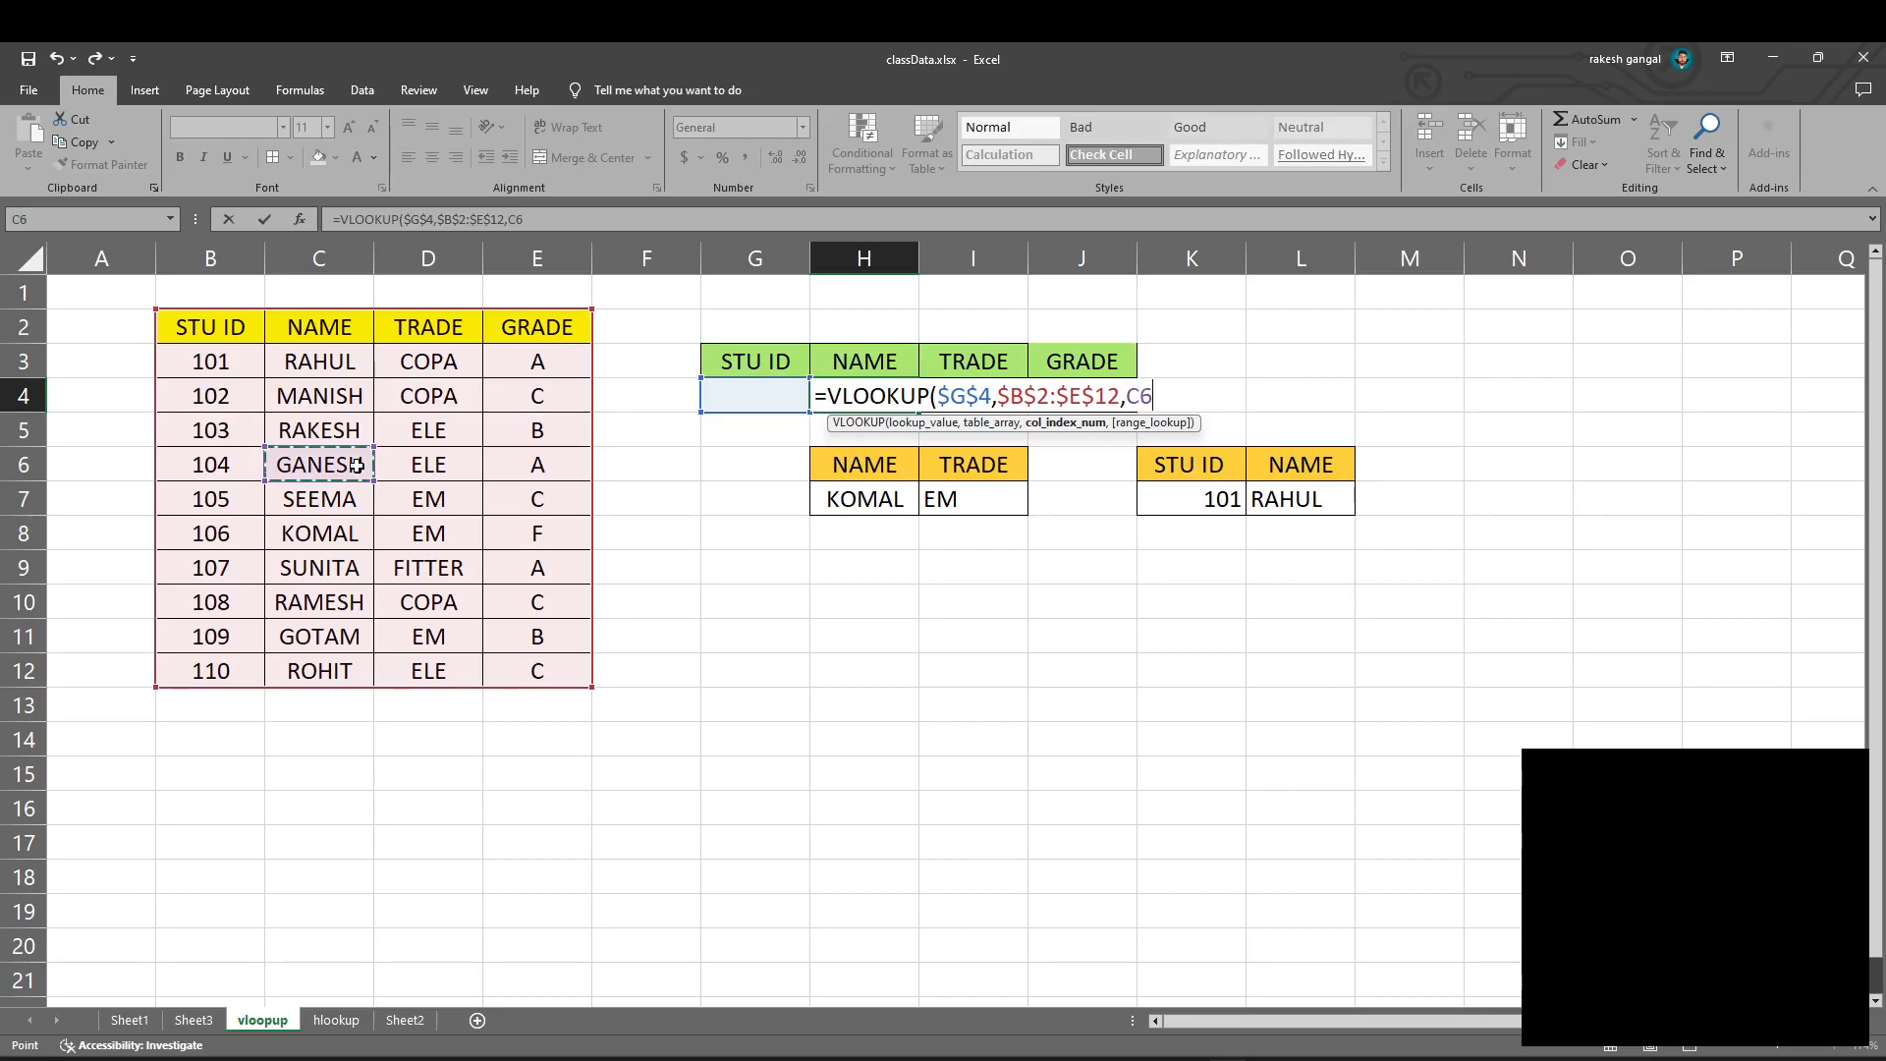
key("BackSpace")
key("BackSpace")
- Insert the COLUMNS function with its opening parenthesis as the column index argument of the H4 formula
type("col")
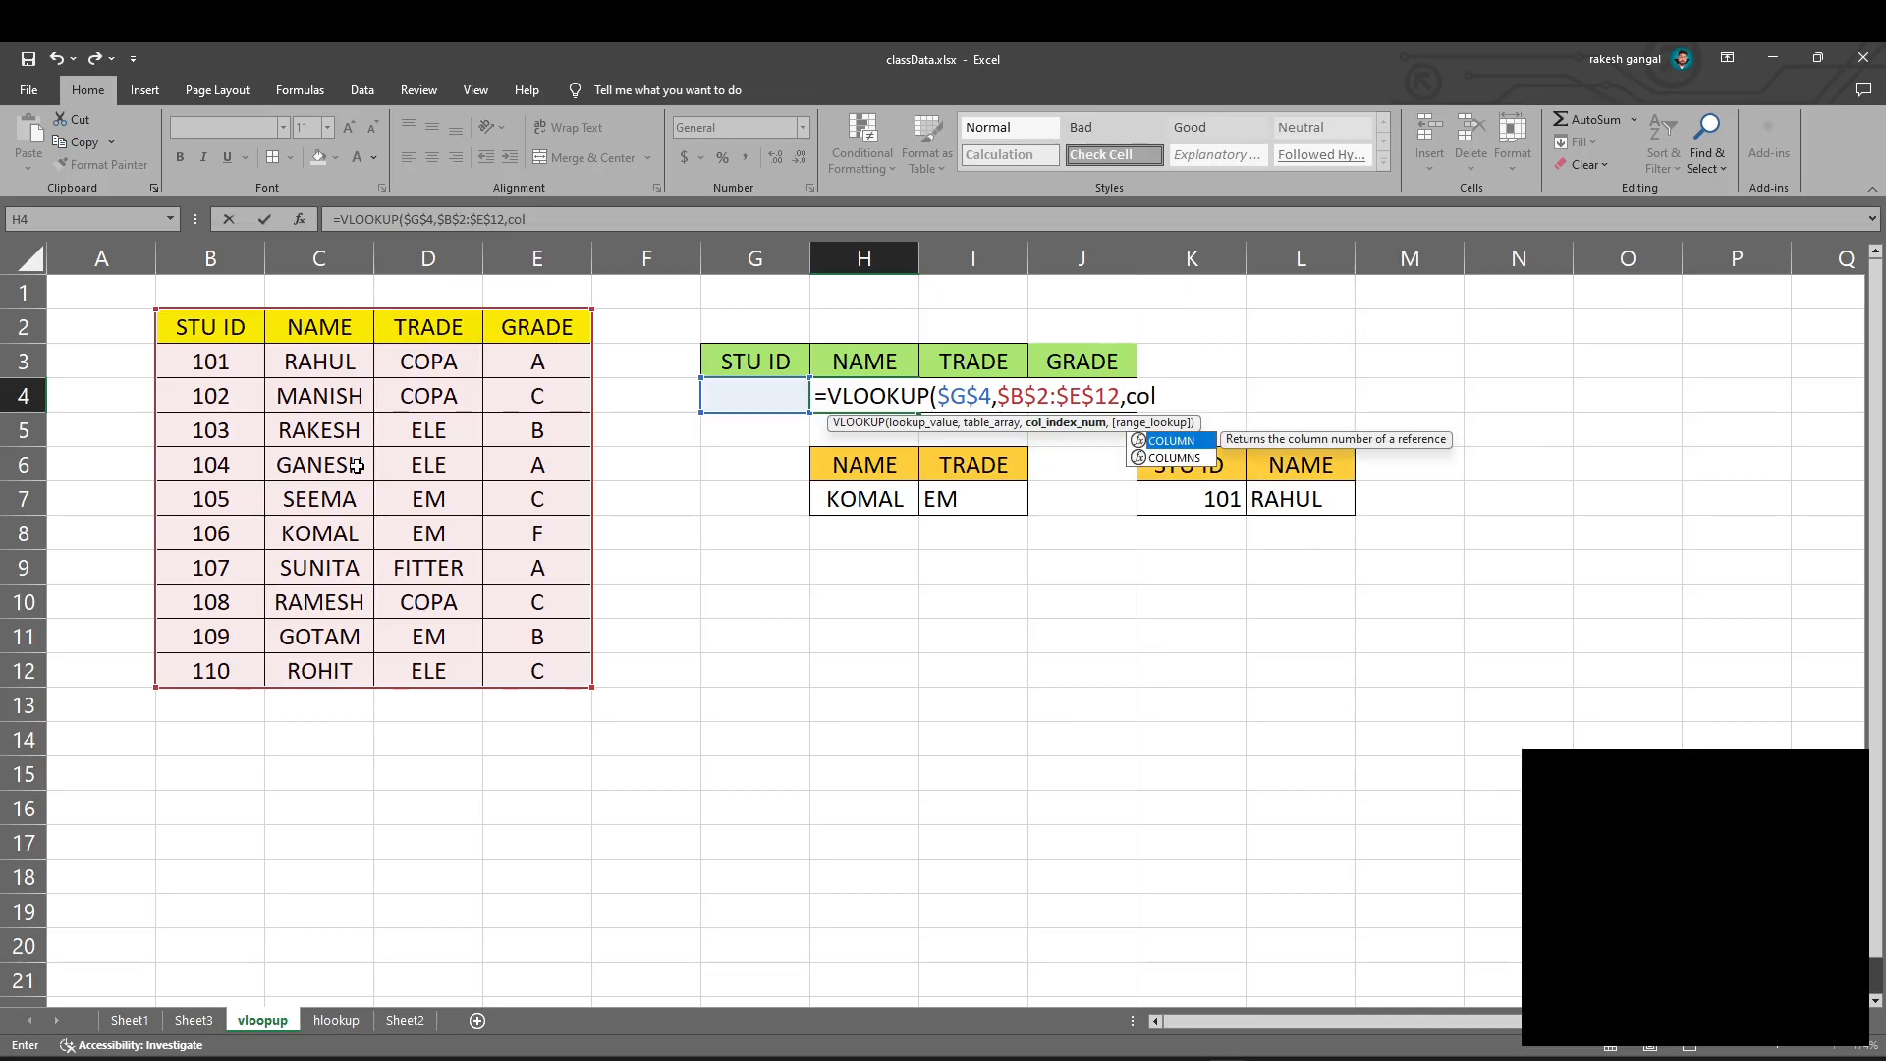
key("Down")
key("Tab")
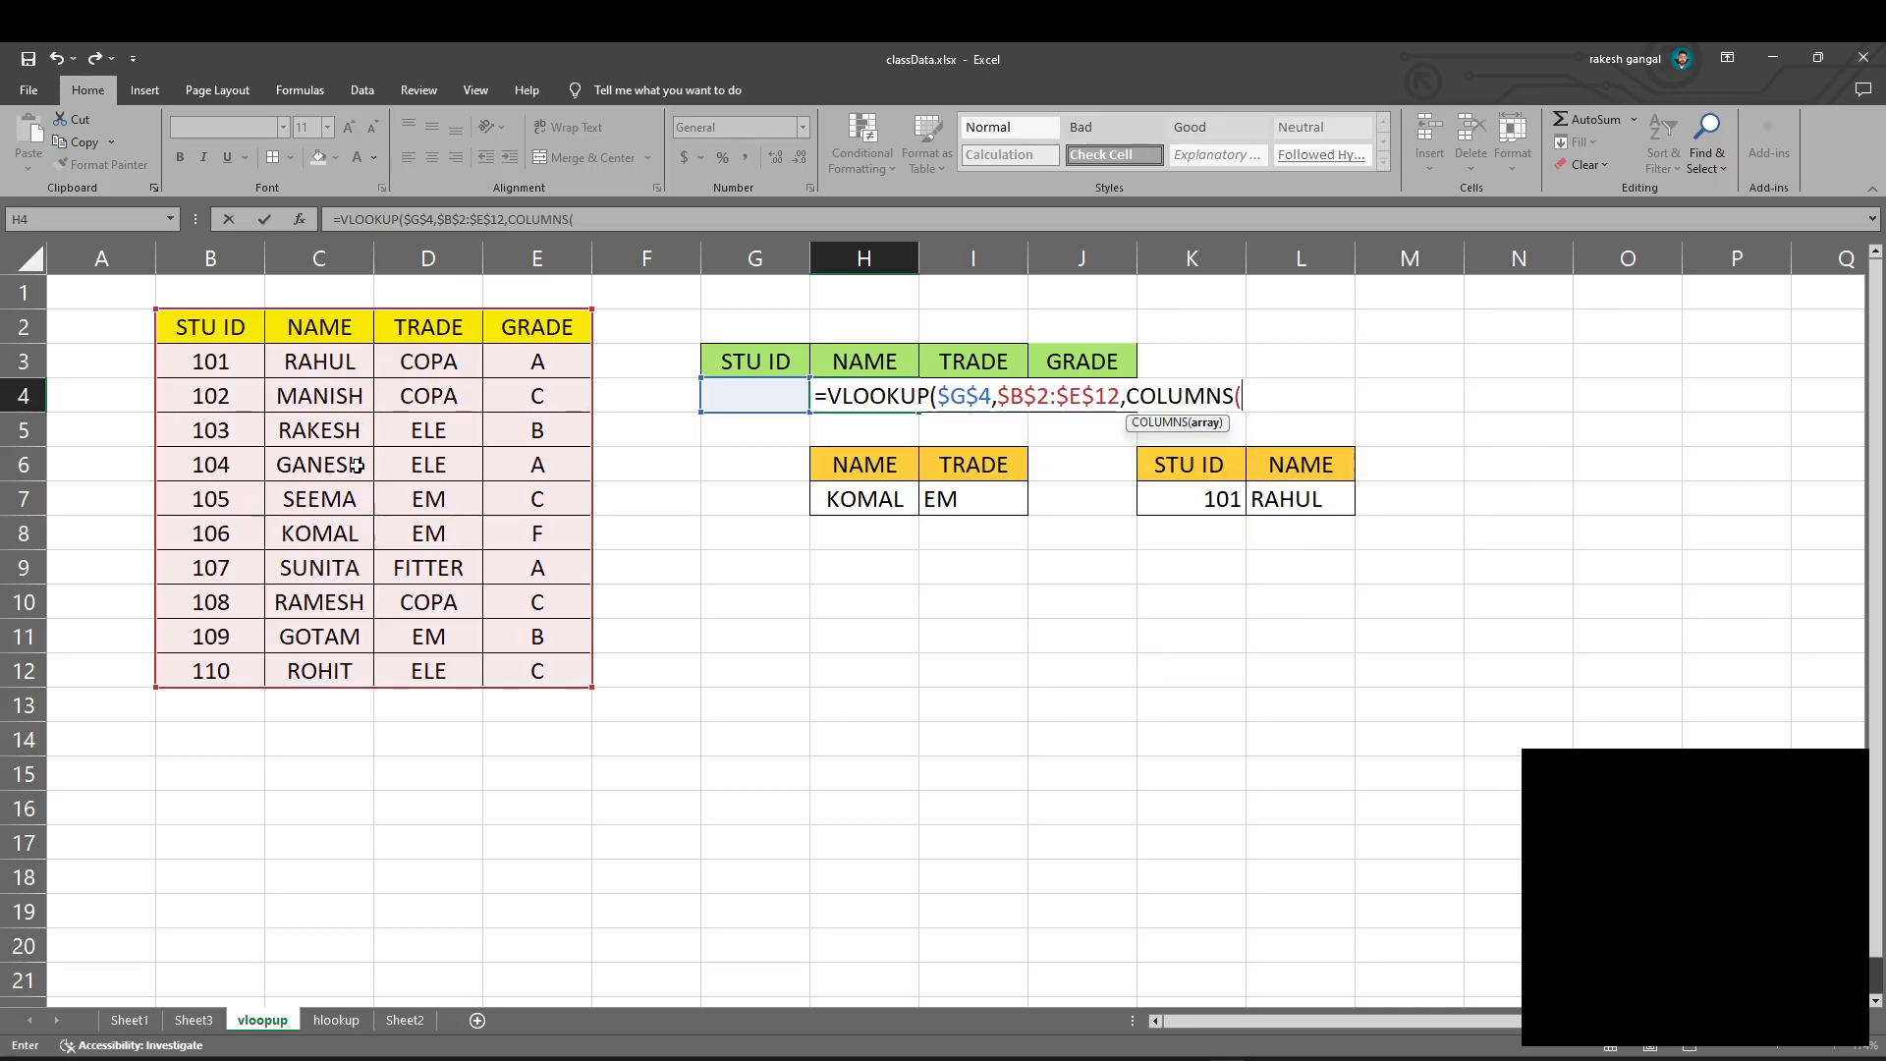